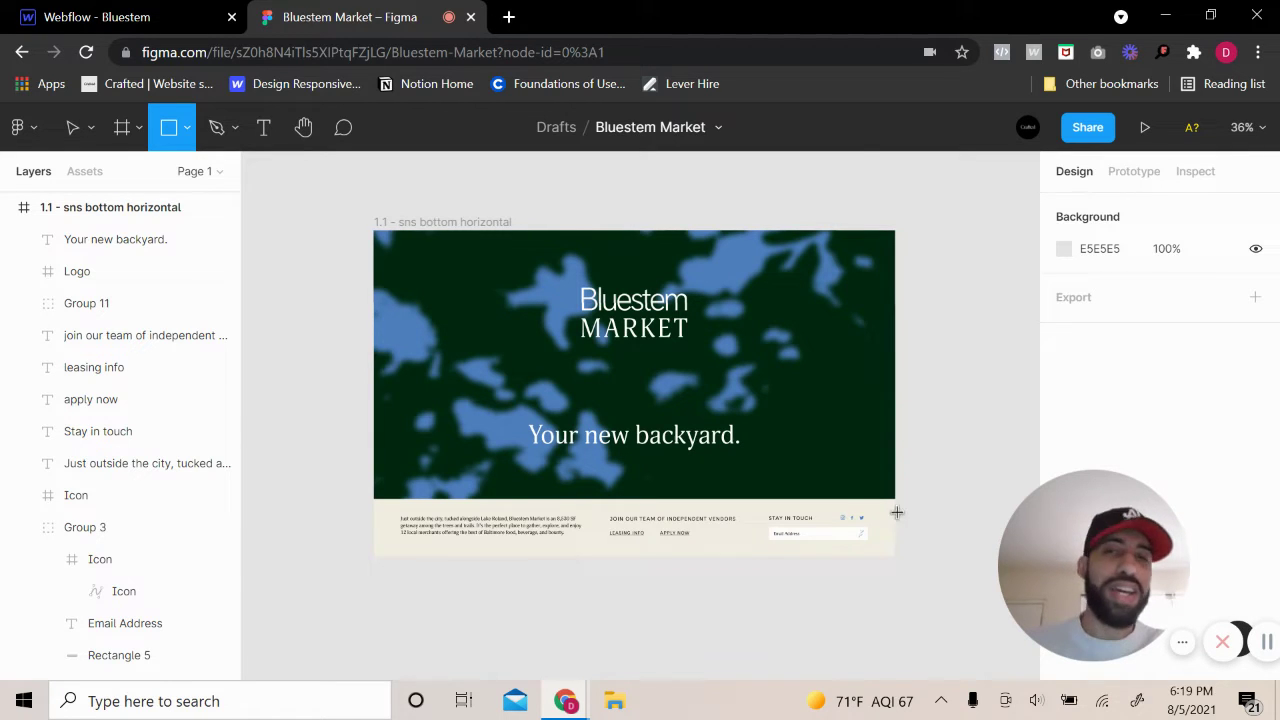
Step: Return to the Bluestem Market design file and select the Email Address input box
left_click(30, 15)
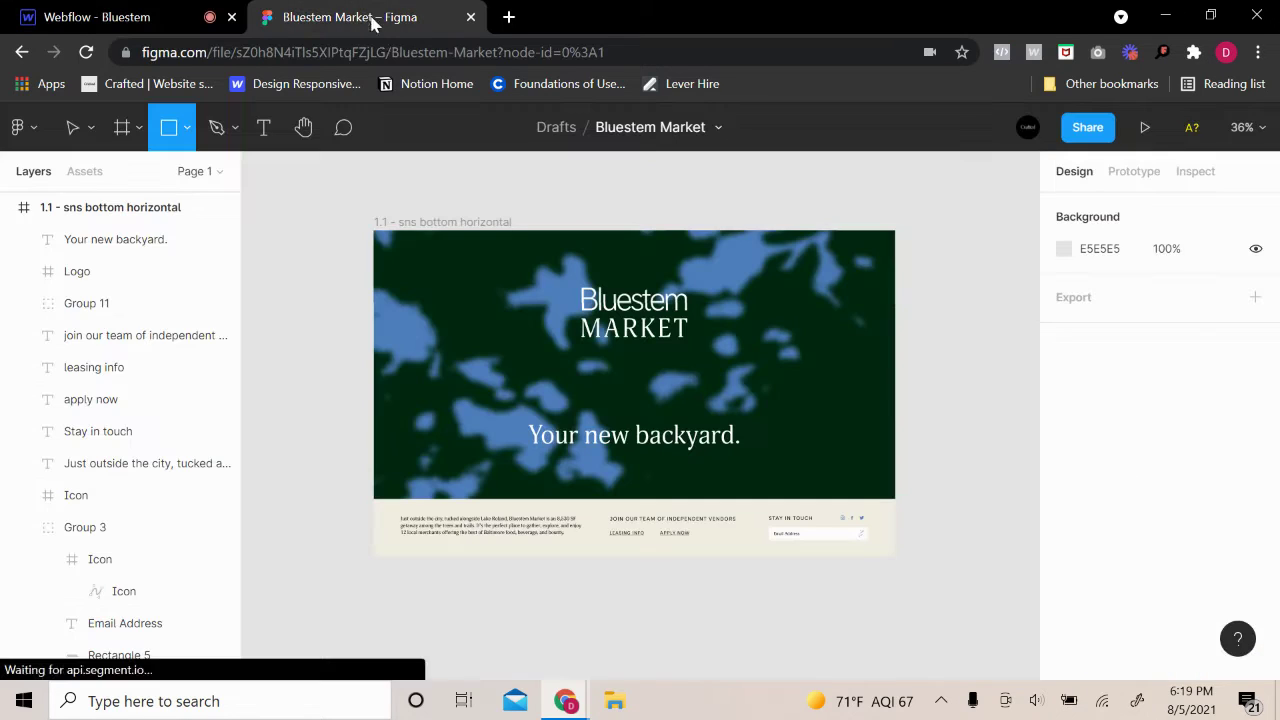
left_click(345, 17)
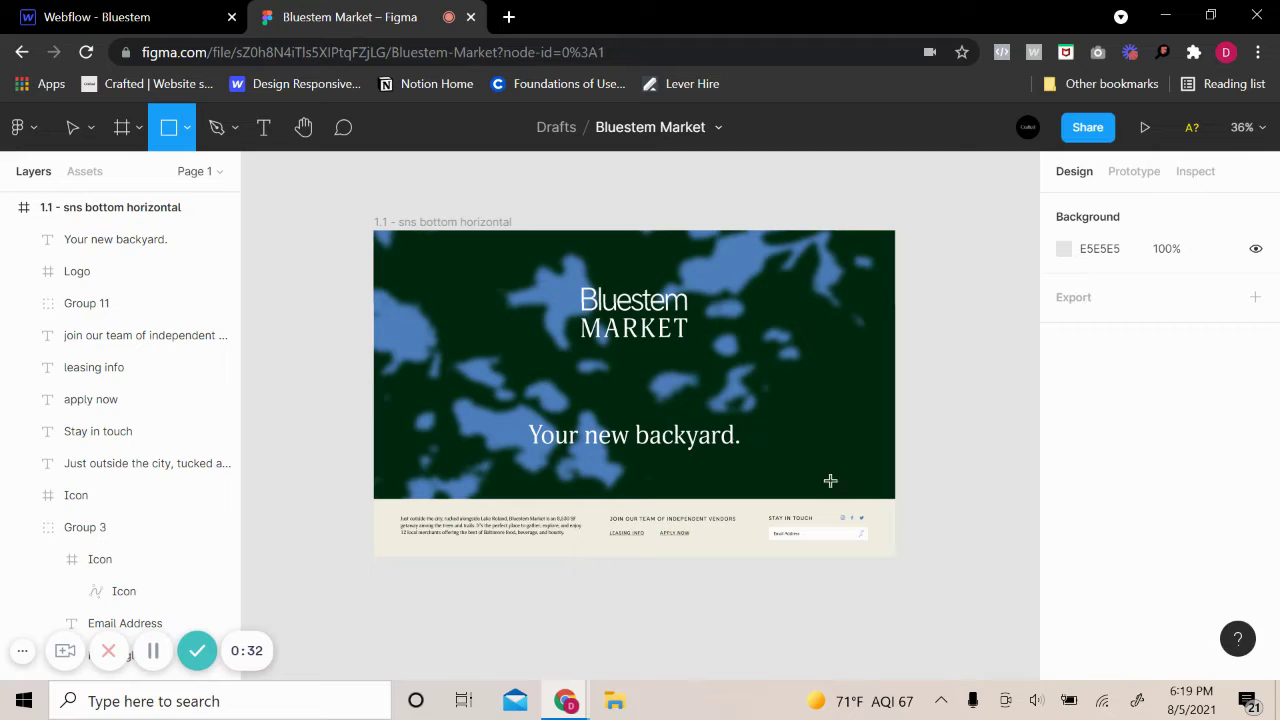
left_click(37, 652)
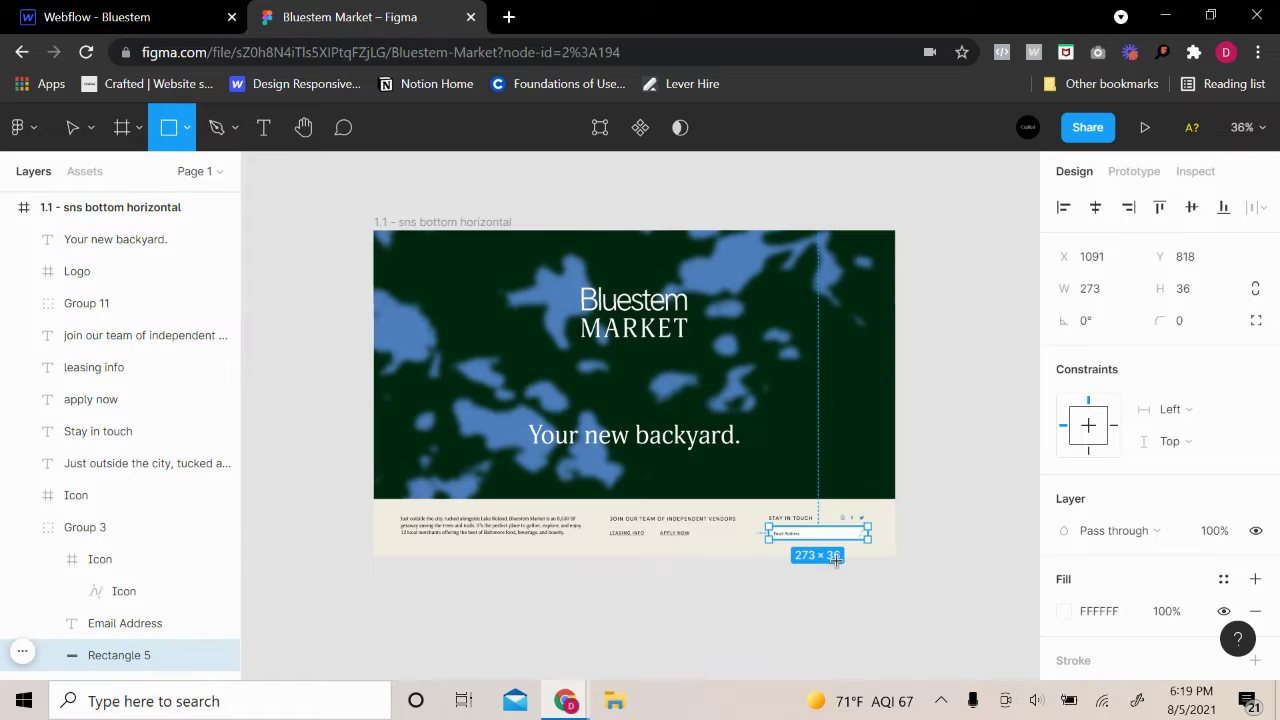
scroll(881, 529, "up", 5)
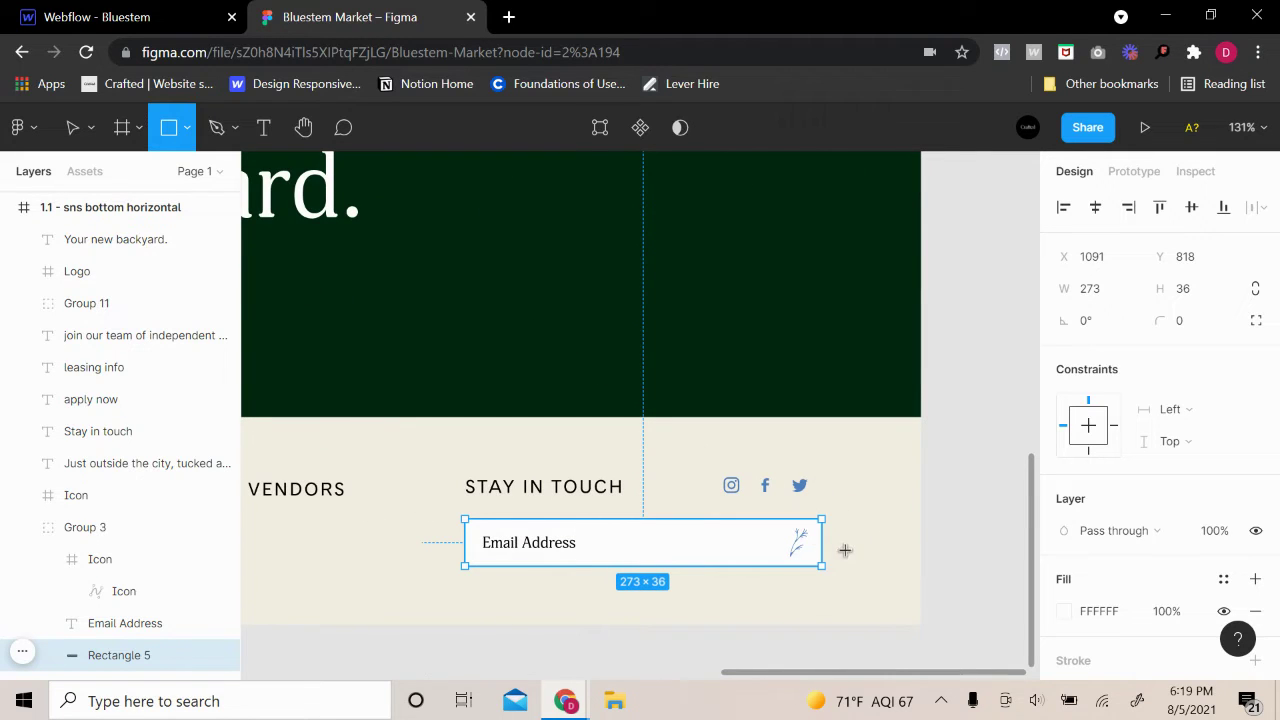
Step: Draw a rectangle over the email field's leaf icon and adjust it to 36×36
left_click(78, 127)
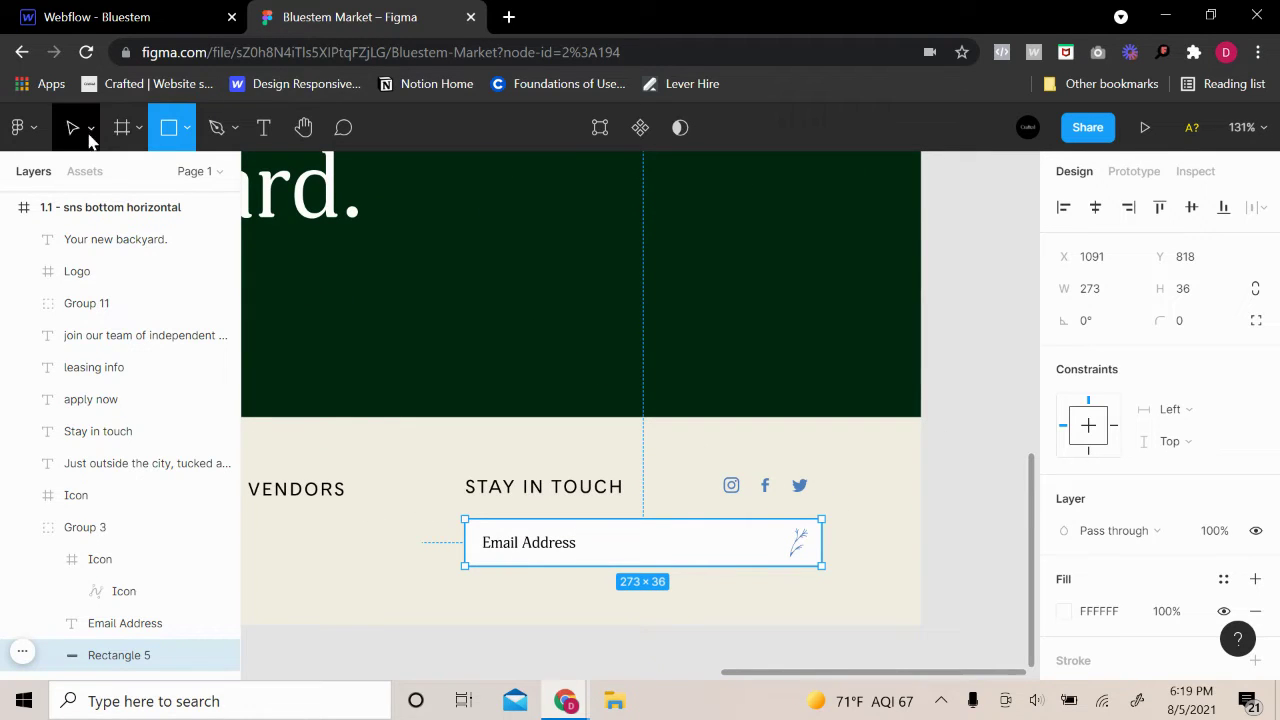
left_click(1003, 509)
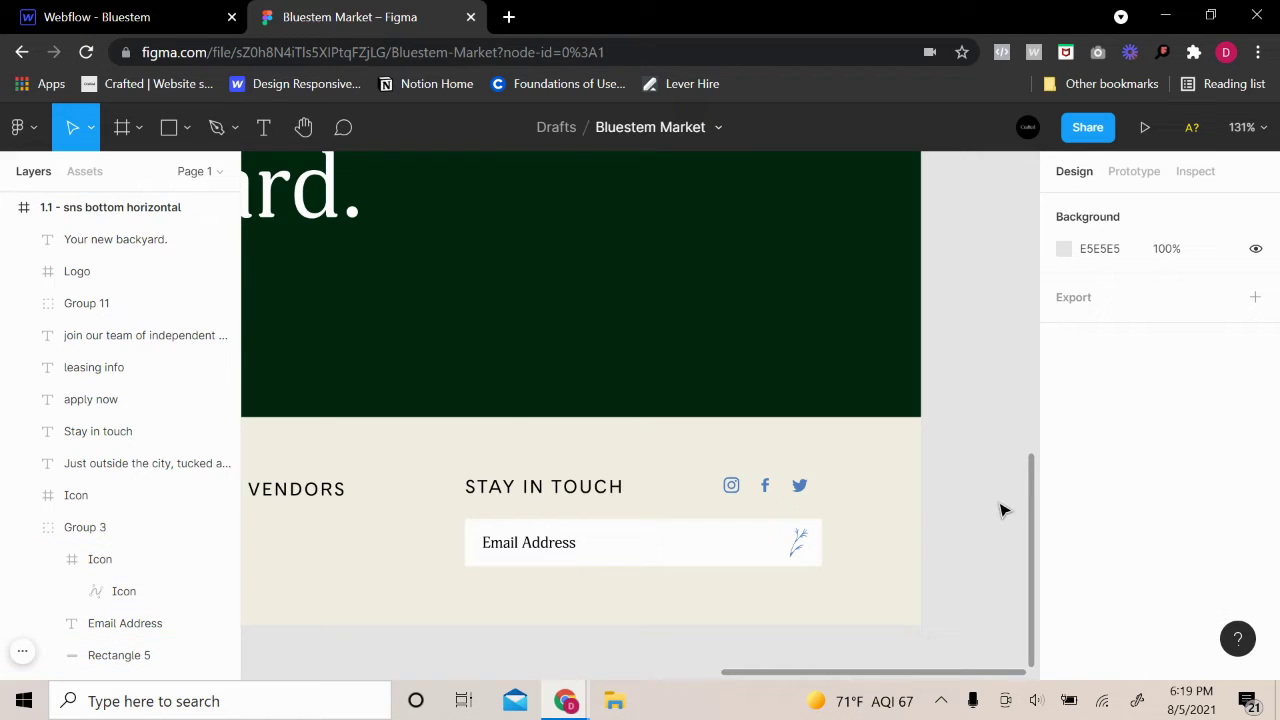
left_click(169, 127)
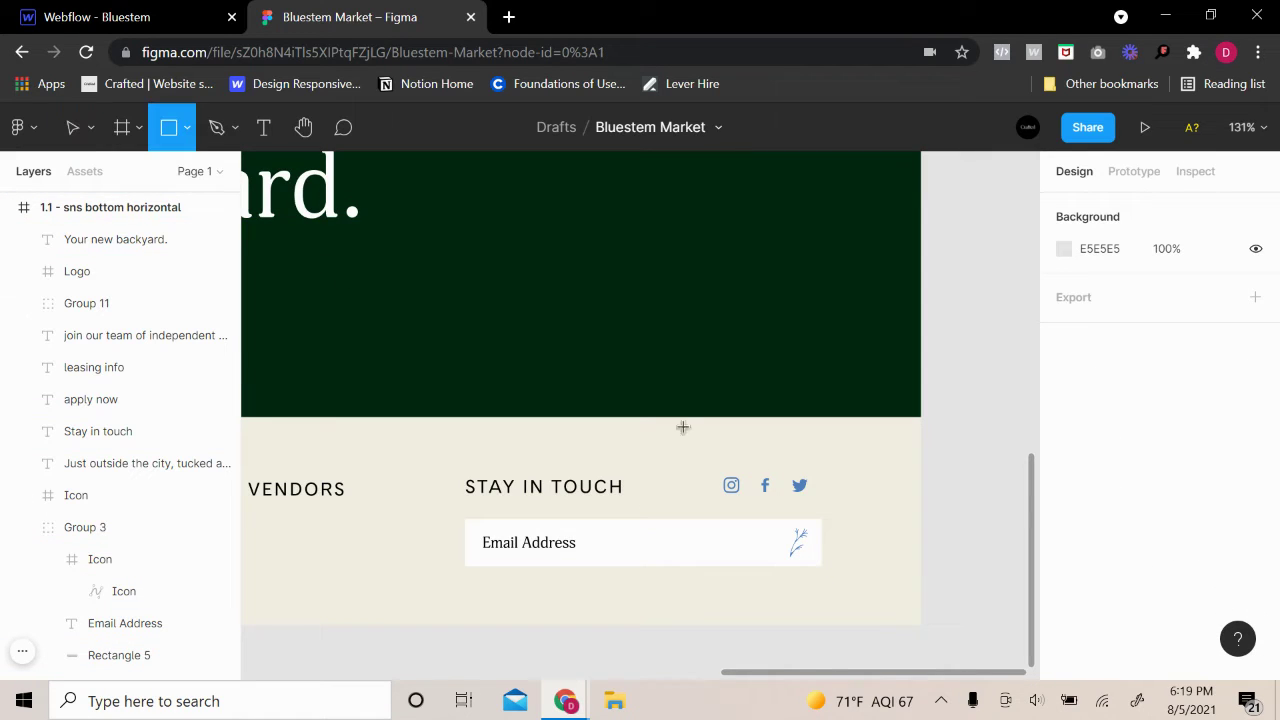
scroll(826, 522, "up", 3)
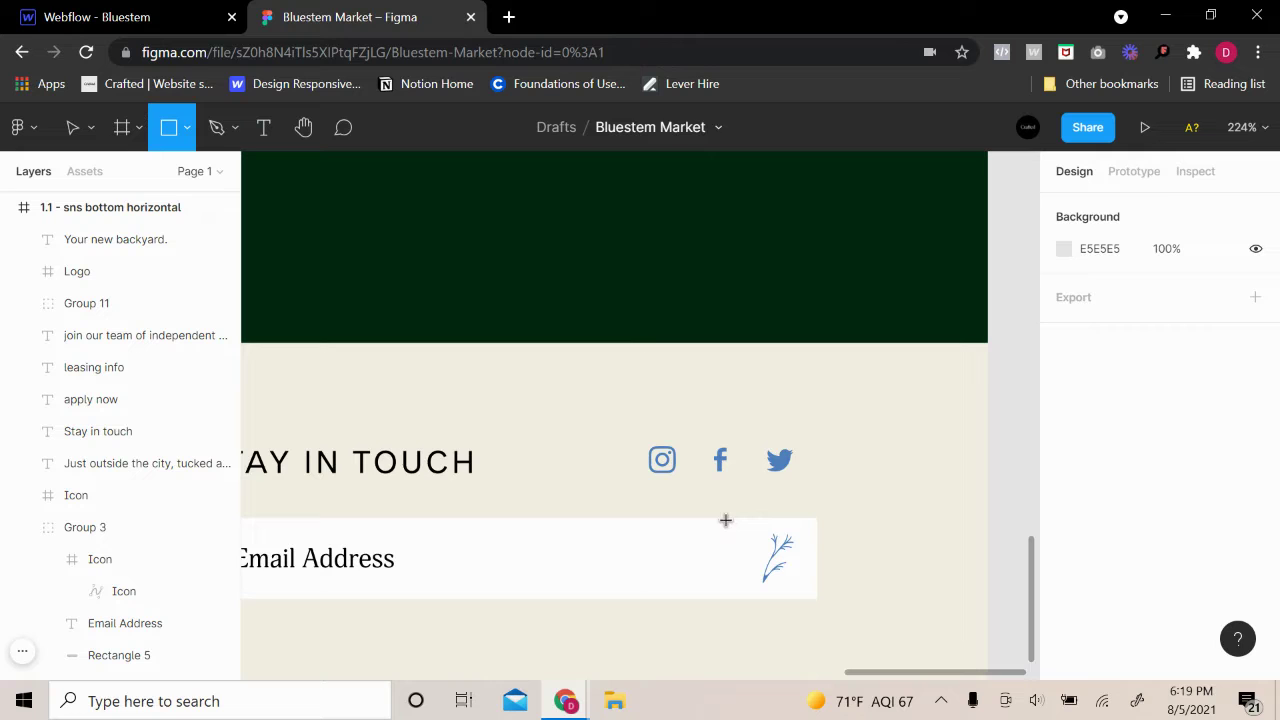
mouse_move(727, 520)
left_mouse_down()
mouse_move(814, 546)
mouse_move(820, 607)
mouse_move(750, 606)
left_mouse_up()
scroll(814, 594, "up", 3)
key("Up")
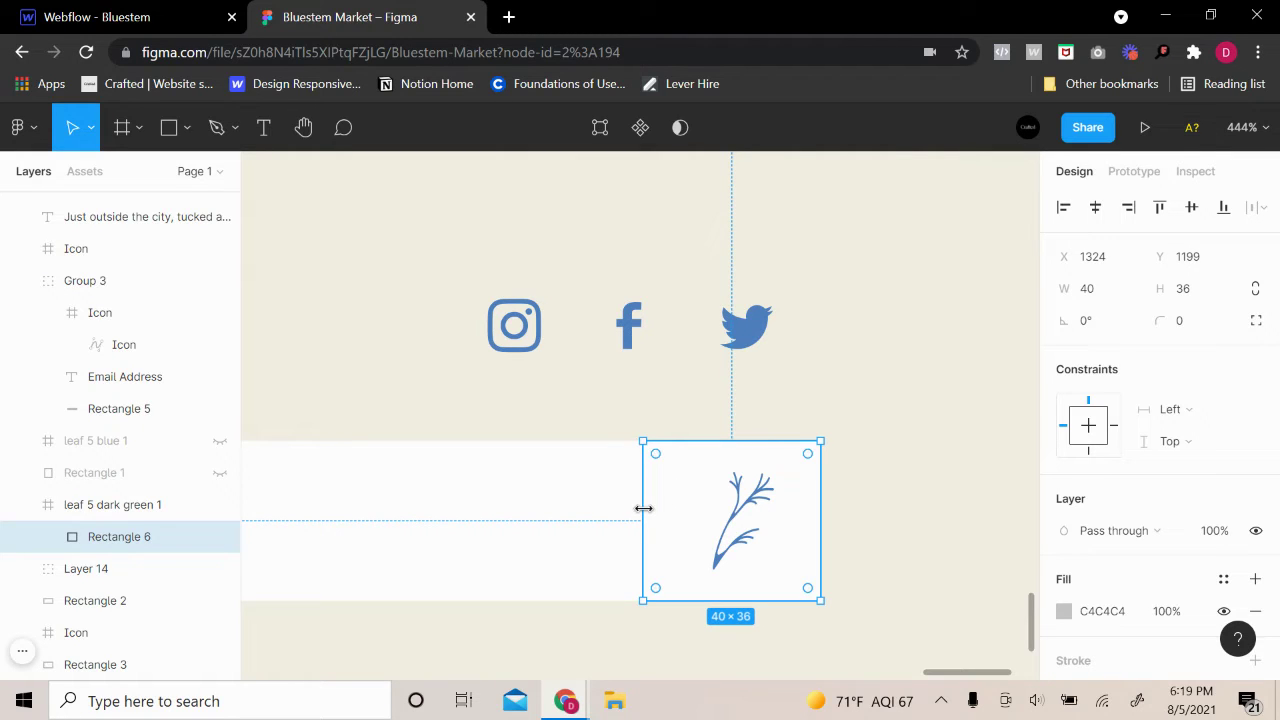
left_click_drag(643, 508, 658, 510)
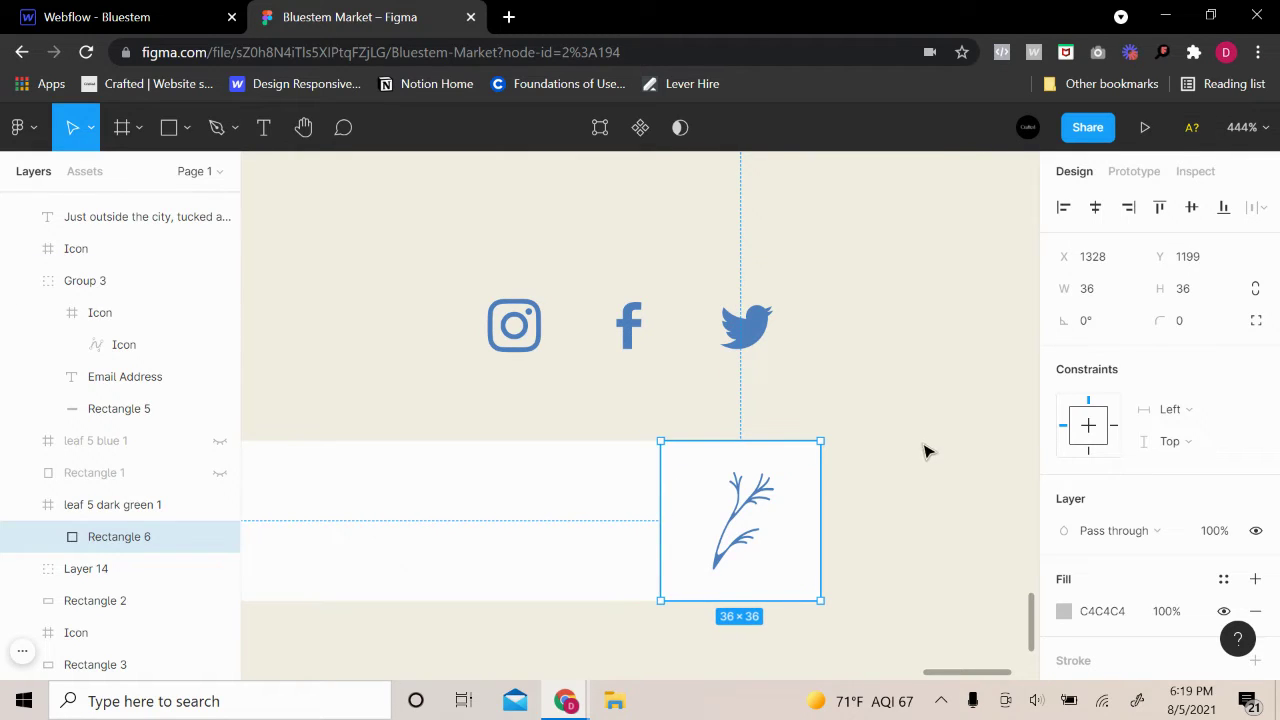
Step: Move the square off the artboard and fill it with the email field's white
scroll(920, 455, "down", 5)
left_click_drag(860, 511, 866, 426)
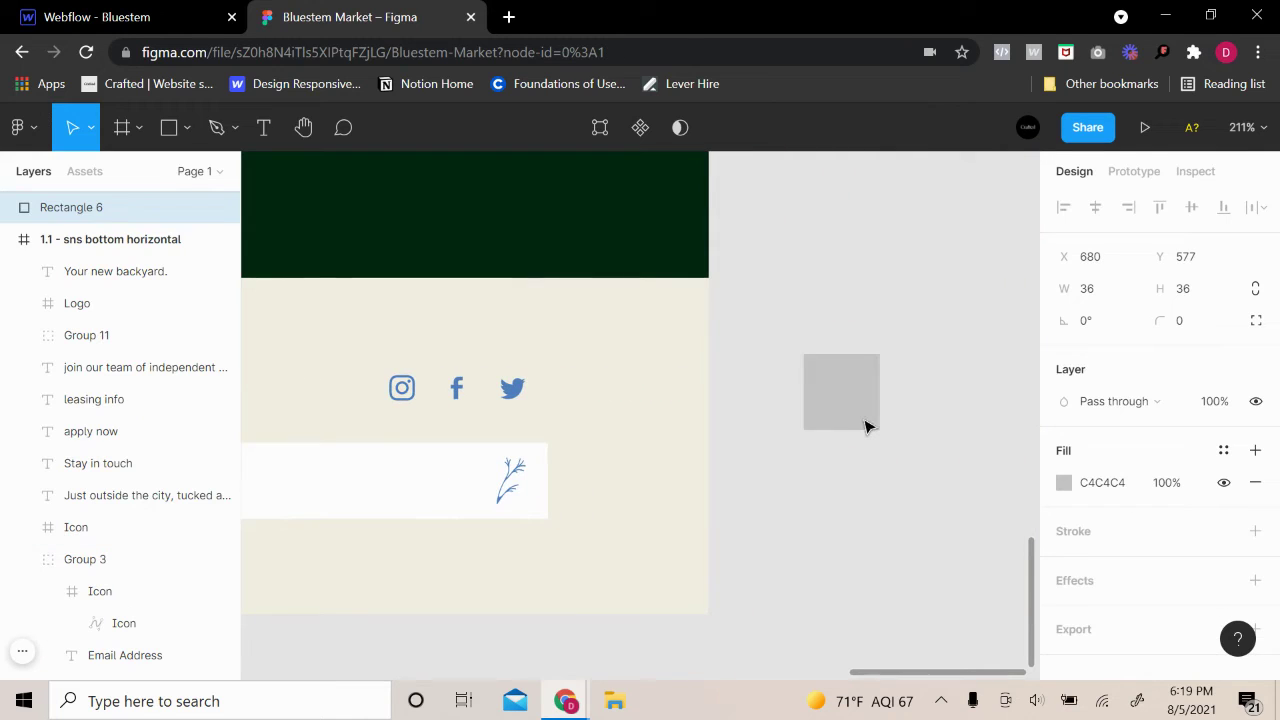
left_click(1064, 482)
left_click(828, 457)
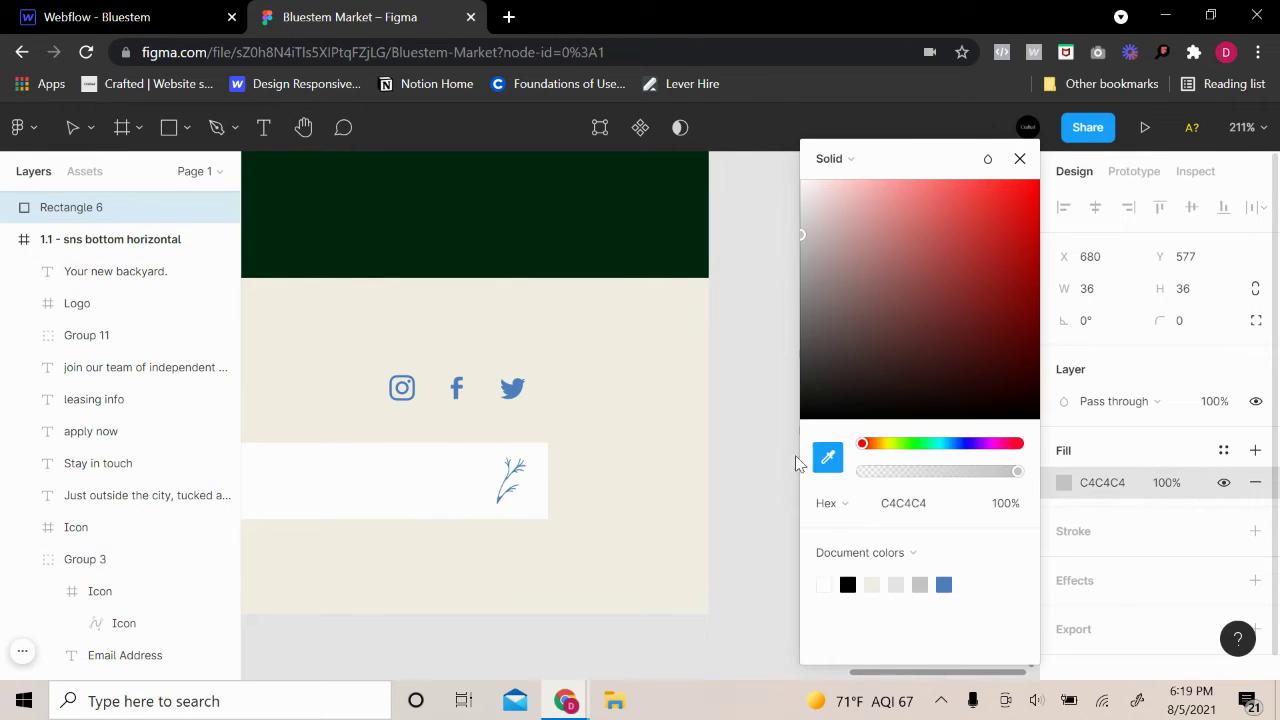
left_click(454, 470)
left_click(1019, 158)
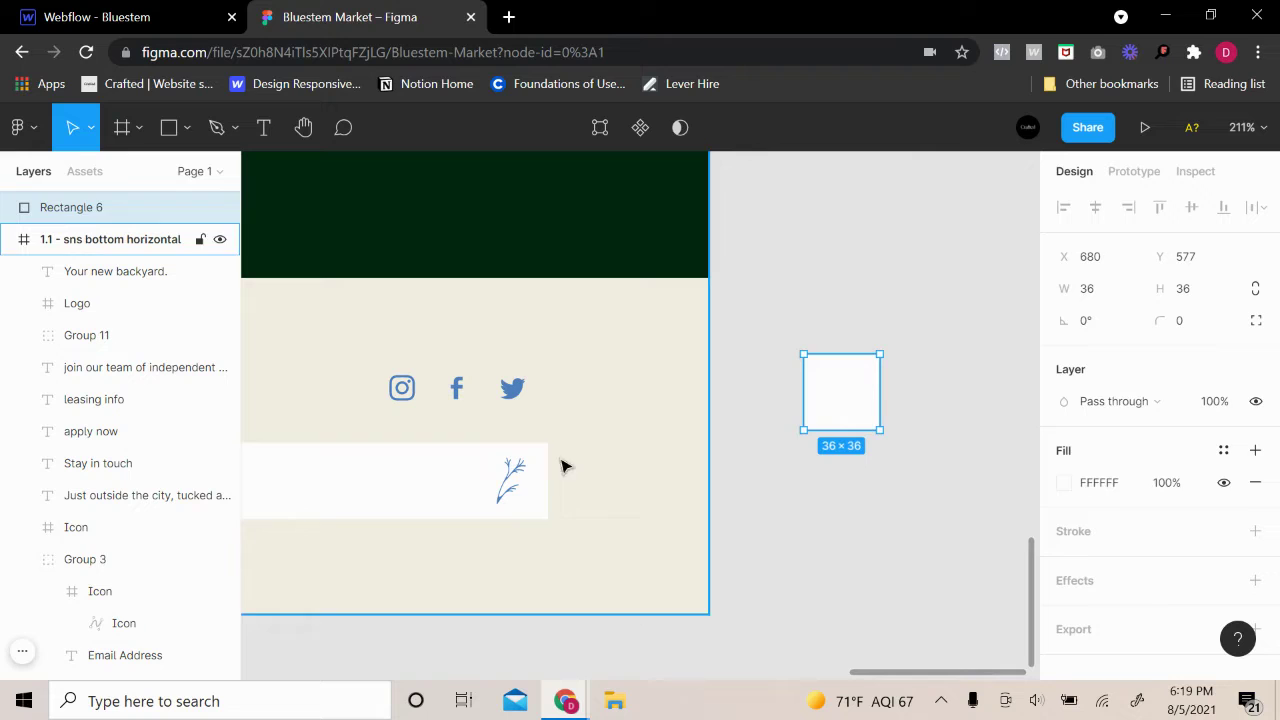
Step: Place a copy of the leaf icon in front of the white square, centred on it
double_click(512, 482)
left_click_drag(519, 472, 850, 402)
right_click(850, 402)
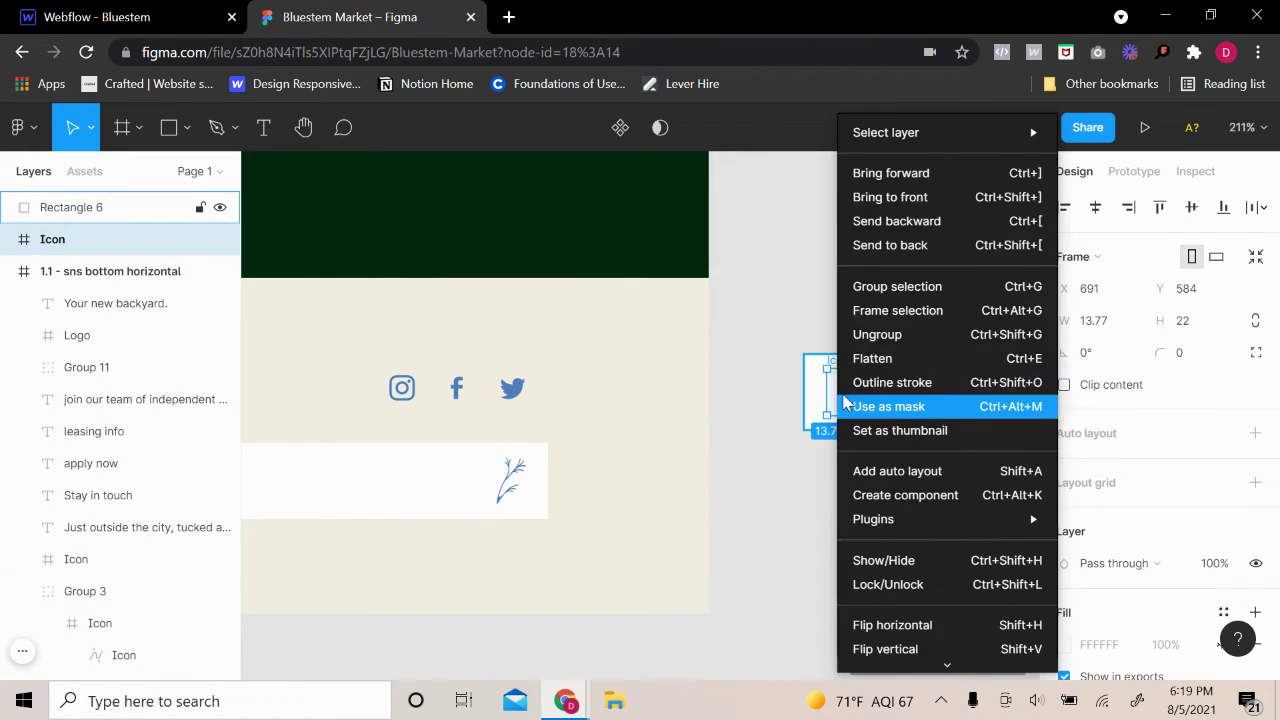
left_click(880, 191)
left_click(945, 376)
left_click(852, 402)
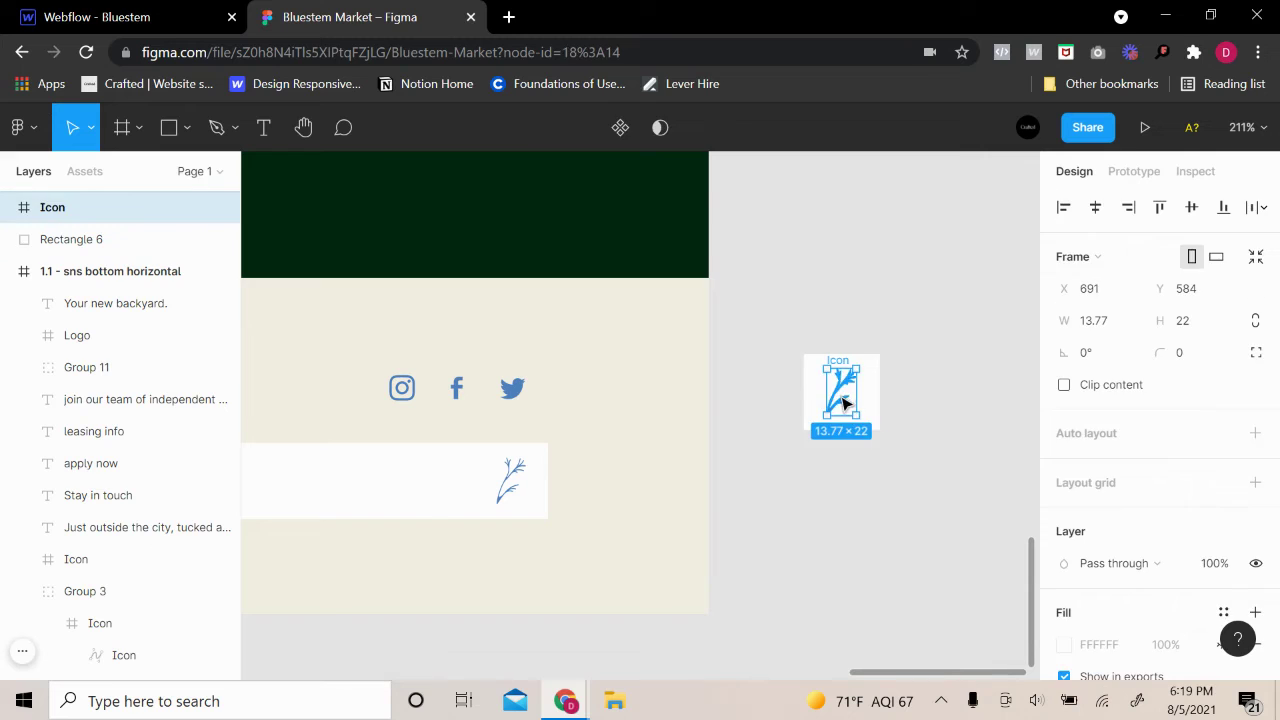
left_click(929, 374)
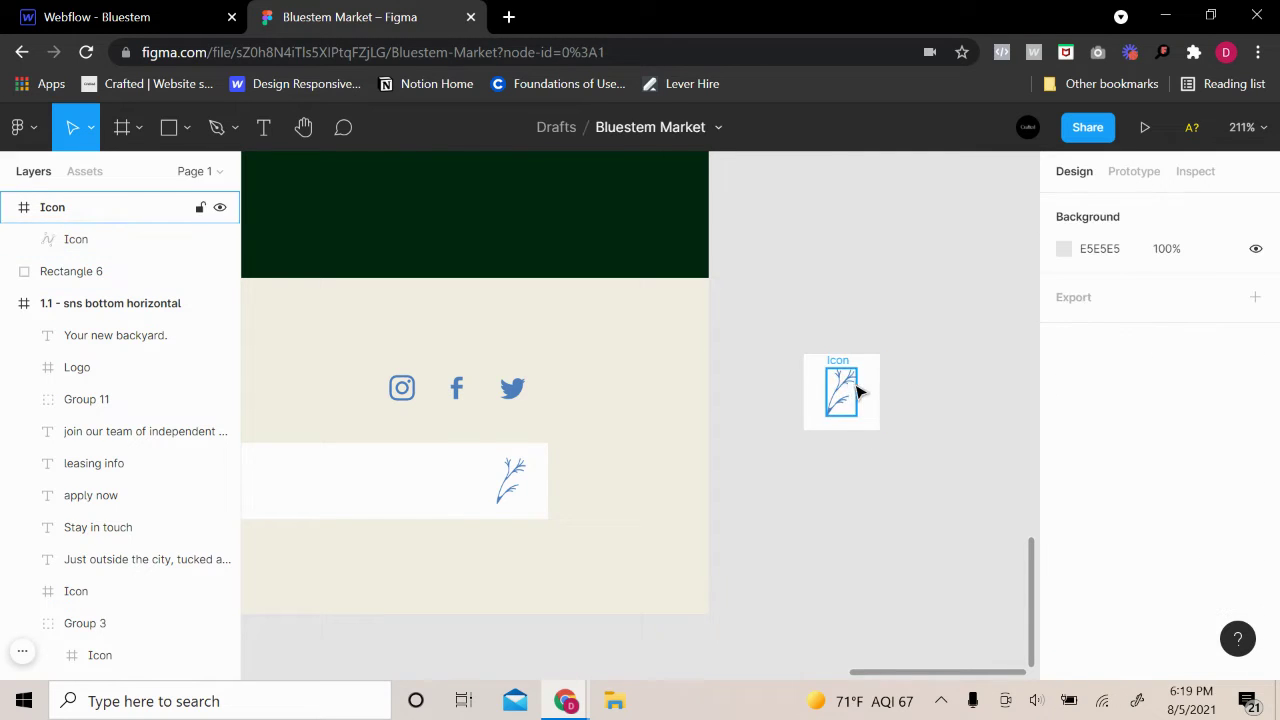
left_click(845, 391)
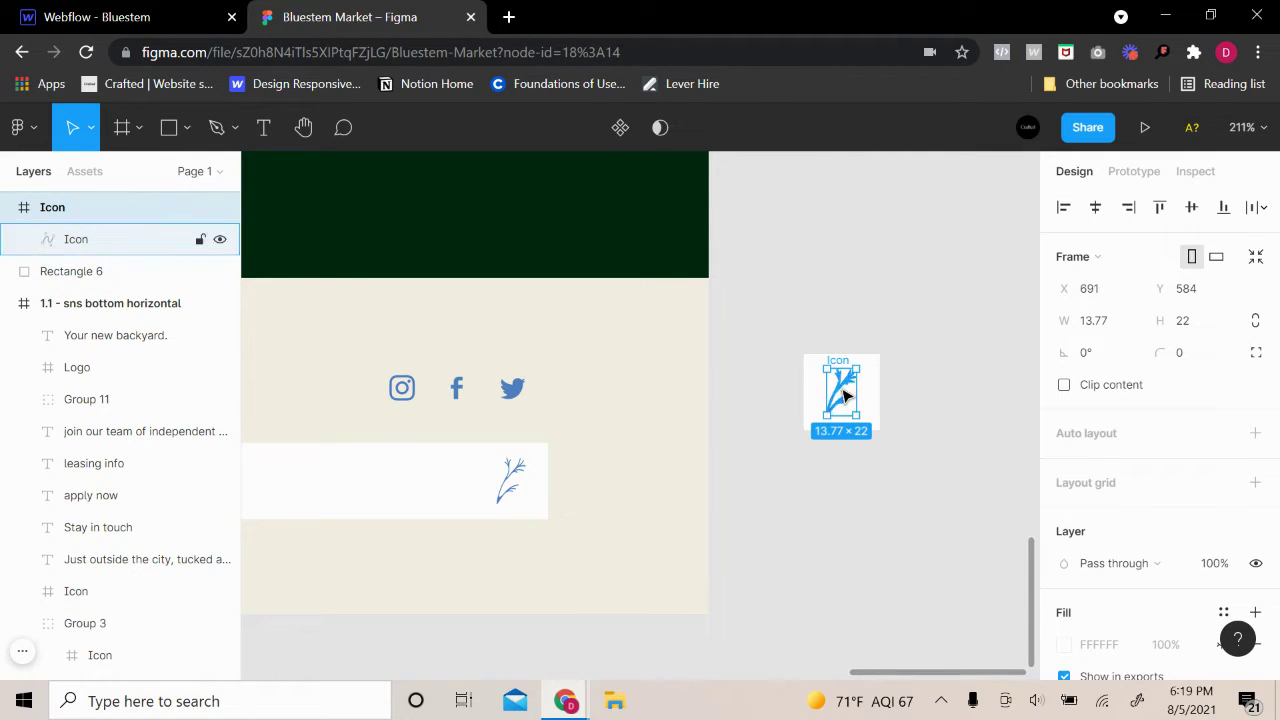
left_click_drag(845, 391, 846, 392)
left_click(914, 374)
left_click(848, 391)
left_click(951, 377)
Step: Select the leaf icon and square together and group them as Group 12
scroll(955, 380, "up", 5)
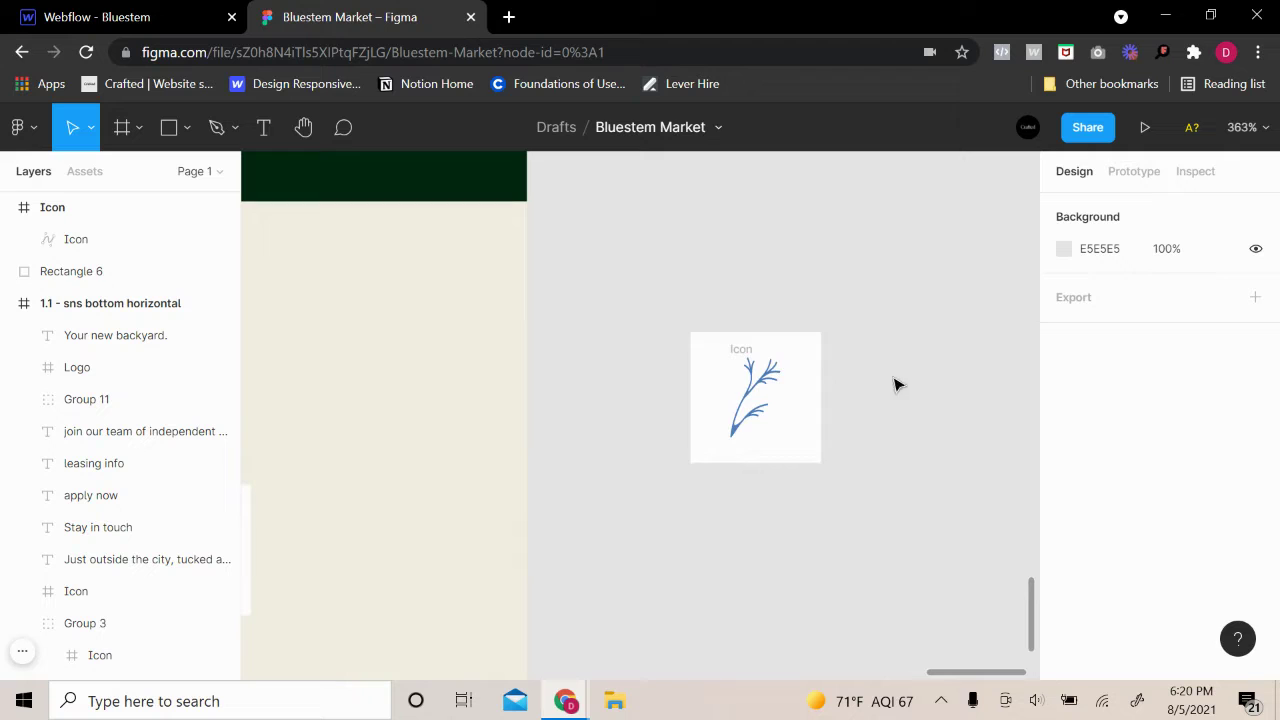
left_click_drag(640, 286, 921, 509)
right_click(800, 390)
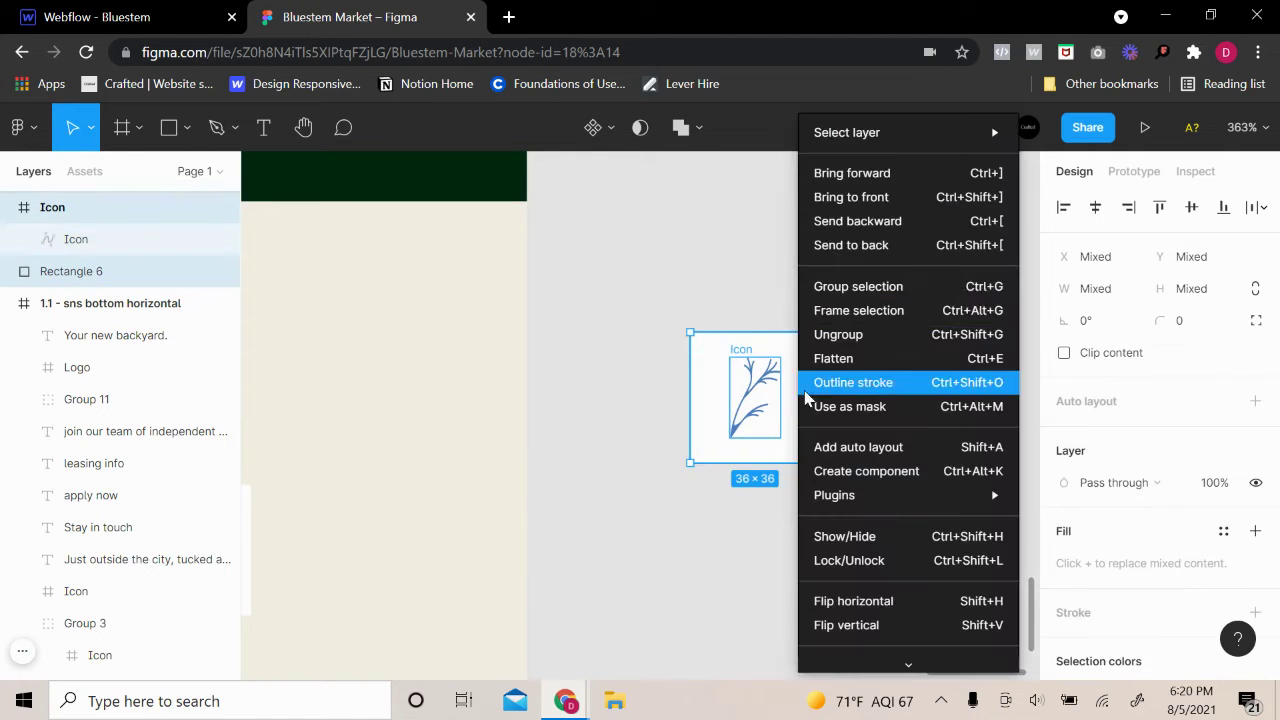
left_click(852, 287)
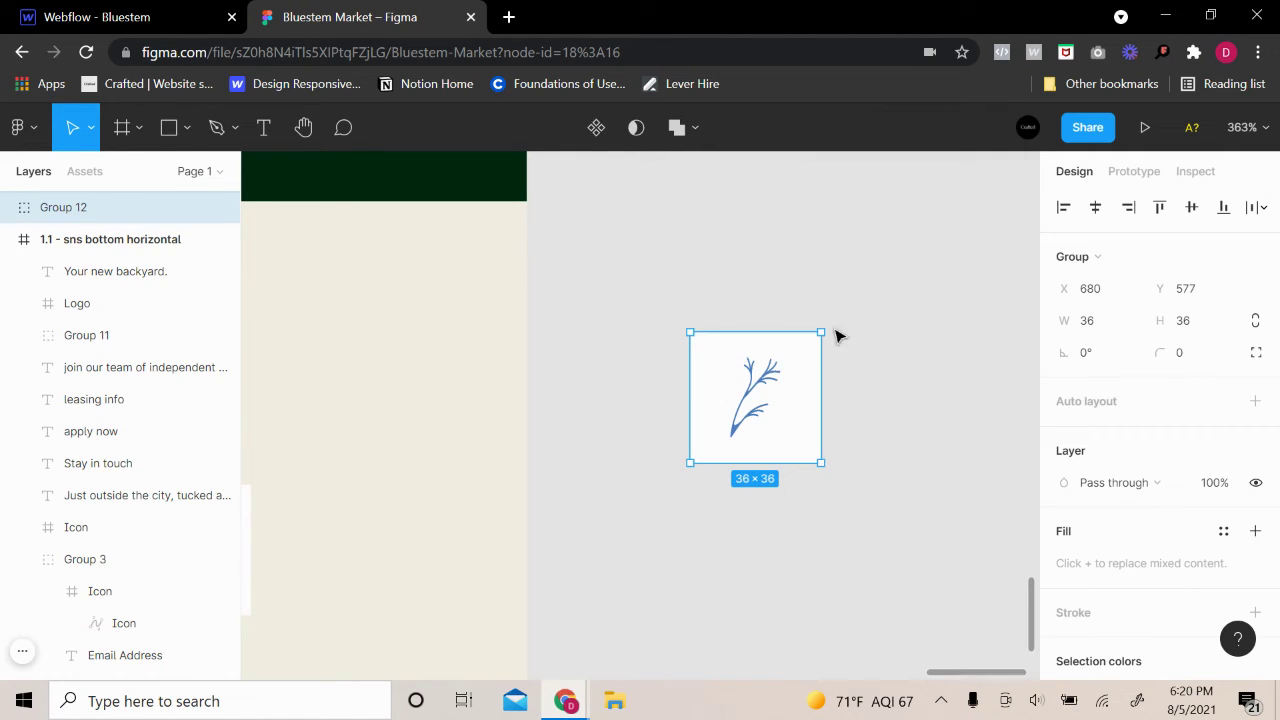
Step: Rename the group 'submit-icon' and scale it proportionally to 120×120
double_click(64, 208)
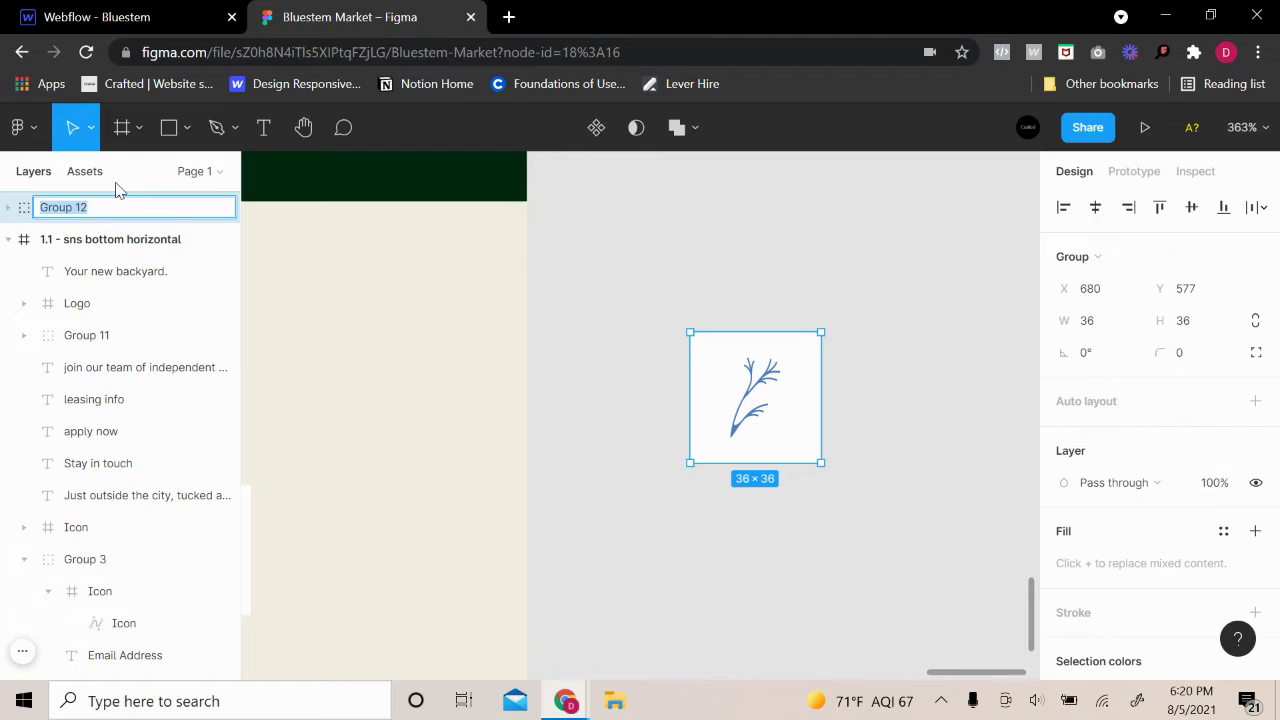
type("submit-icon")
key("Return")
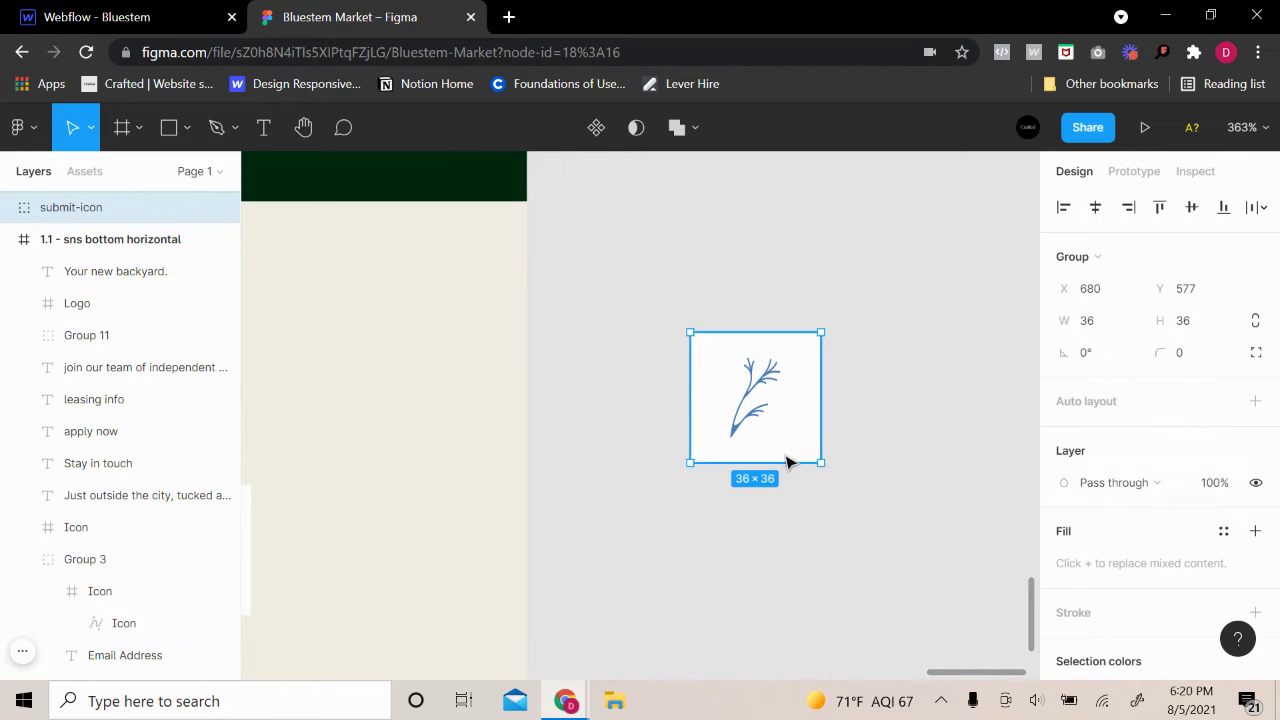
scroll(787, 462, "down", 3)
key("k")
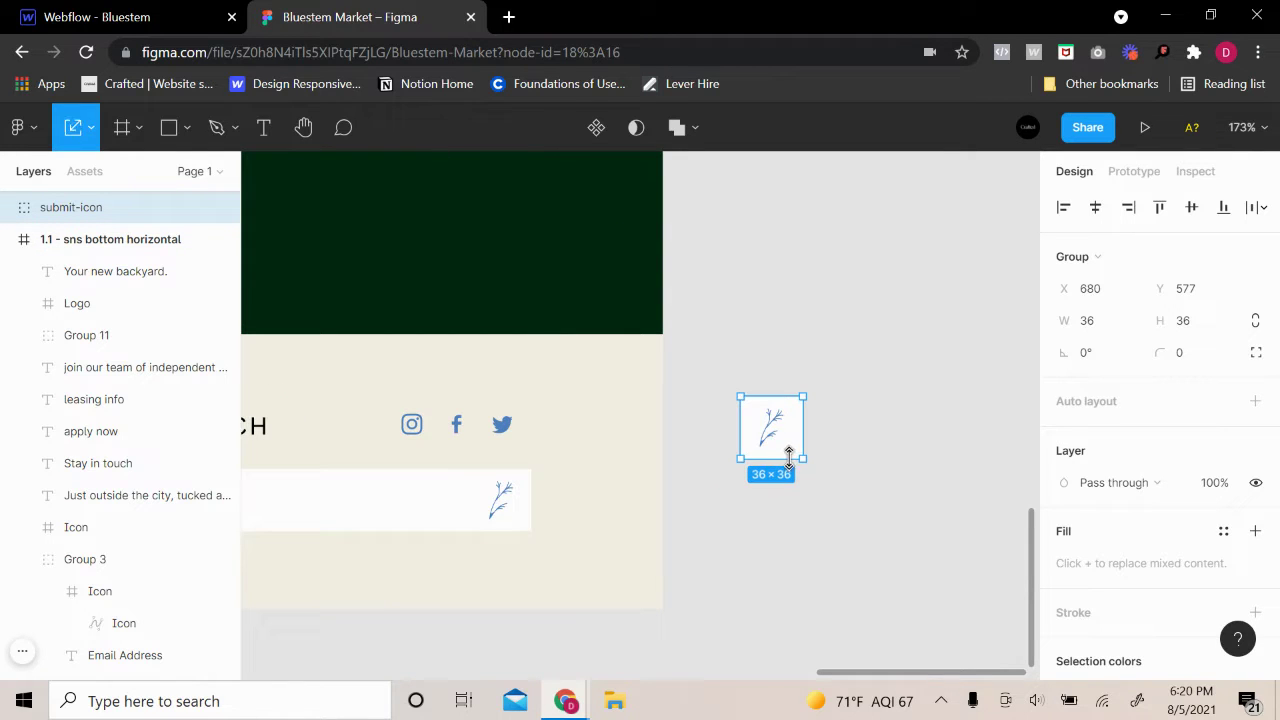
left_click_drag(789, 458, 817, 577)
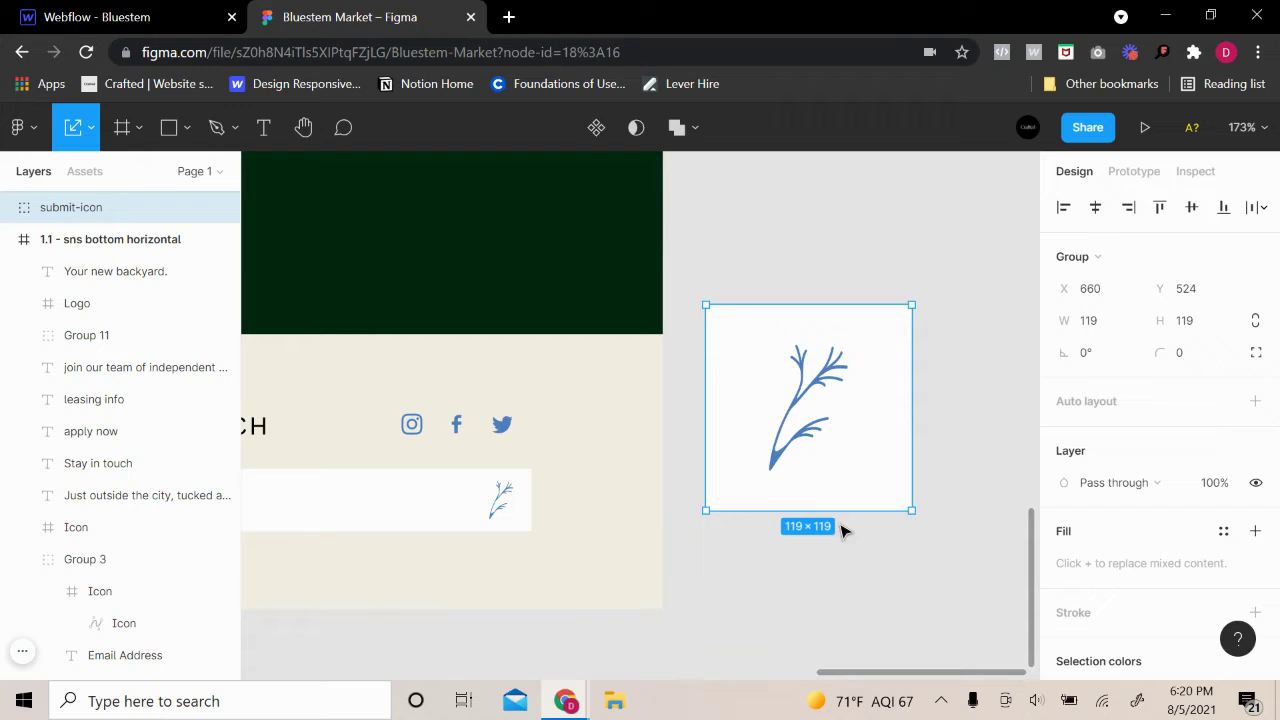
left_click_drag(834, 510, 834, 511)
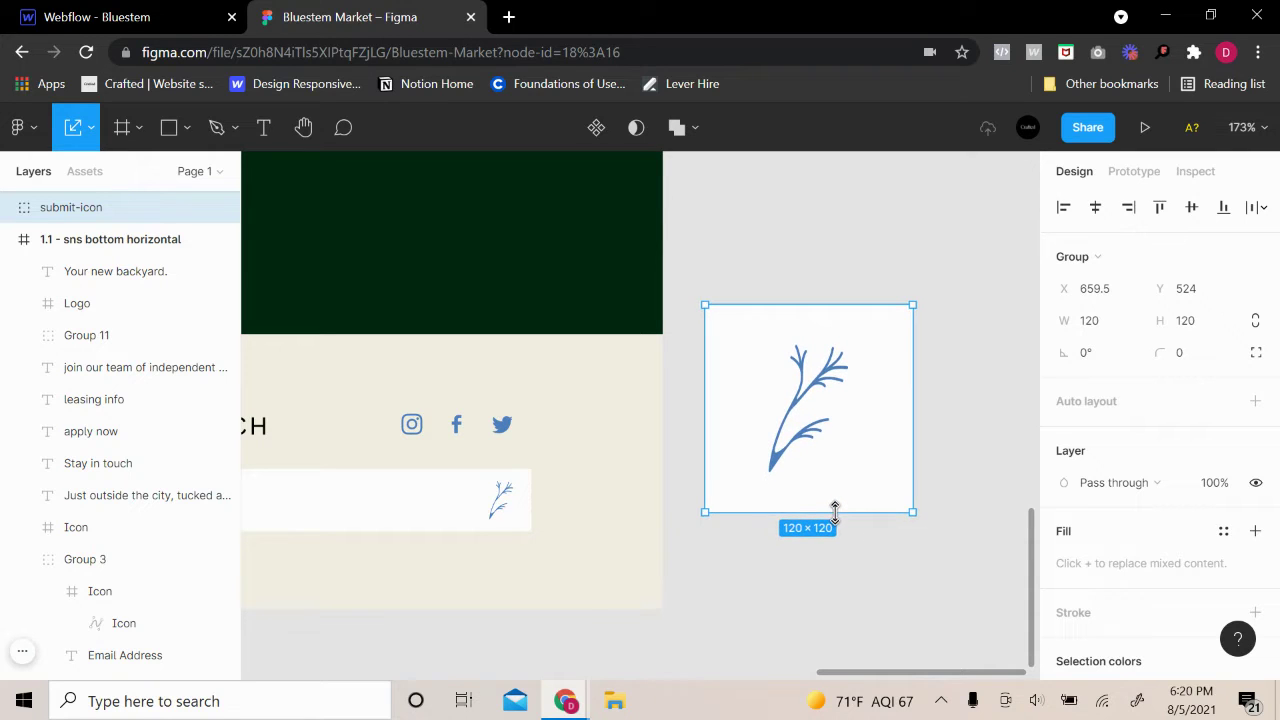
Step: Add an SVG export setting and export the group as submit-icon.svg
scroll(1150, 560, "down", 3)
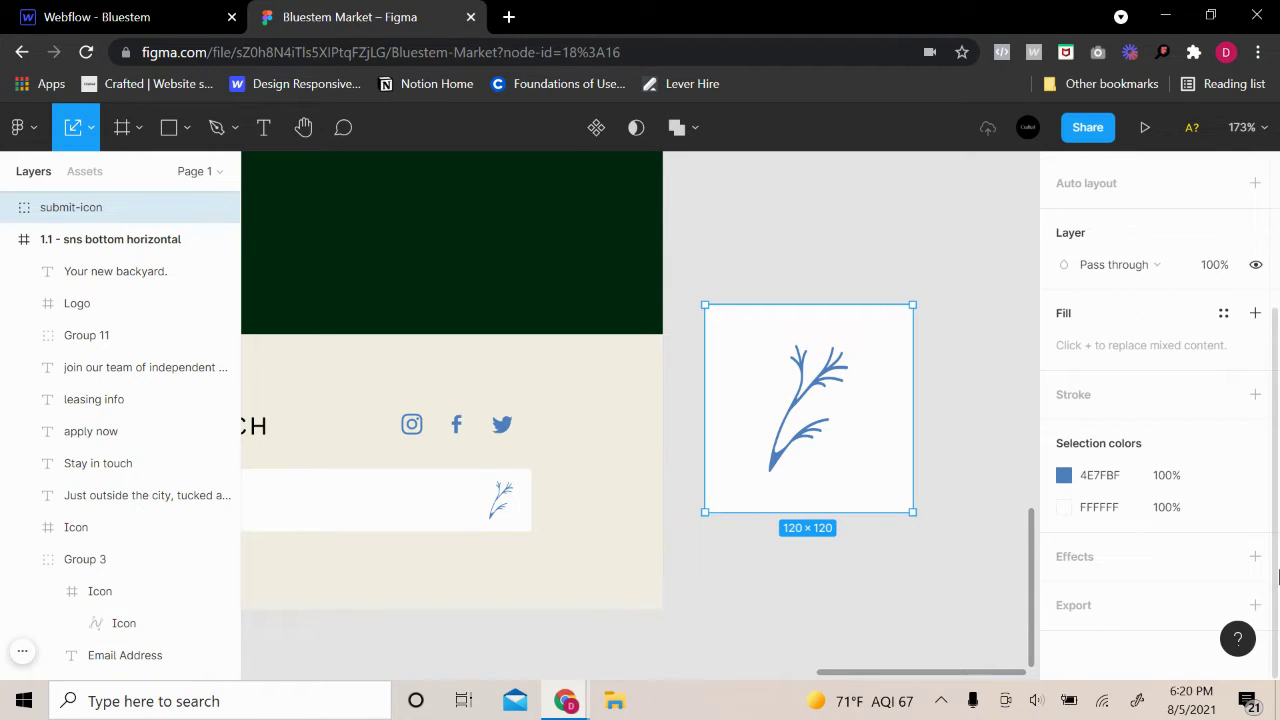
left_click(1255, 605)
scroll(1212, 512, "down", 2)
left_click(1218, 533)
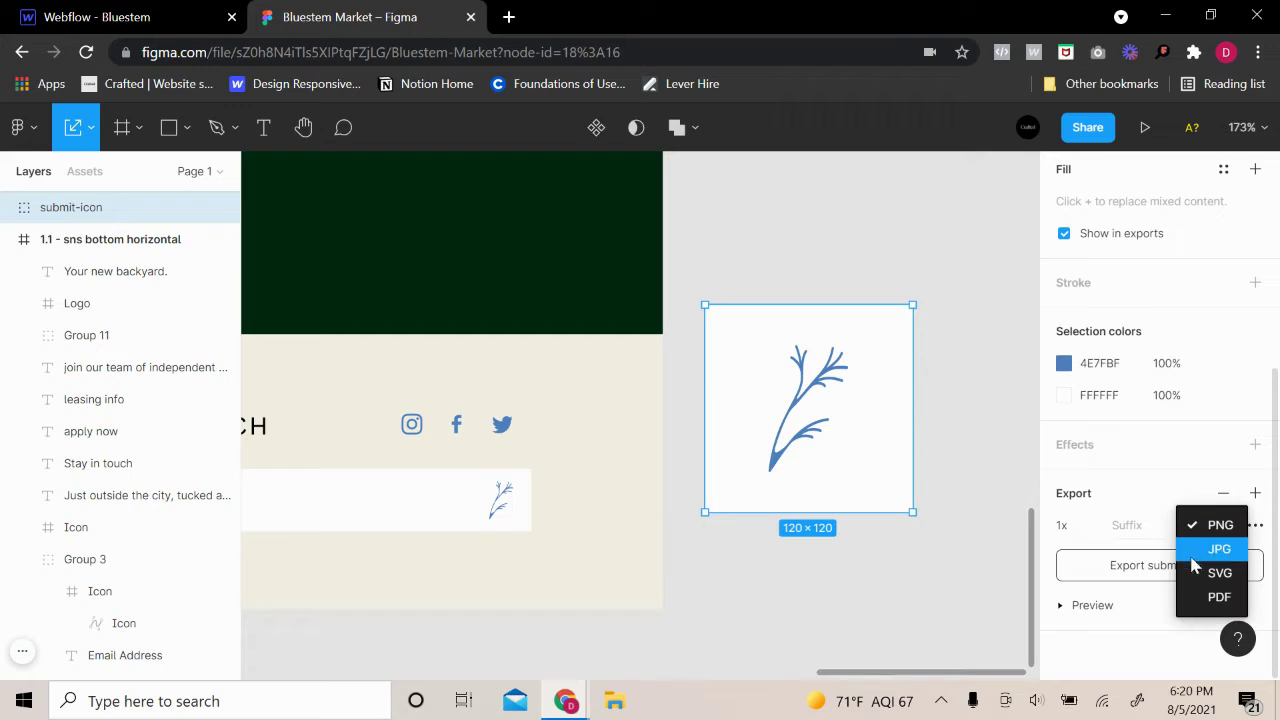
left_click(1217, 571)
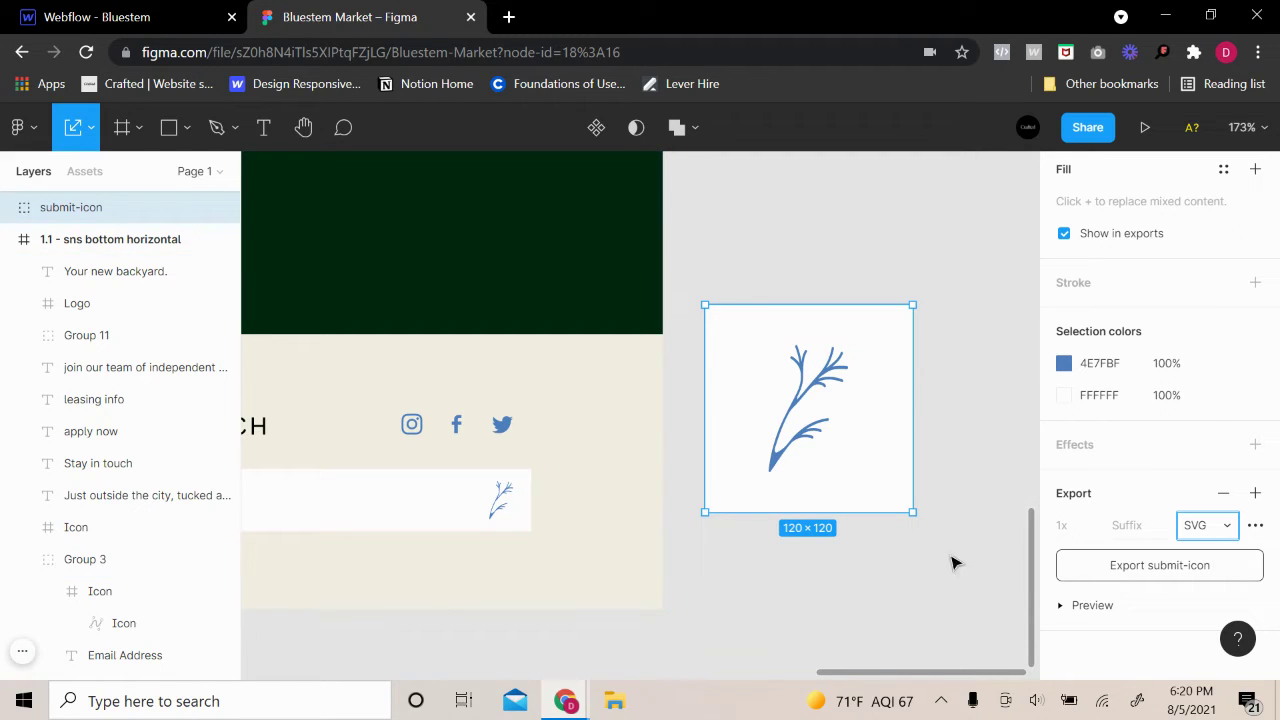
left_click(1106, 567)
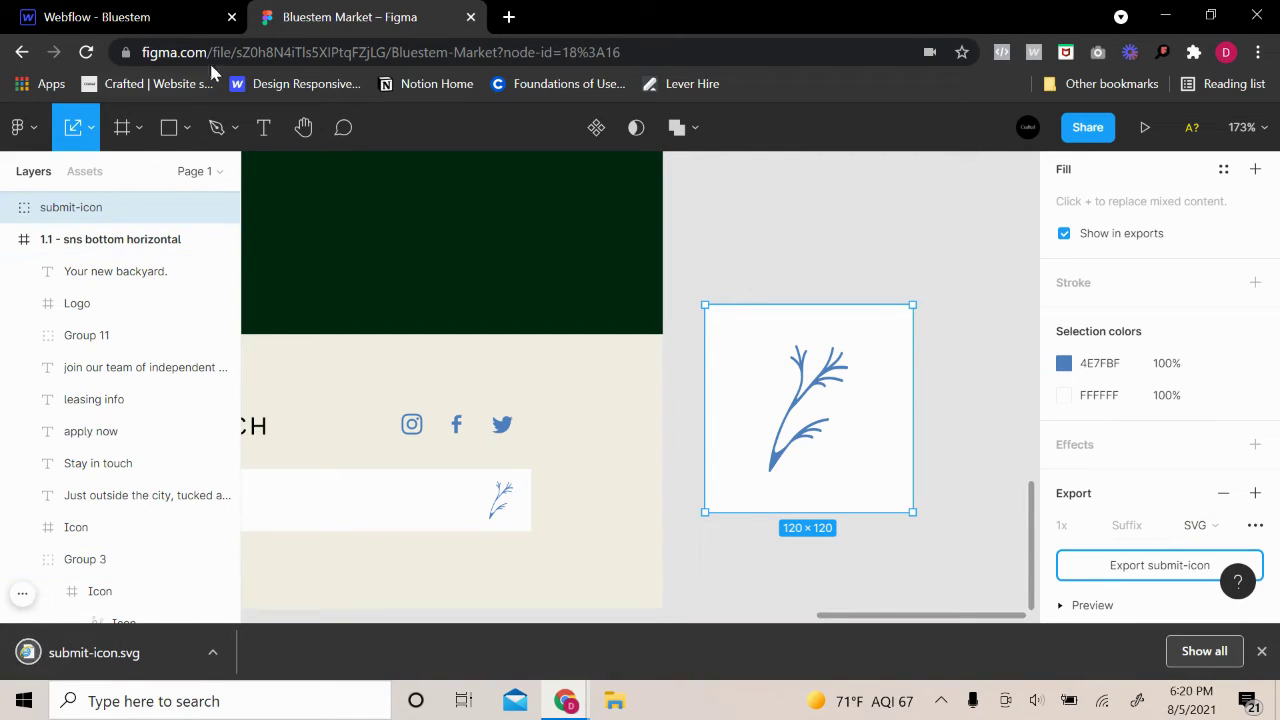
Step: In Webflow's Assets panel, delete the old submit-button.svg asset
key("ctrl+1")
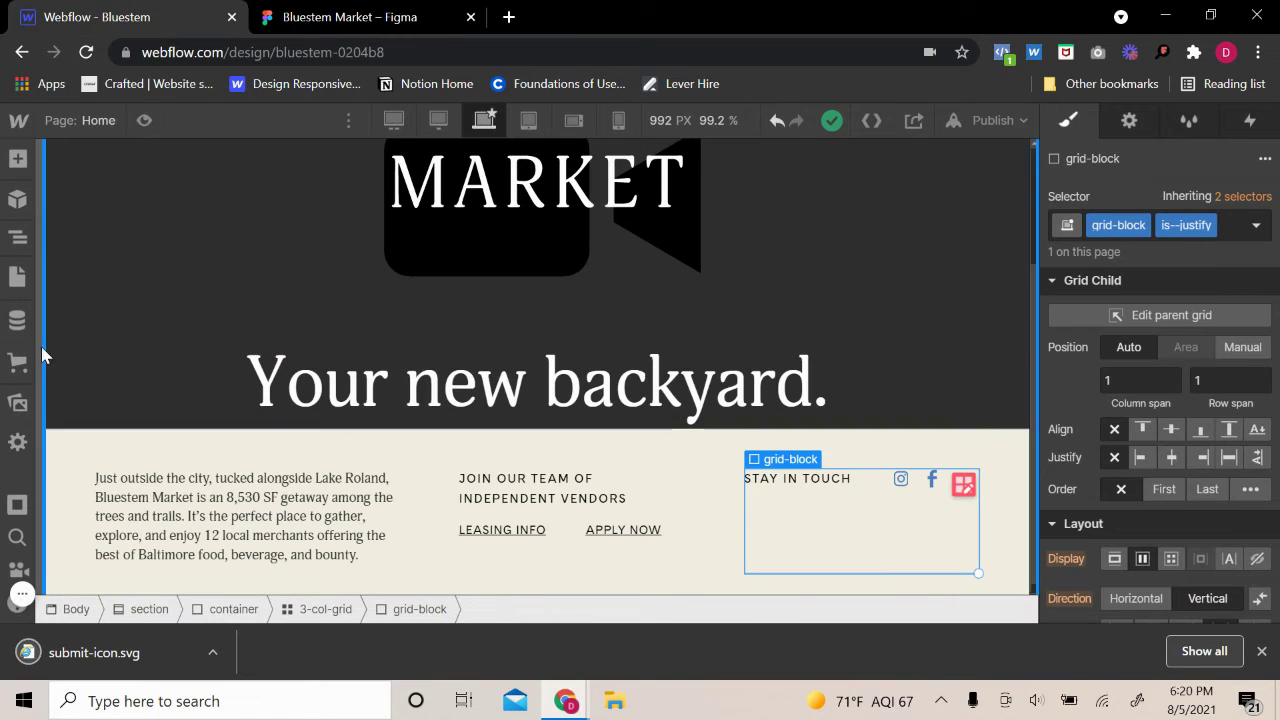
left_click(17, 402)
left_click(115, 285)
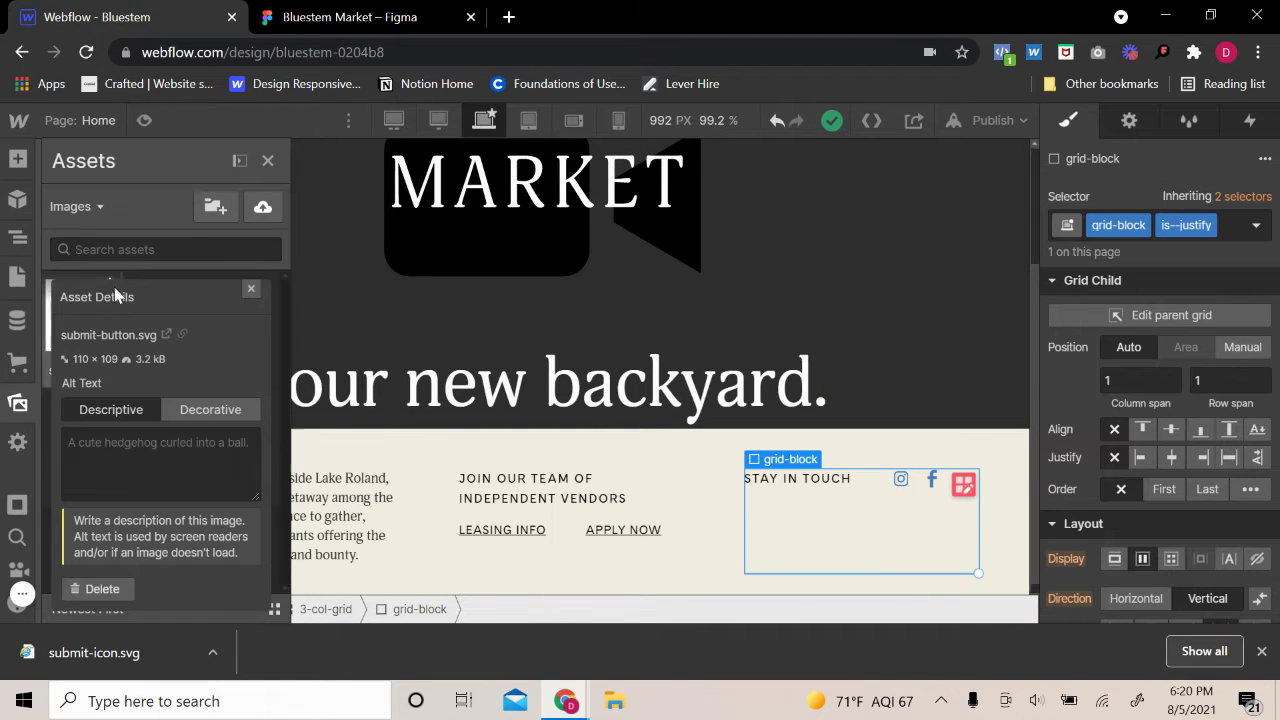
key("ctrl+minus")
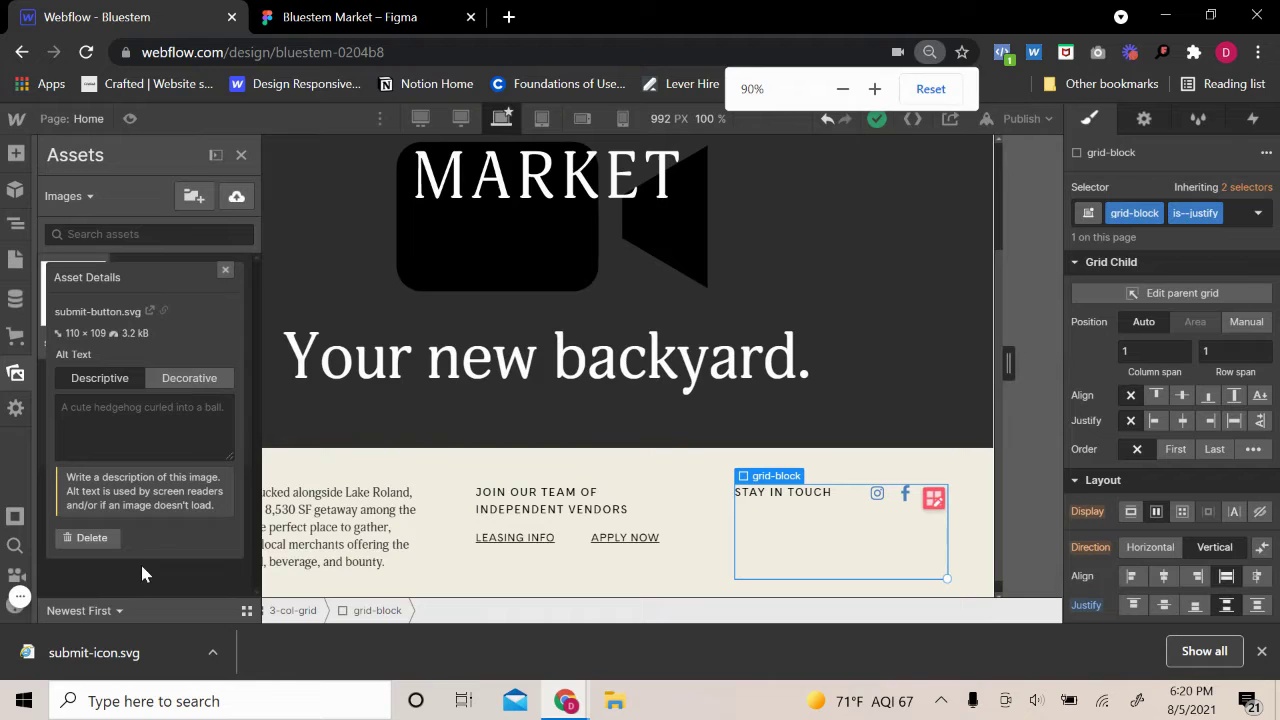
left_click(95, 539)
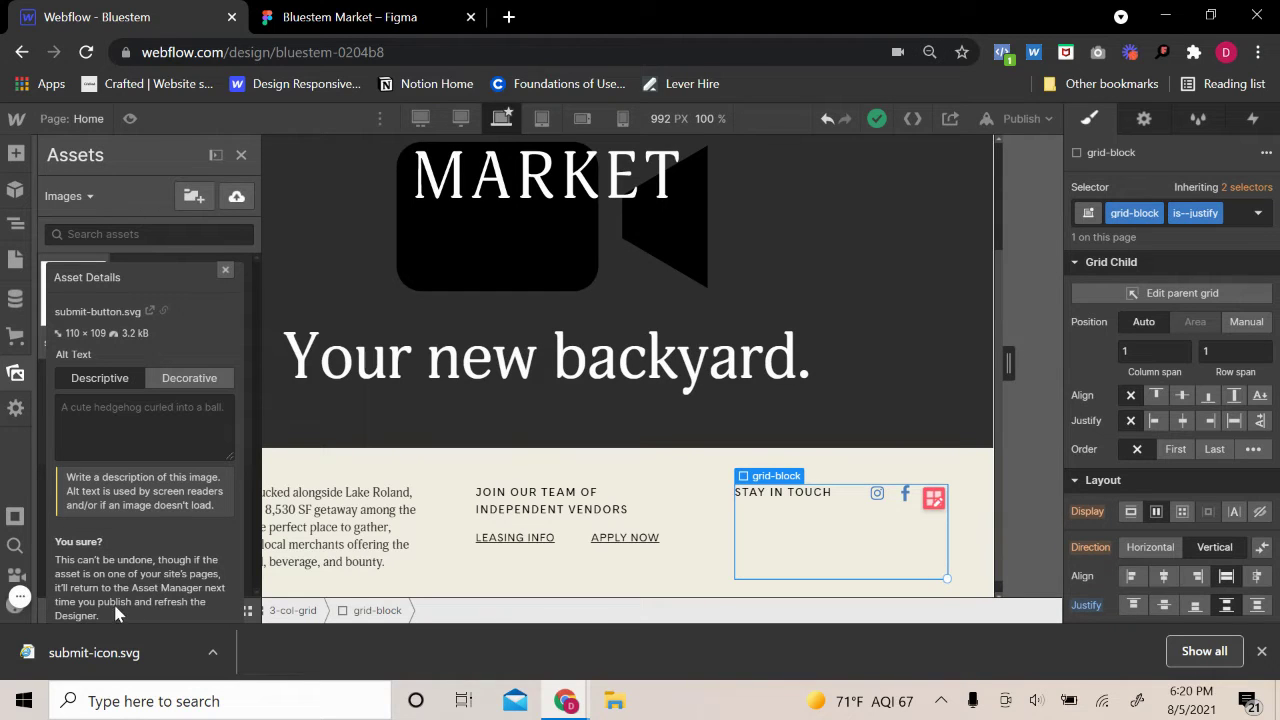
key("ctrl+minus")
left_click(91, 586)
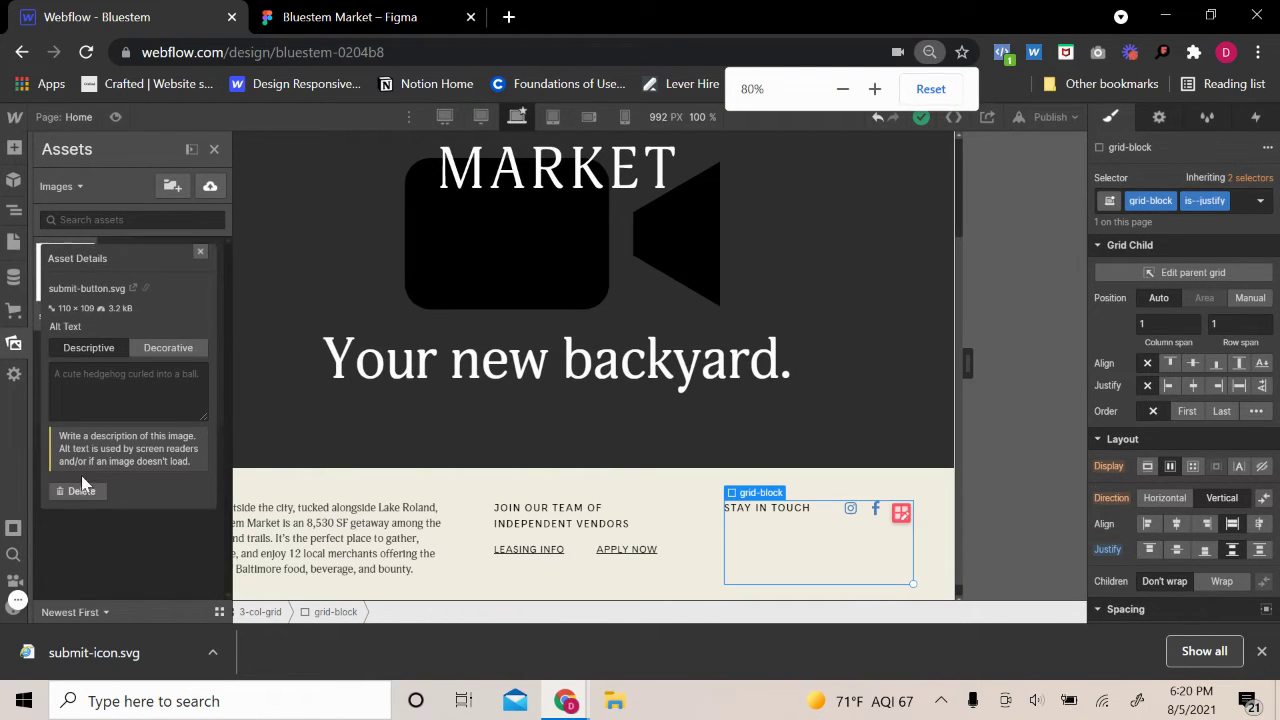
key("ctrl+plus")
key("ctrl+plus")
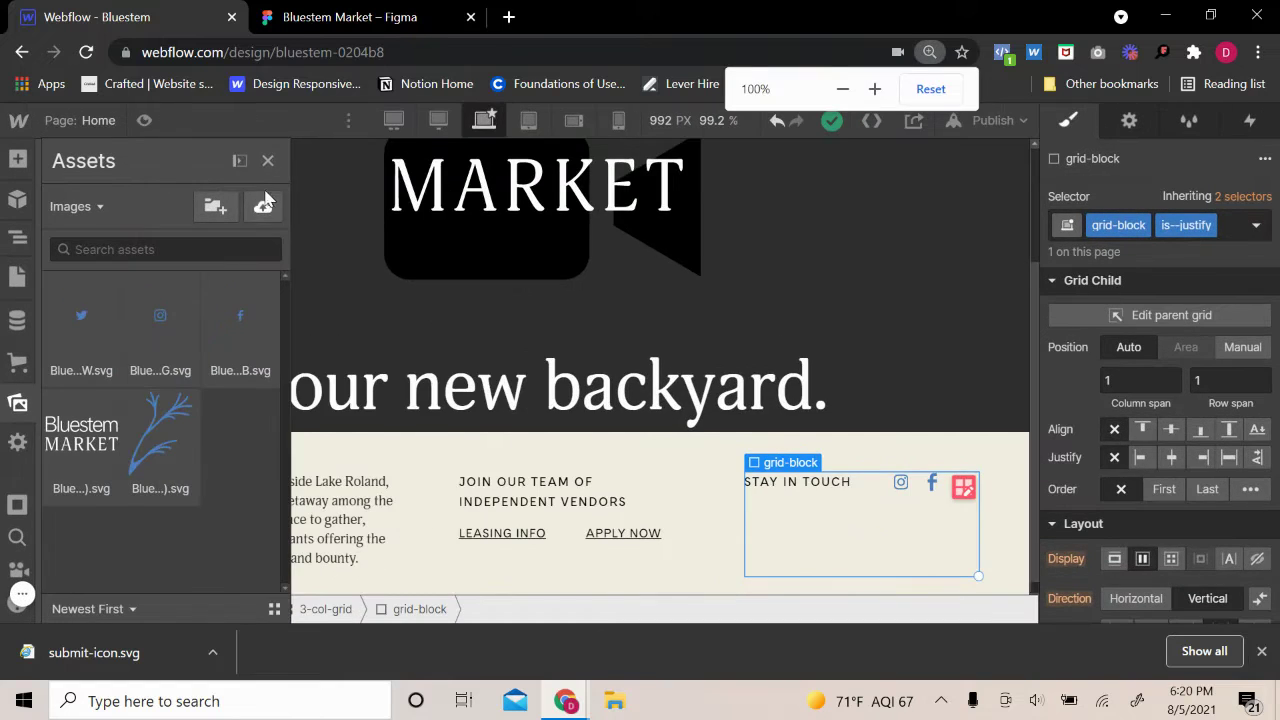
Step: Upload the downloaded submit-icon.svg into the site's assets
left_click(263, 206)
left_click(1068, 38)
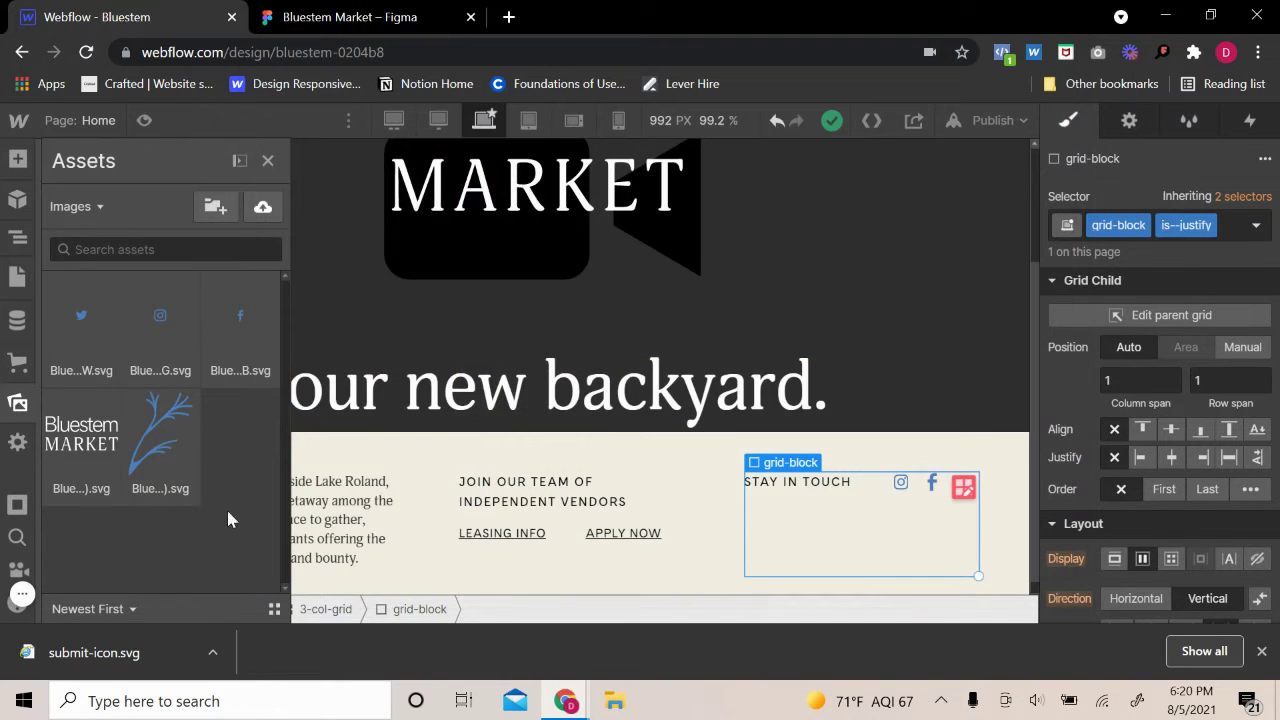
left_click_drag(113, 665, 166, 410)
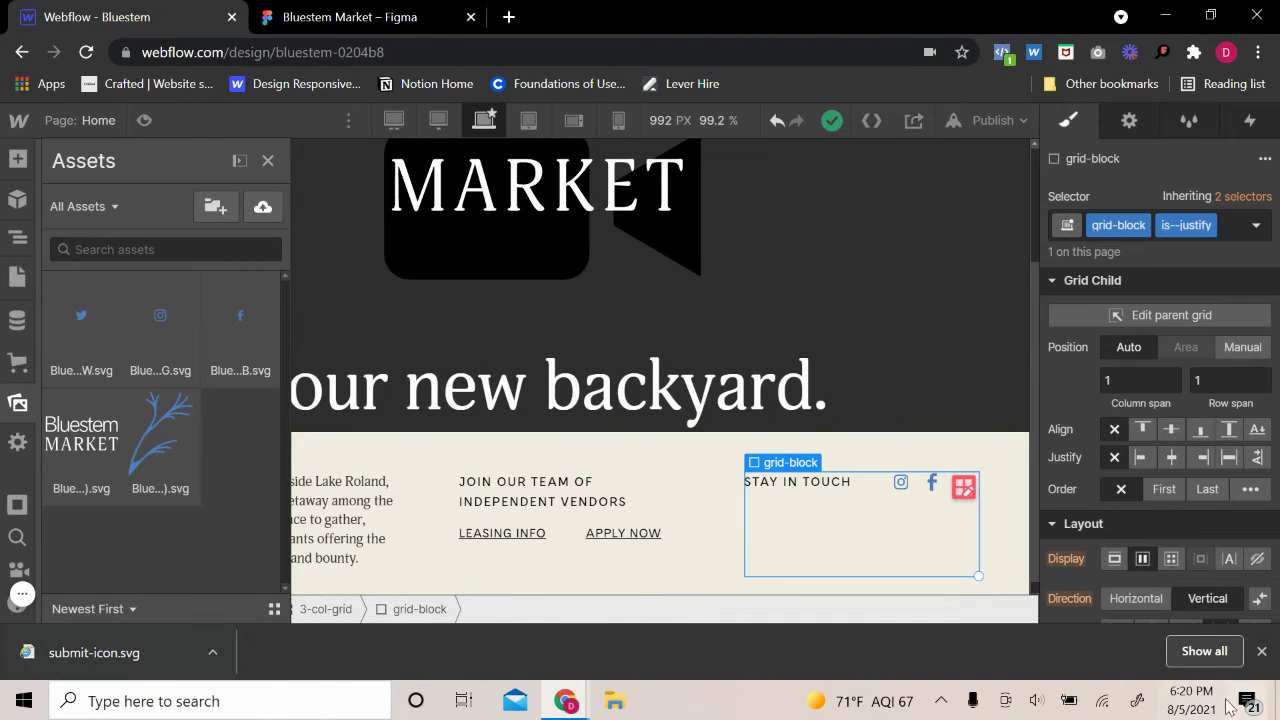
left_click(1261, 651)
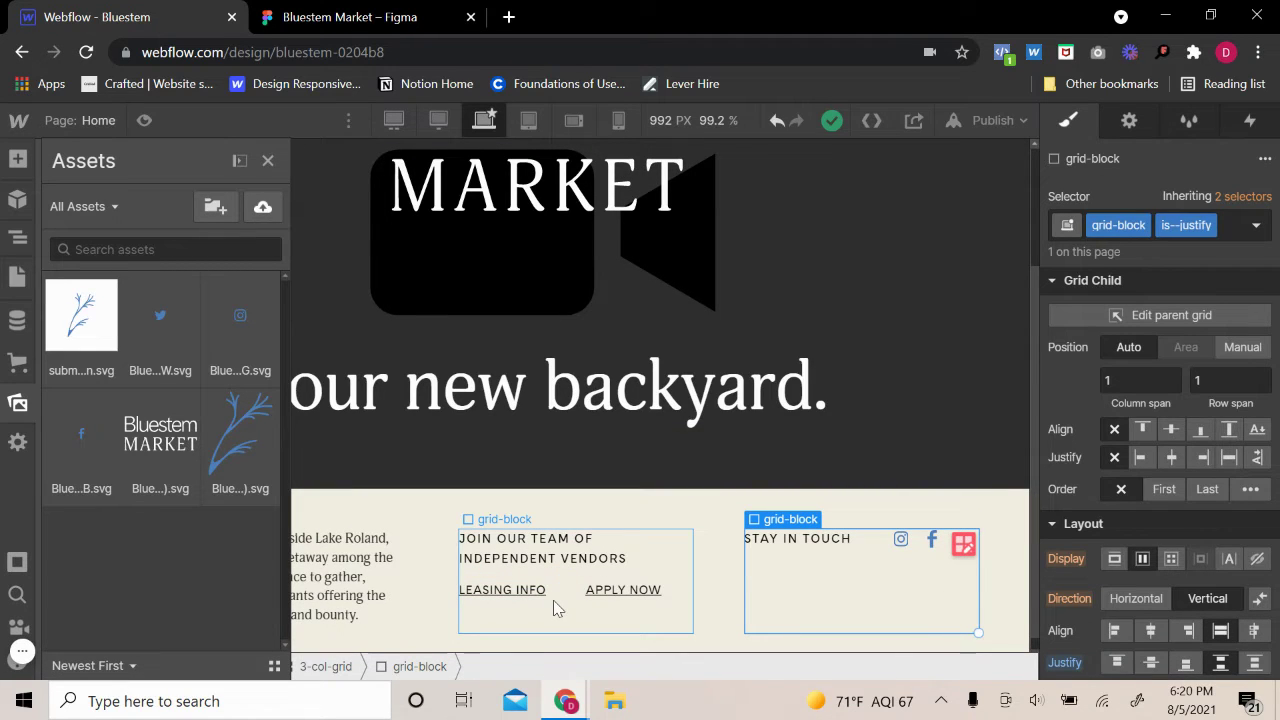
left_click(267, 160)
left_click(17, 158)
scroll(170, 500, "down", 5)
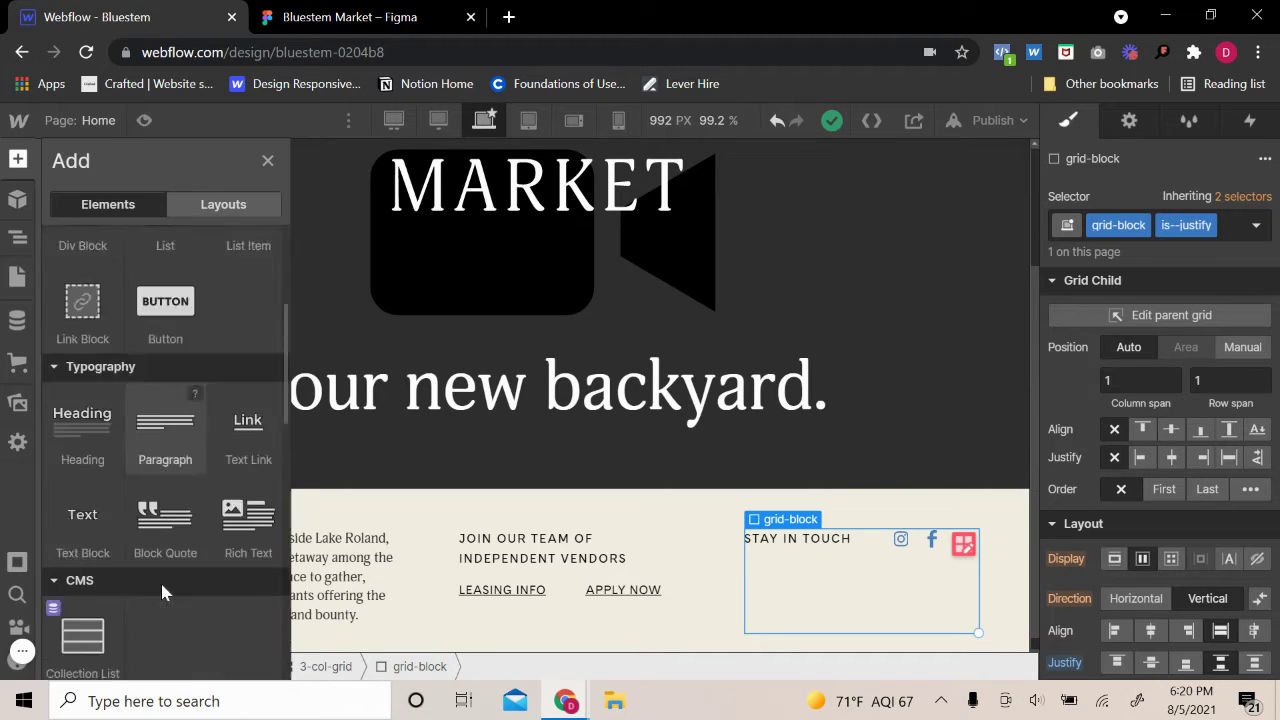
Step: Add a Form Block to the footer grid block and delete the Name label, Name input and Email Address label
scroll(174, 530, "down", 5)
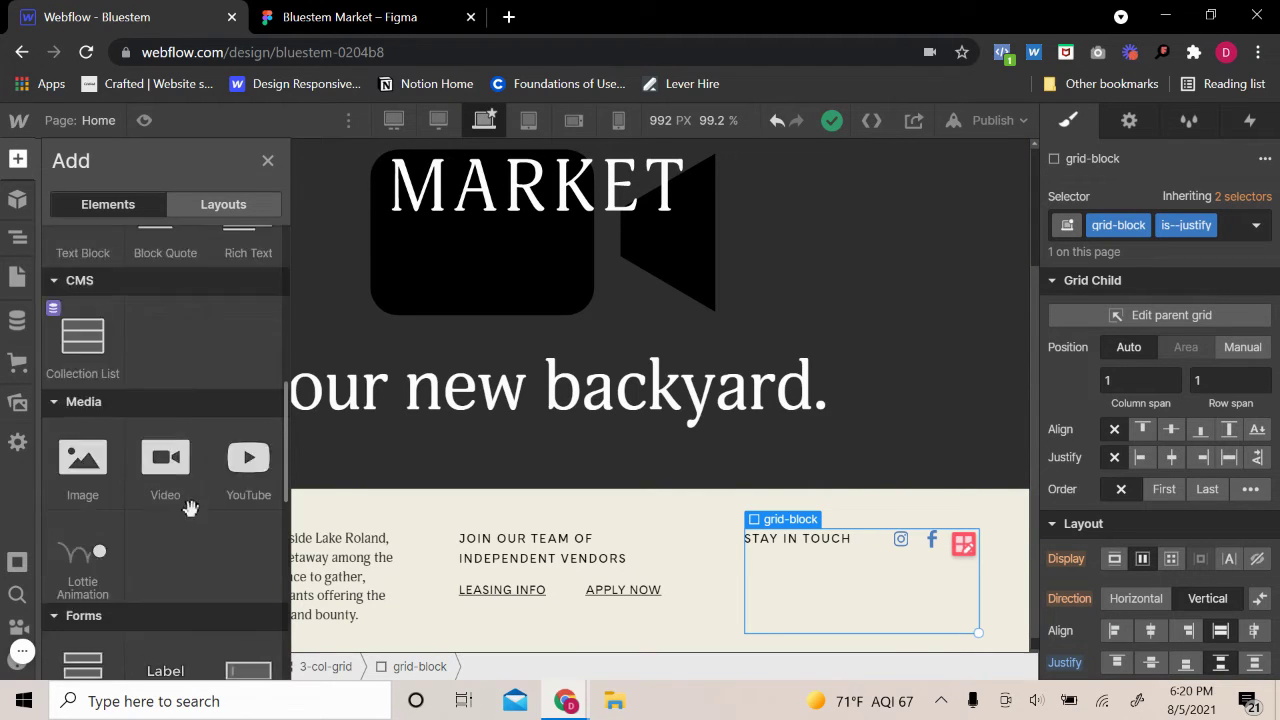
left_click(82, 382)
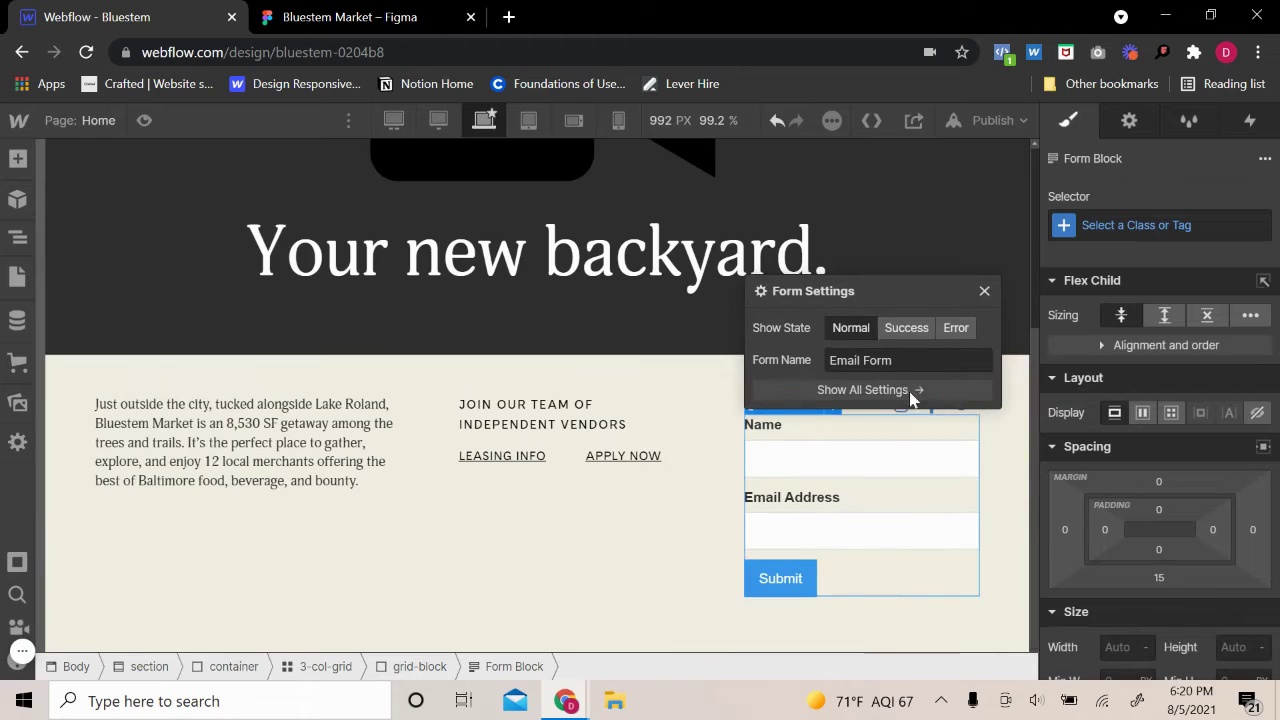
left_click(981, 292)
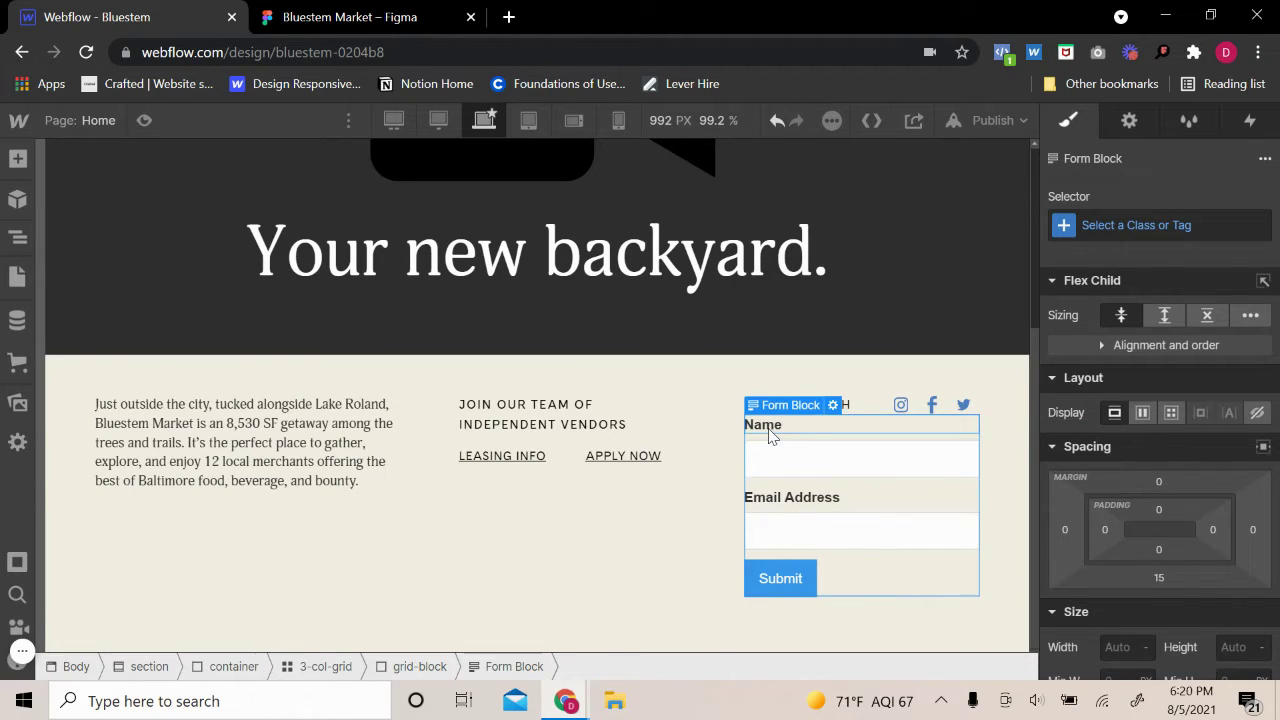
left_click(769, 428)
key("Delete")
key("Delete")
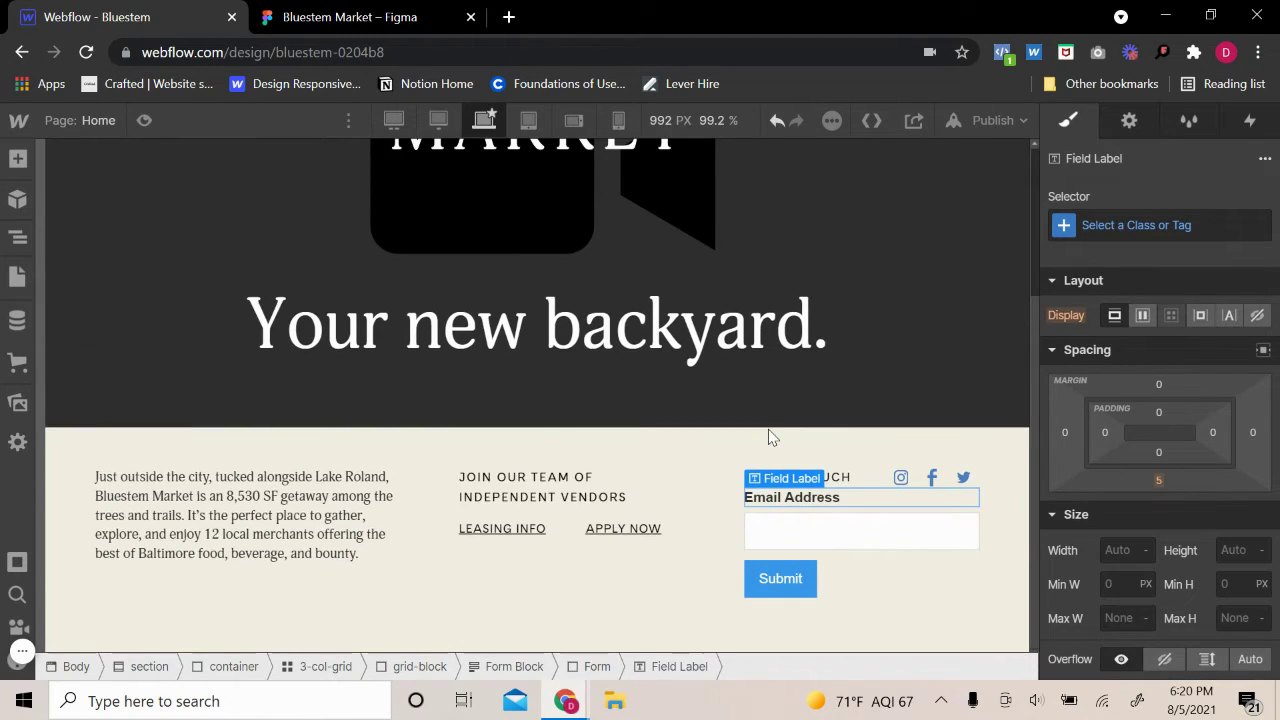
key("Delete")
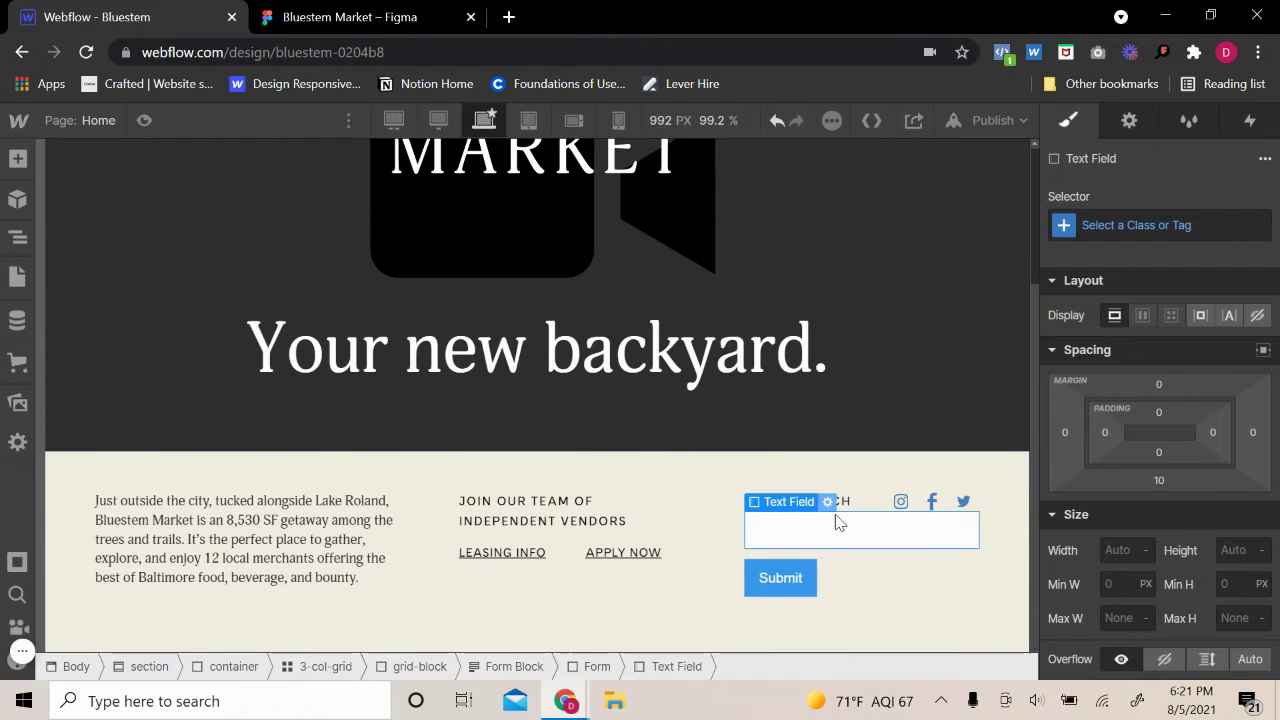
Step: Create and apply the class 'form' to the footer form
left_click(828, 568)
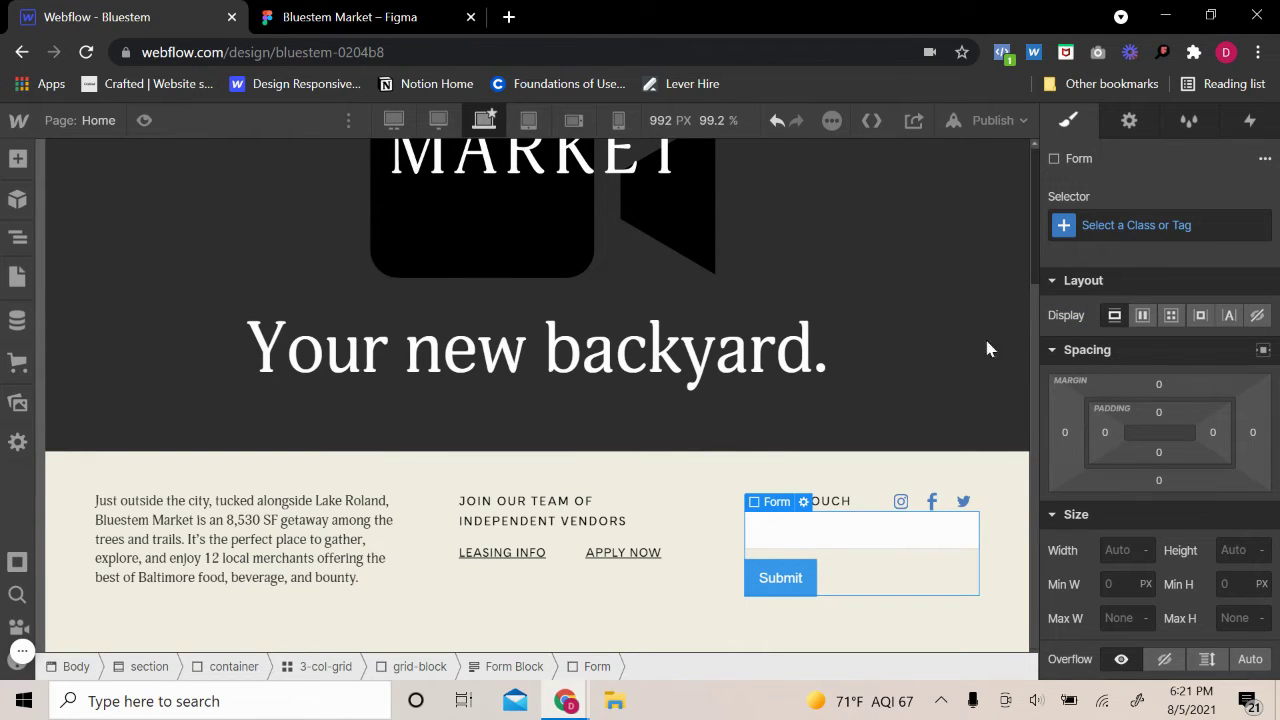
left_click(1201, 222)
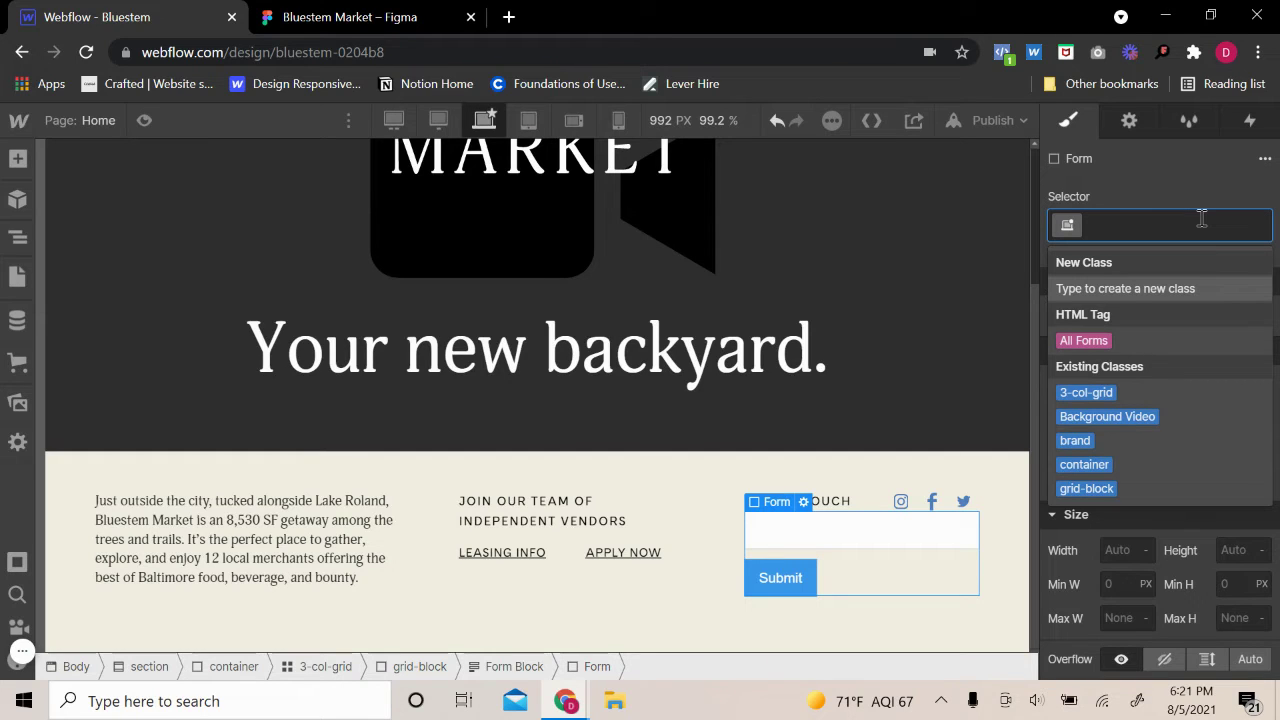
type("form")
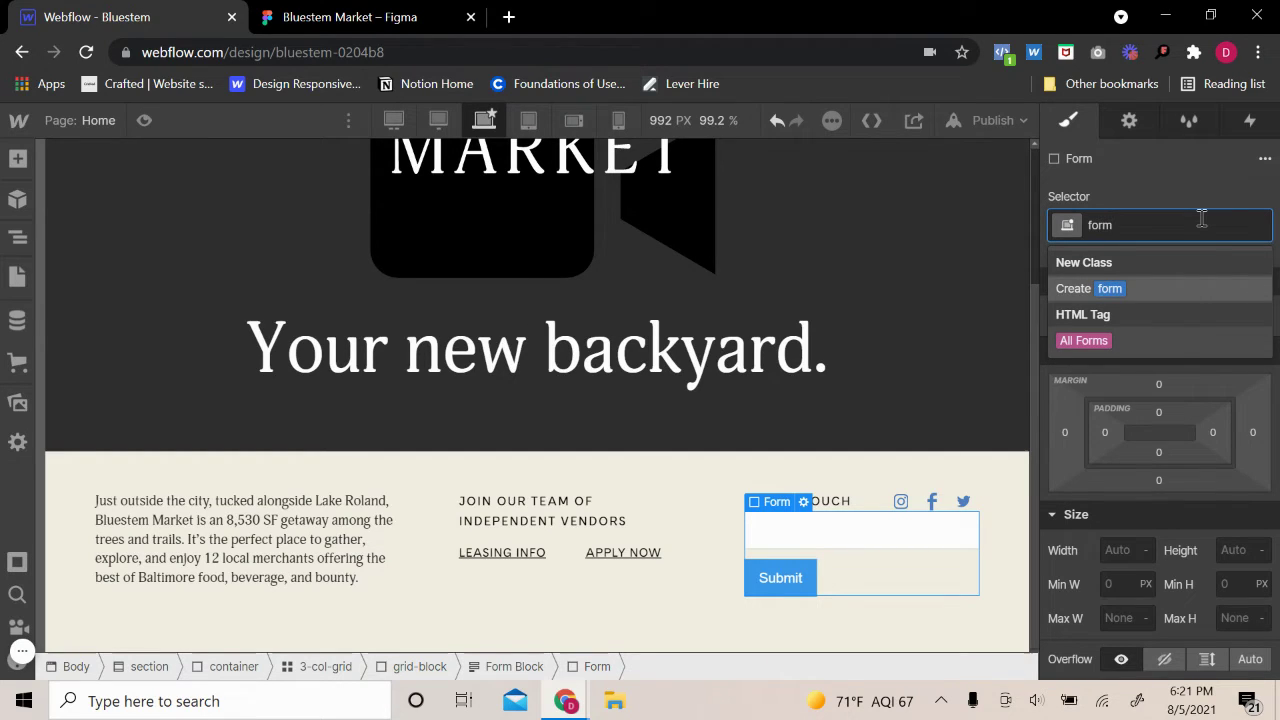
type("-block")
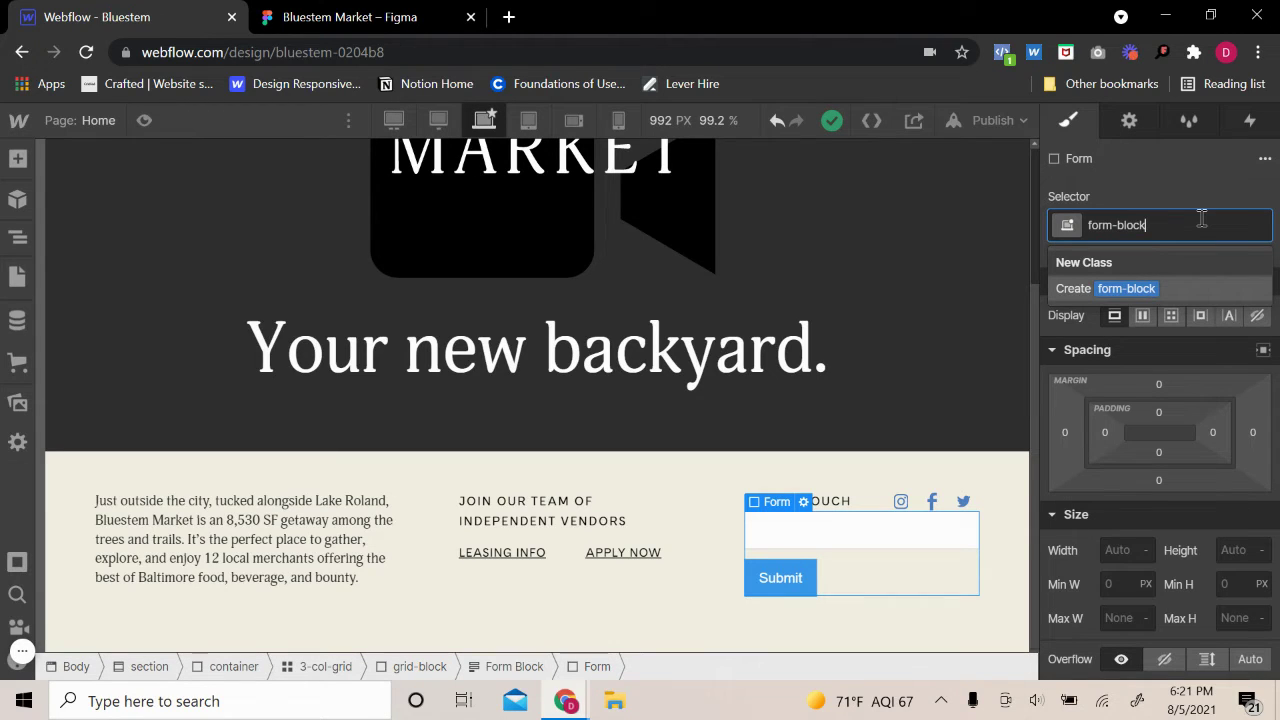
key("BackSpace")
key("BackSpace")
key("BackSpace")
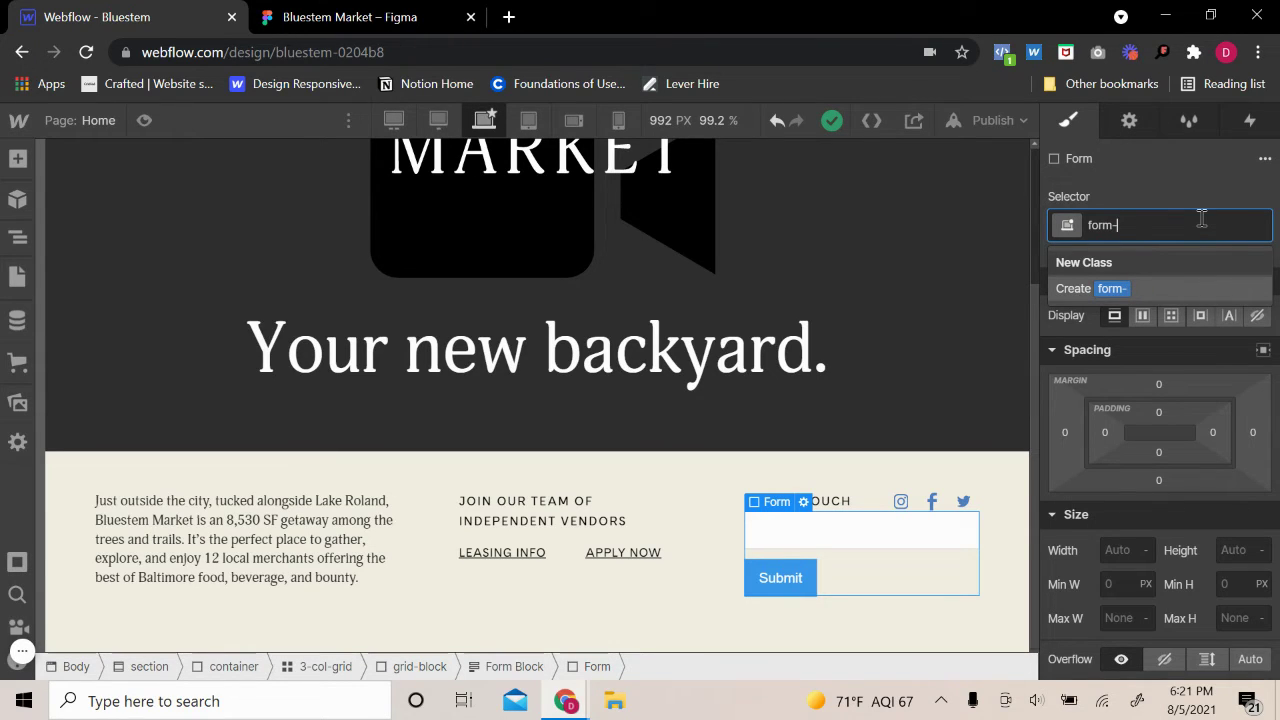
key("BackSpace")
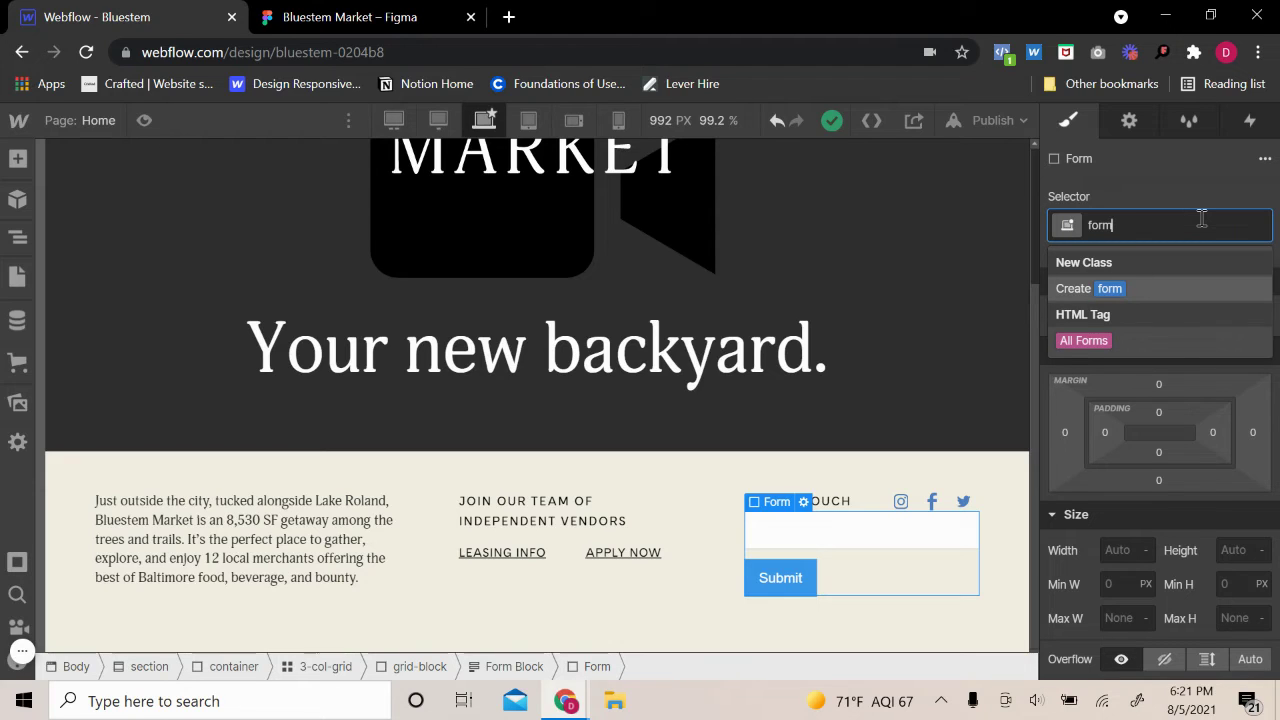
key("Return")
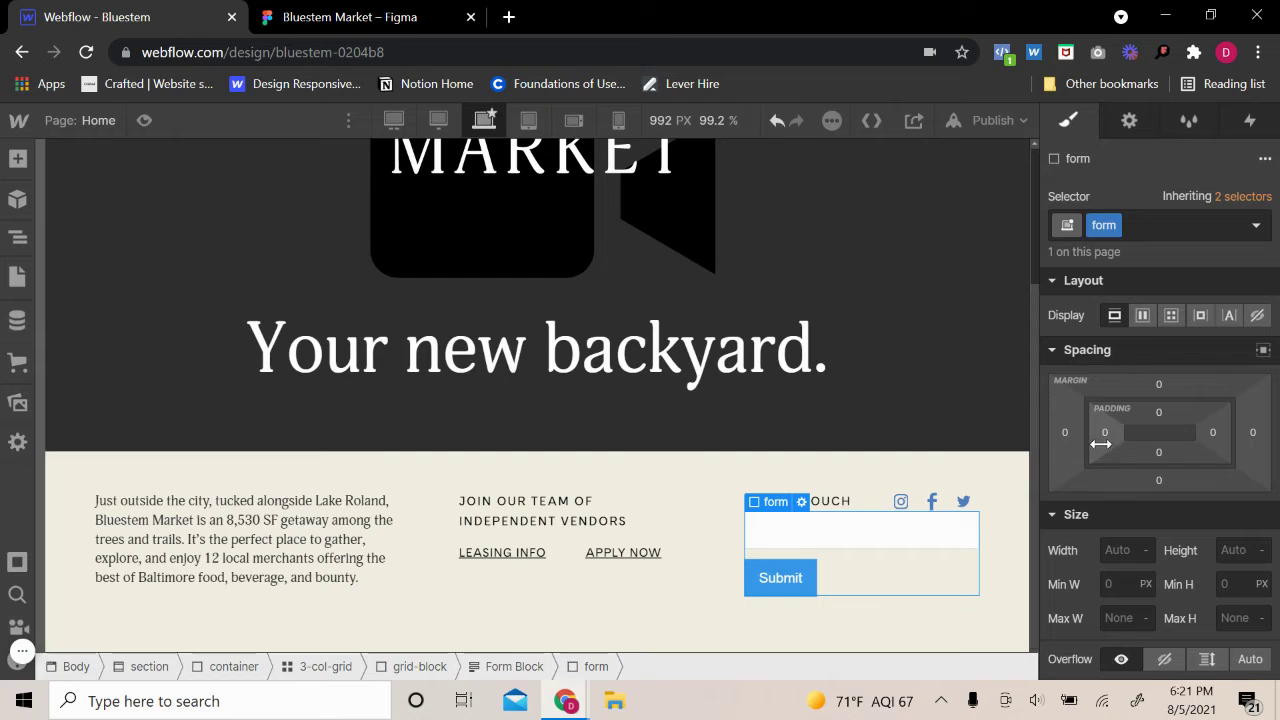
Step: Lay the form's items in a vertically centred row and give the email field class 'text-field' with 0 bottom margin
left_click(1142, 315)
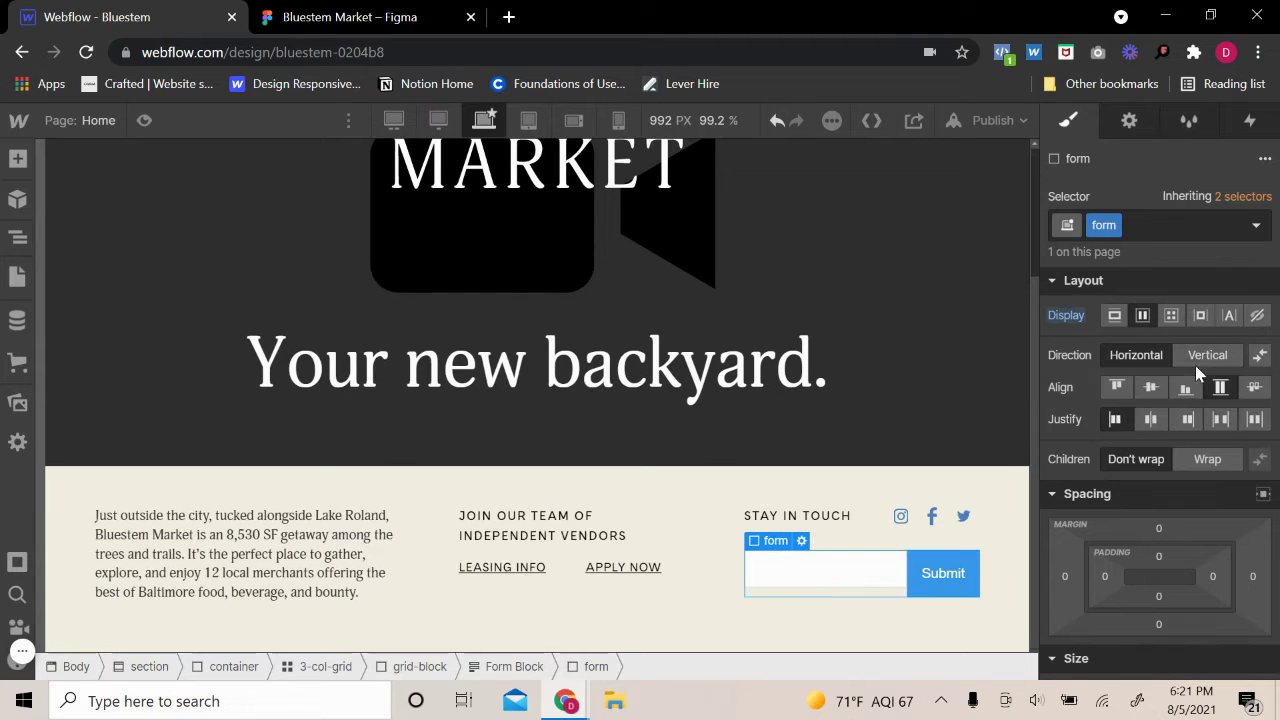
left_click(1151, 387)
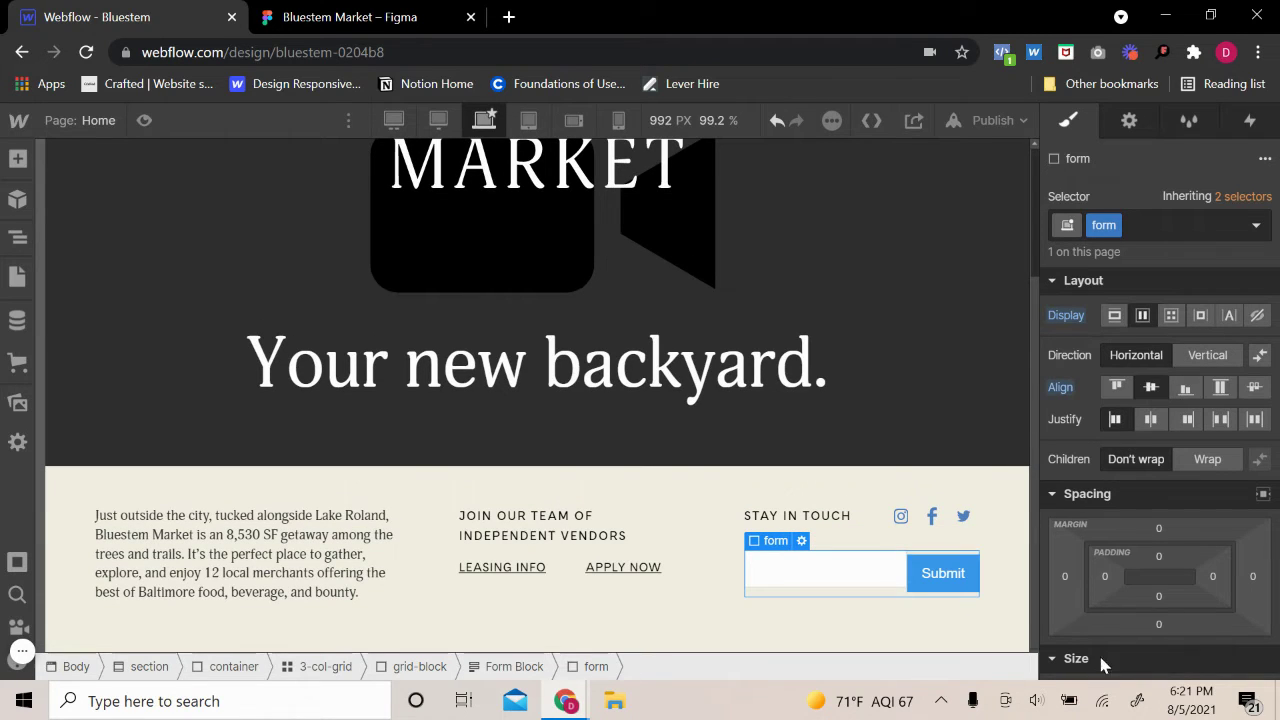
left_click(891, 589)
left_click_drag(1143, 577, 1143, 587)
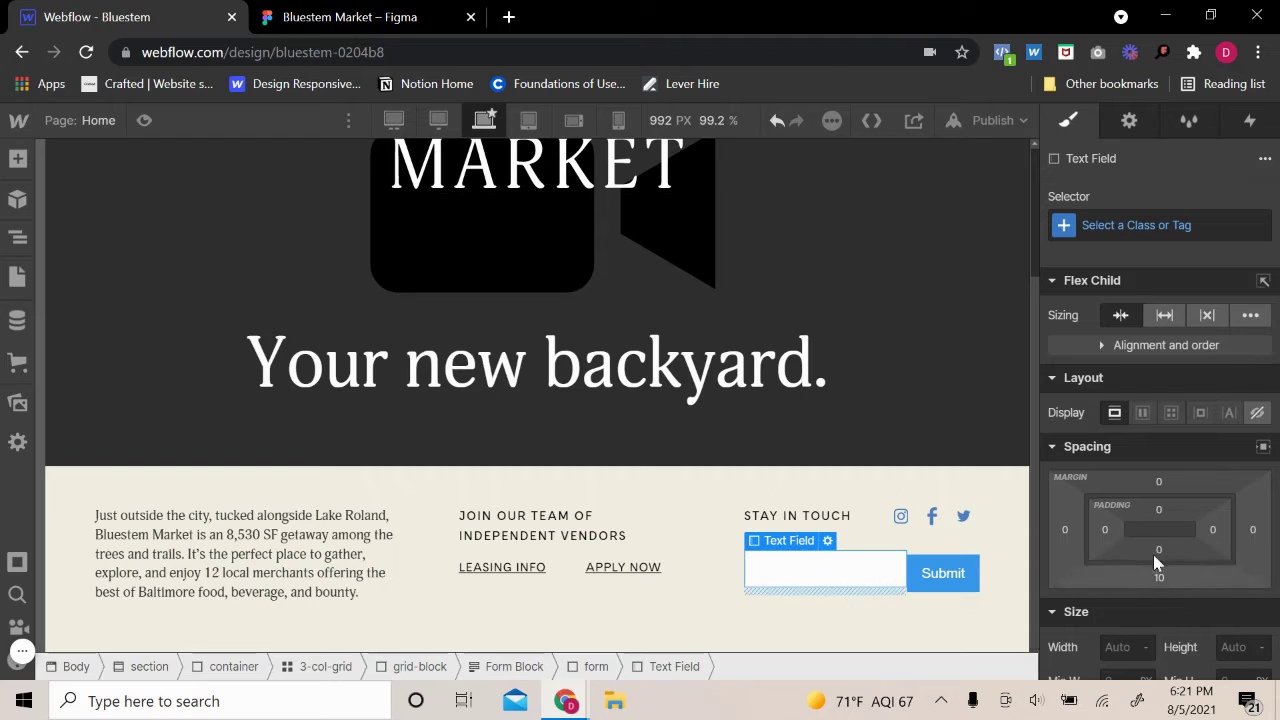
left_click(1143, 230)
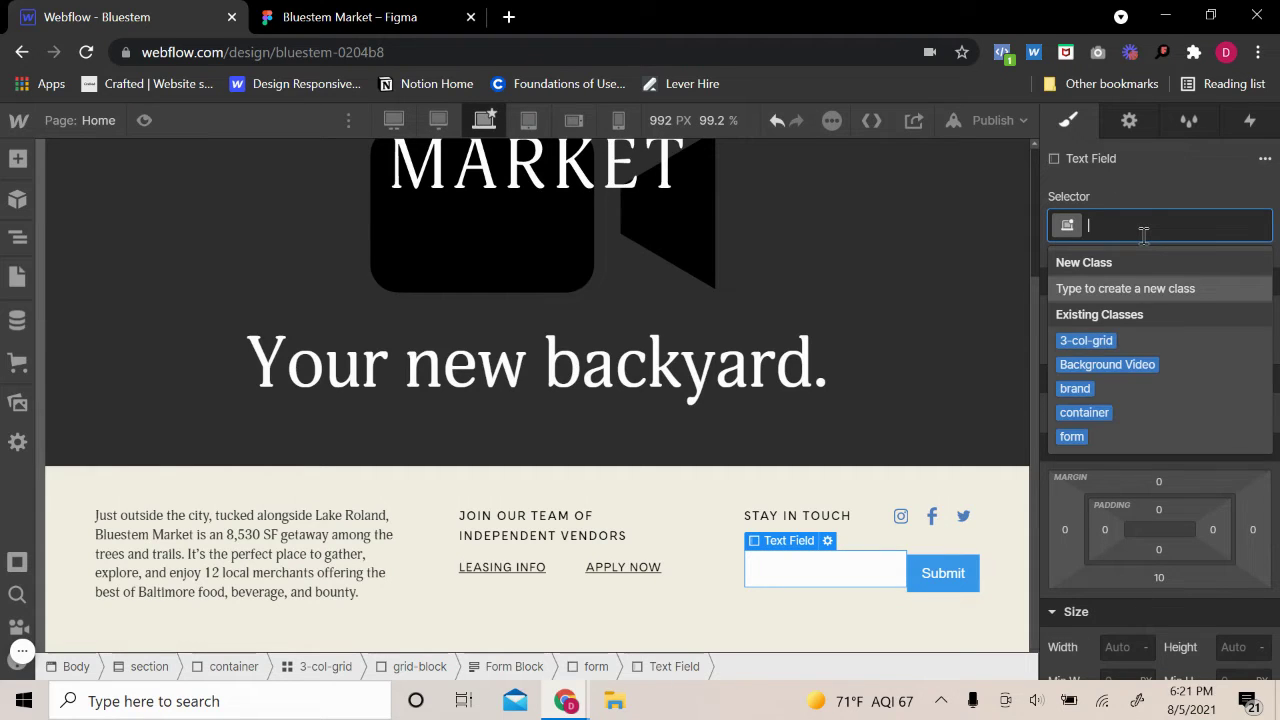
type("text-")
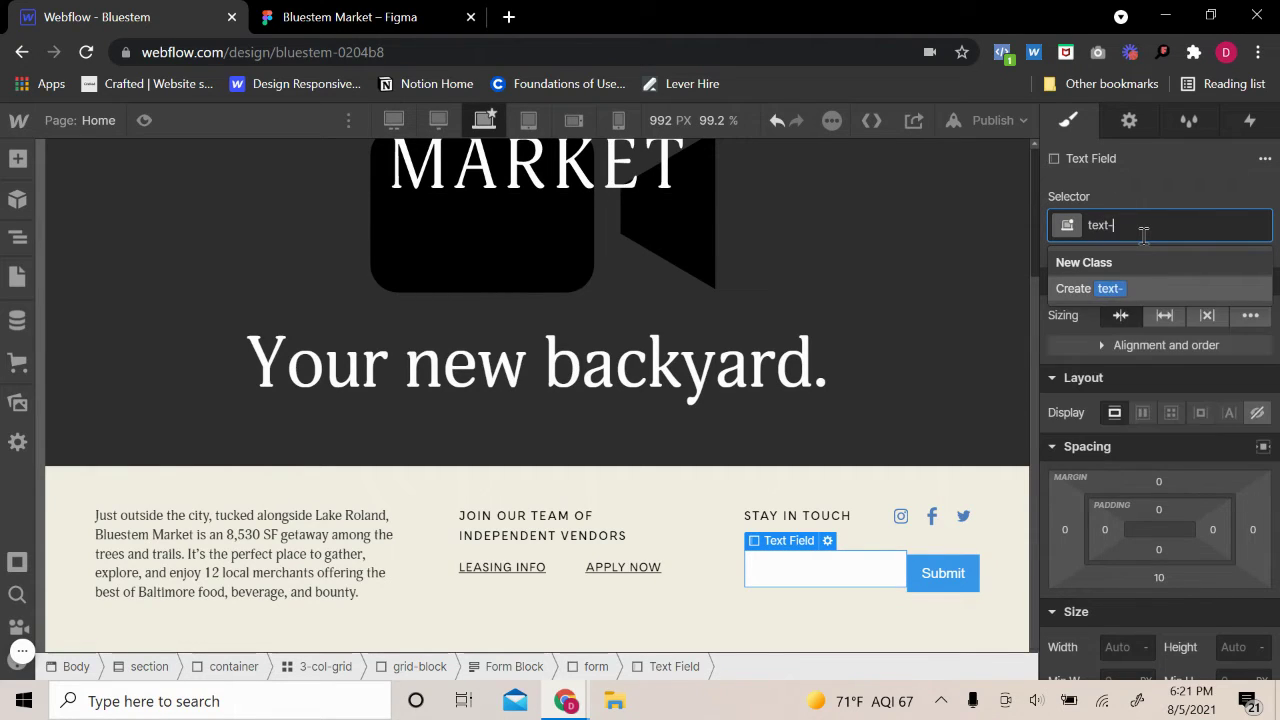
type("field")
key("Return")
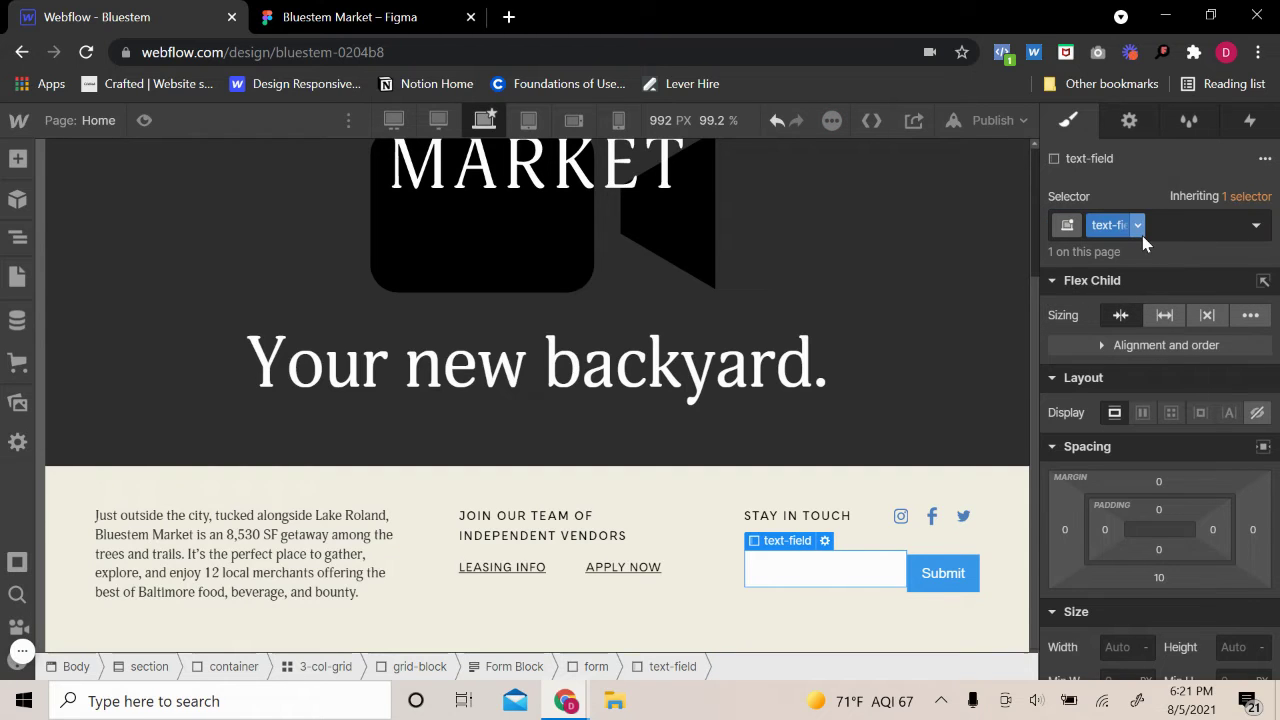
left_click(1158, 578)
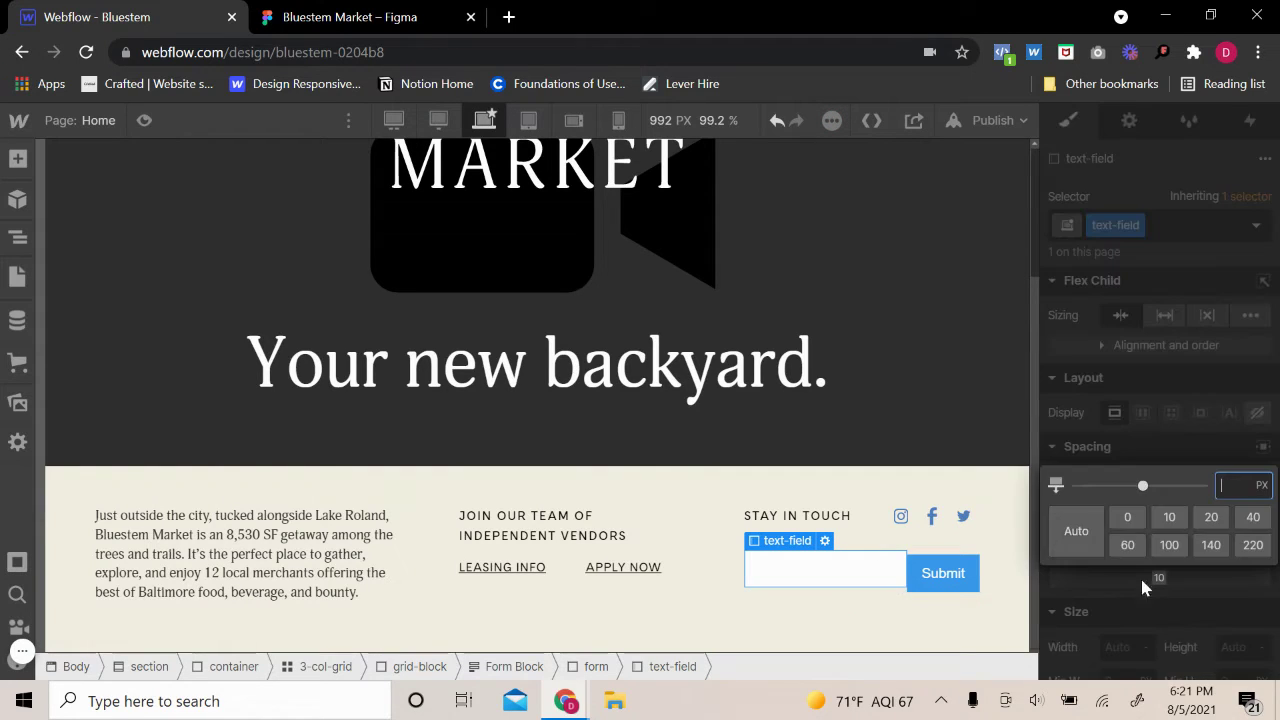
left_click(1127, 518)
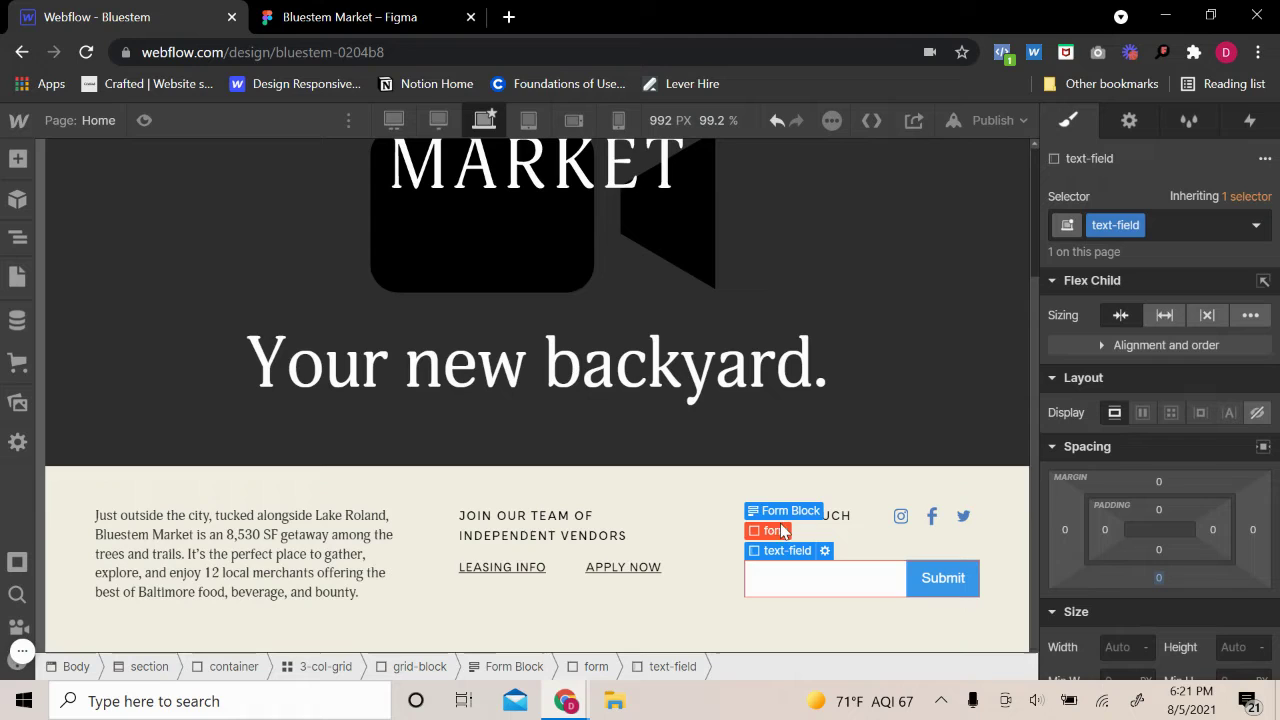
Step: Give the Form Block the class 'form-block' and set its bottom margin to 0
left_click(787, 511)
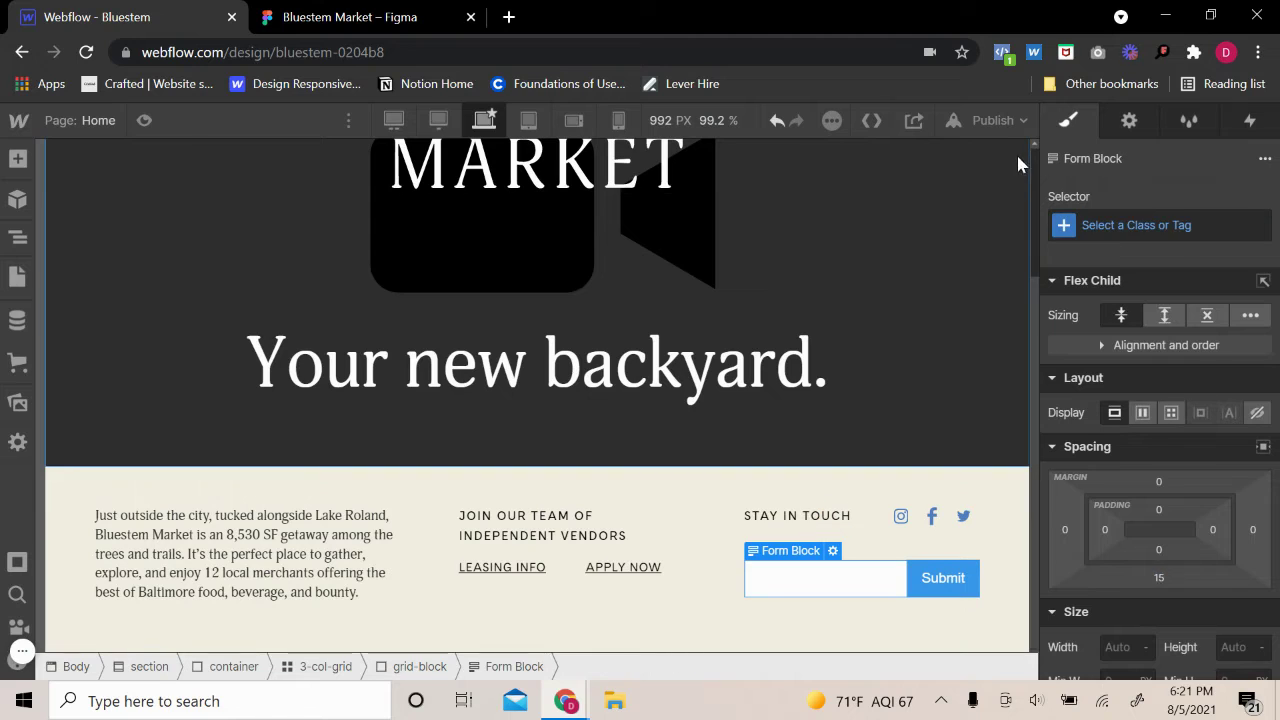
left_click(1170, 228)
type("form")
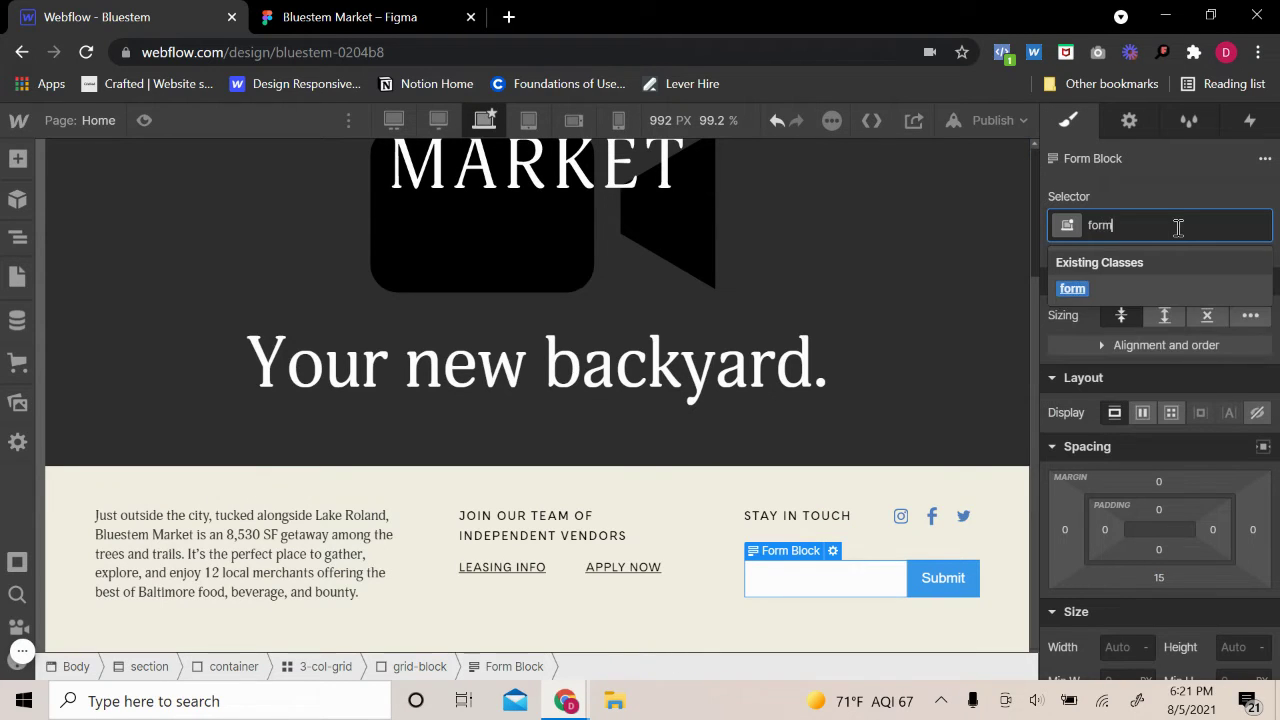
type("-block")
key("Return")
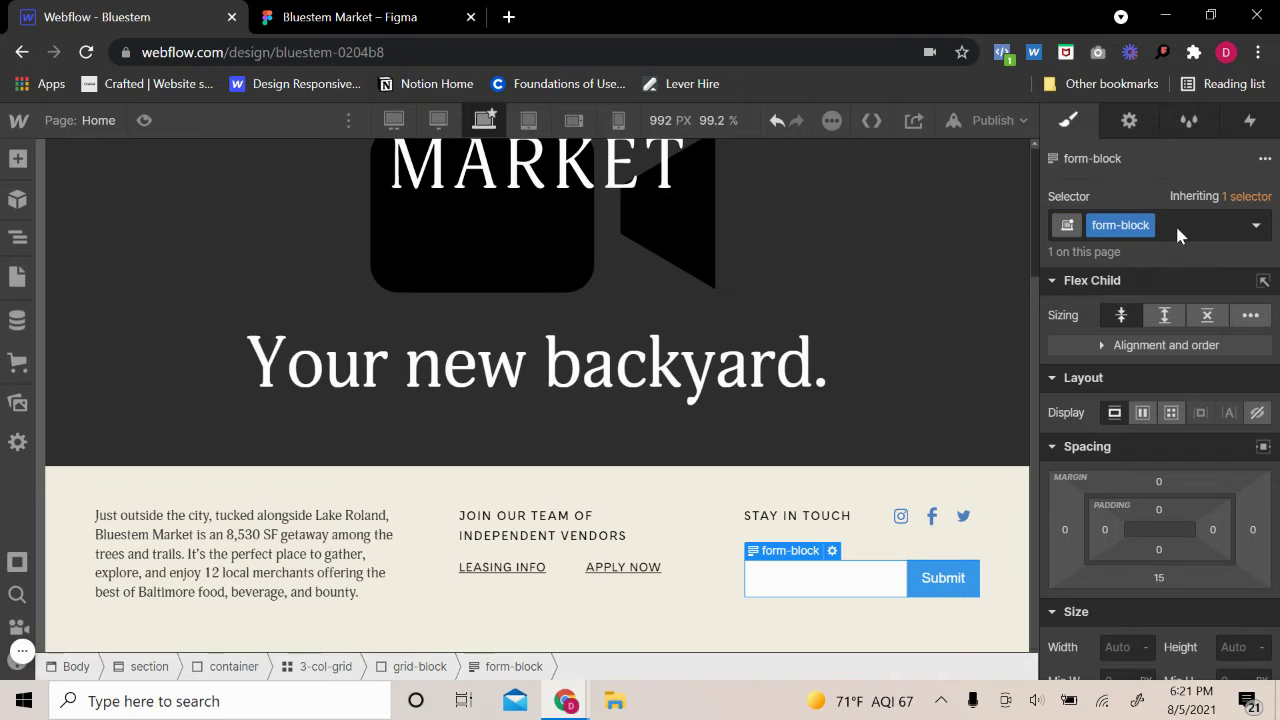
left_click(1157, 580)
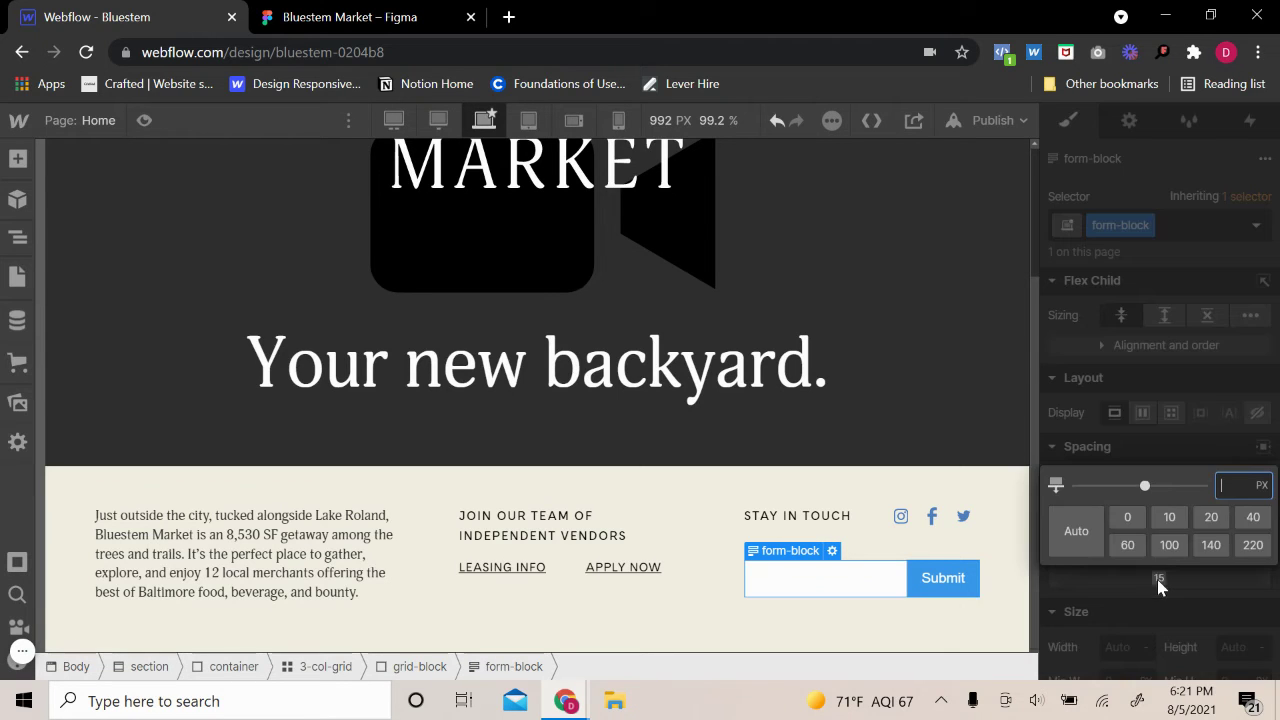
left_click(1128, 518)
Step: Add a Div Block to the footer grid block with the class 'form-wrapper'
left_click(884, 557)
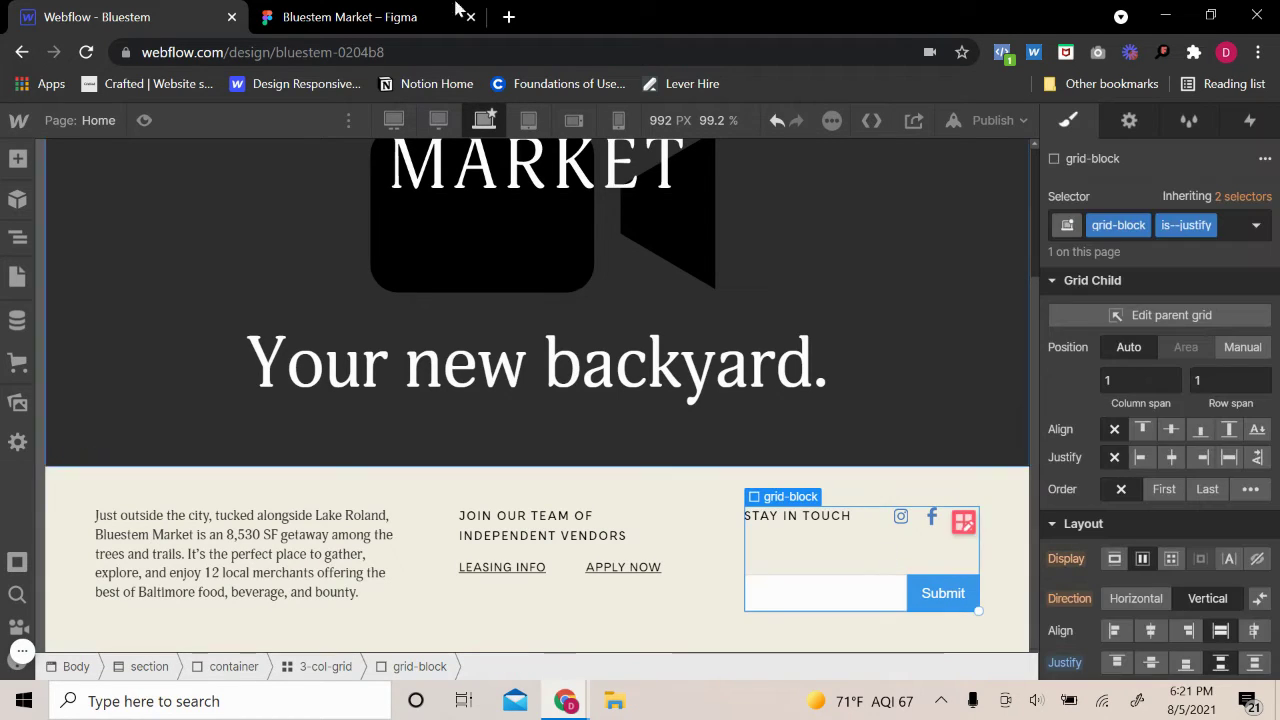
left_click(17, 158)
left_click(90, 519)
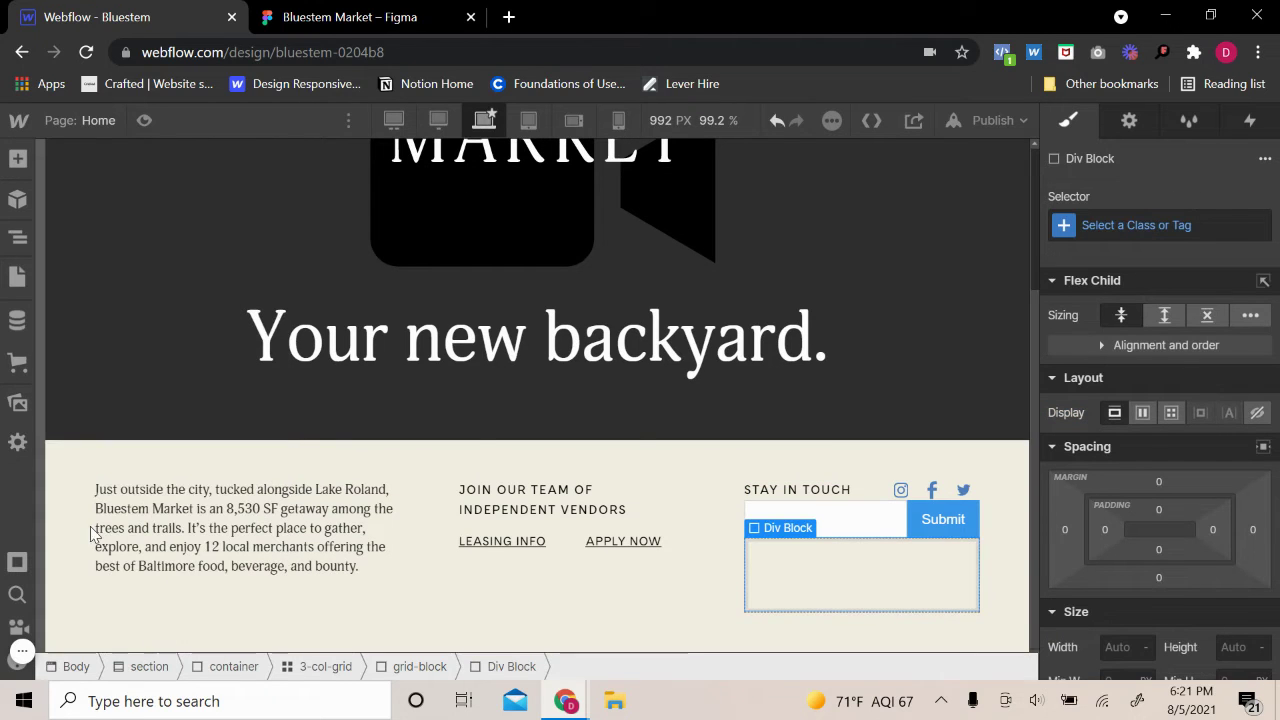
left_click(1223, 217)
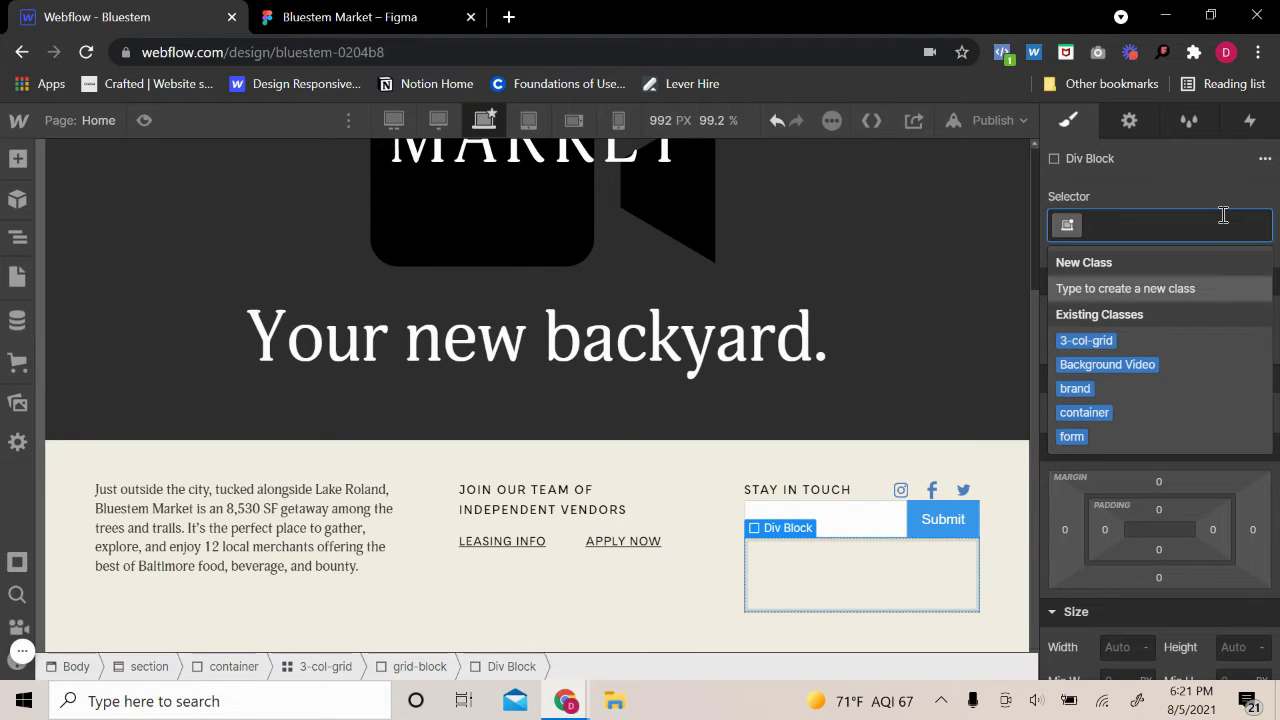
type("form-wra")
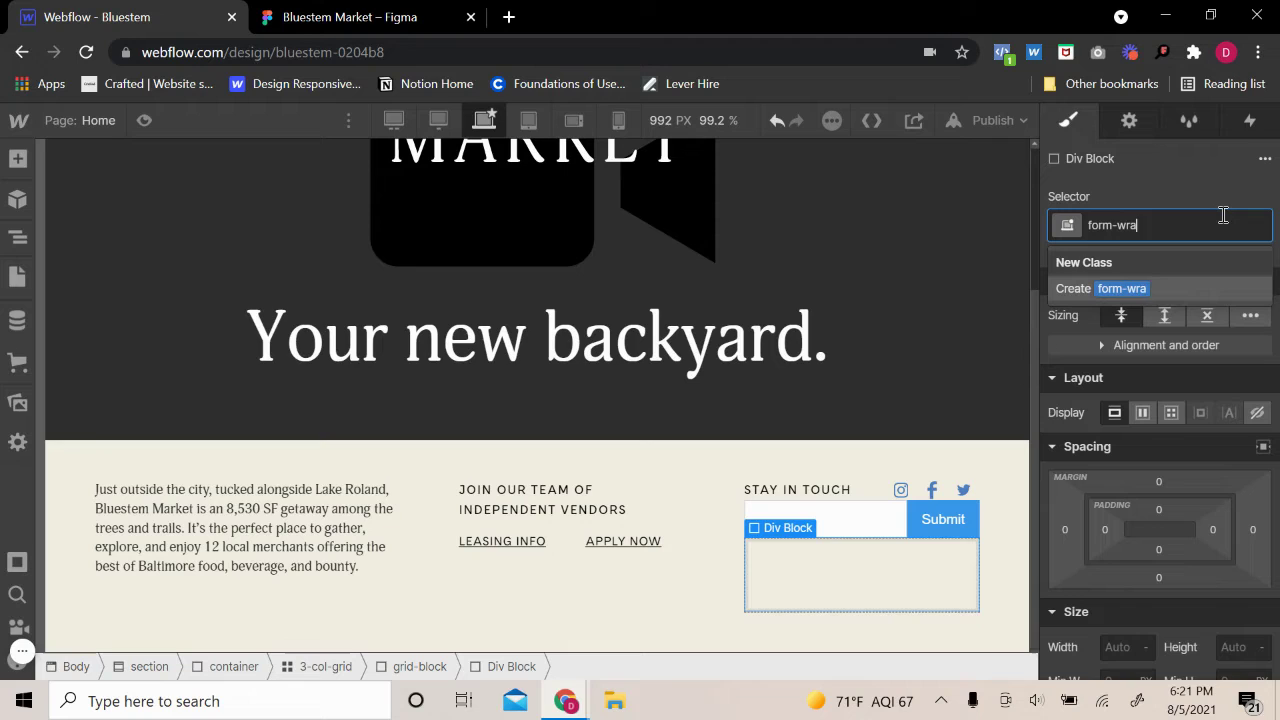
type("per")
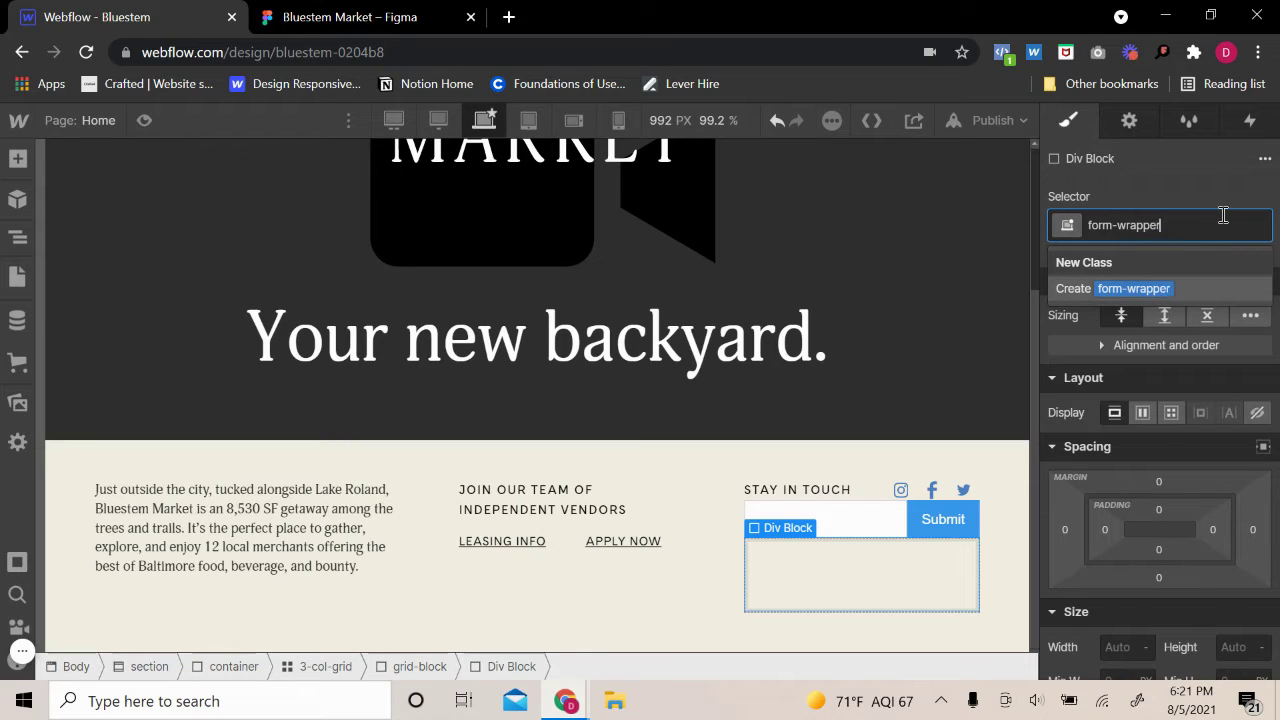
key("Return")
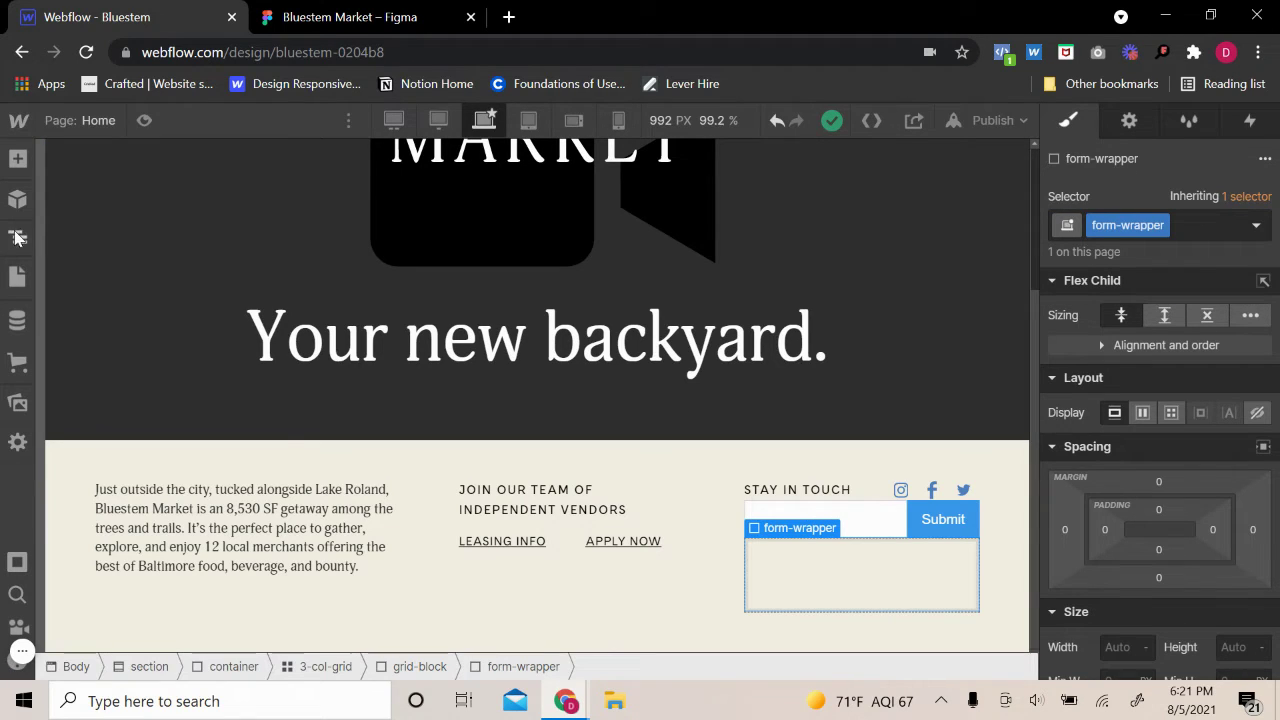
Step: Move form-wrapper inside the form in the Navigator and set its Display to Flex
left_click(15, 237)
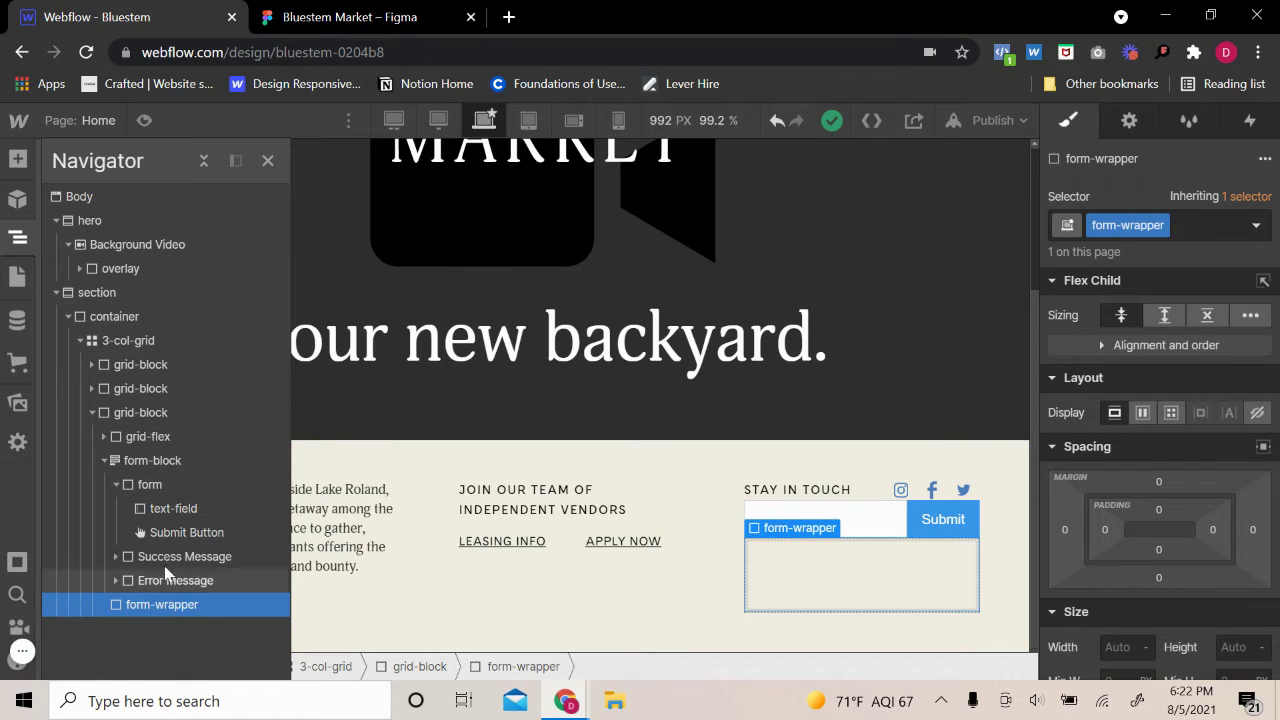
left_click_drag(161, 603, 190, 540)
left_click(172, 532)
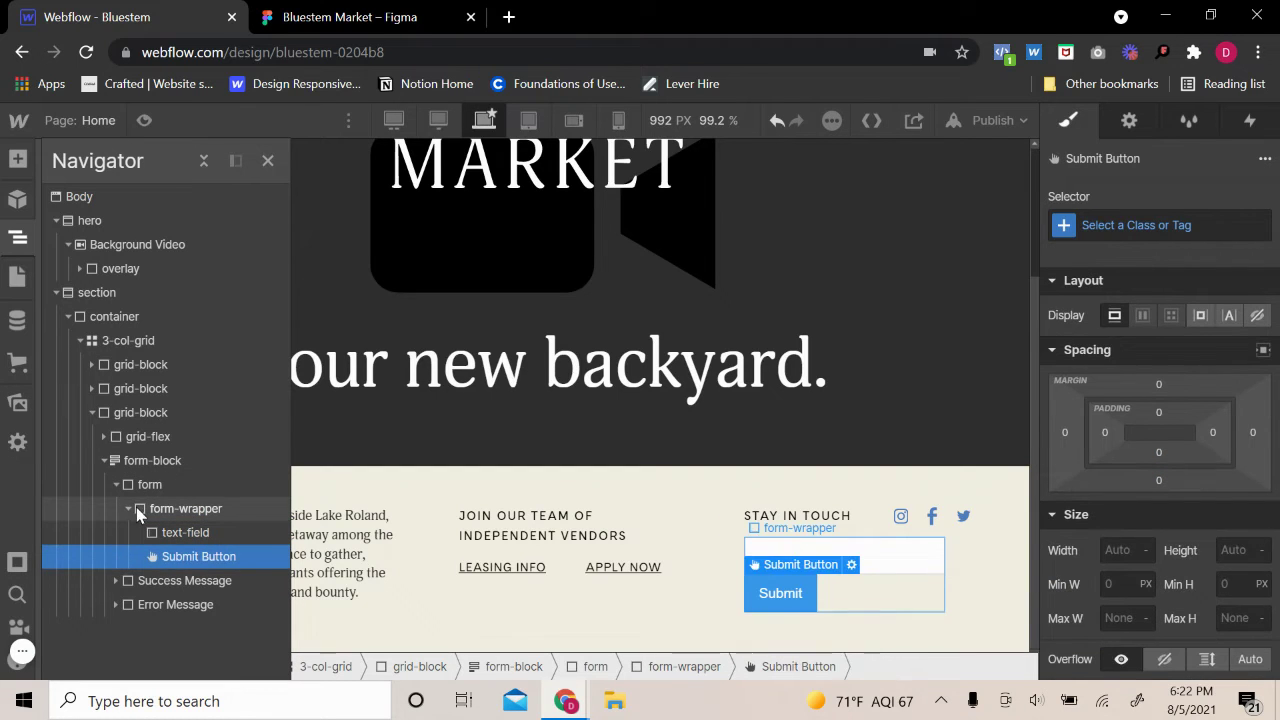
left_click(130, 508)
left_click(267, 160)
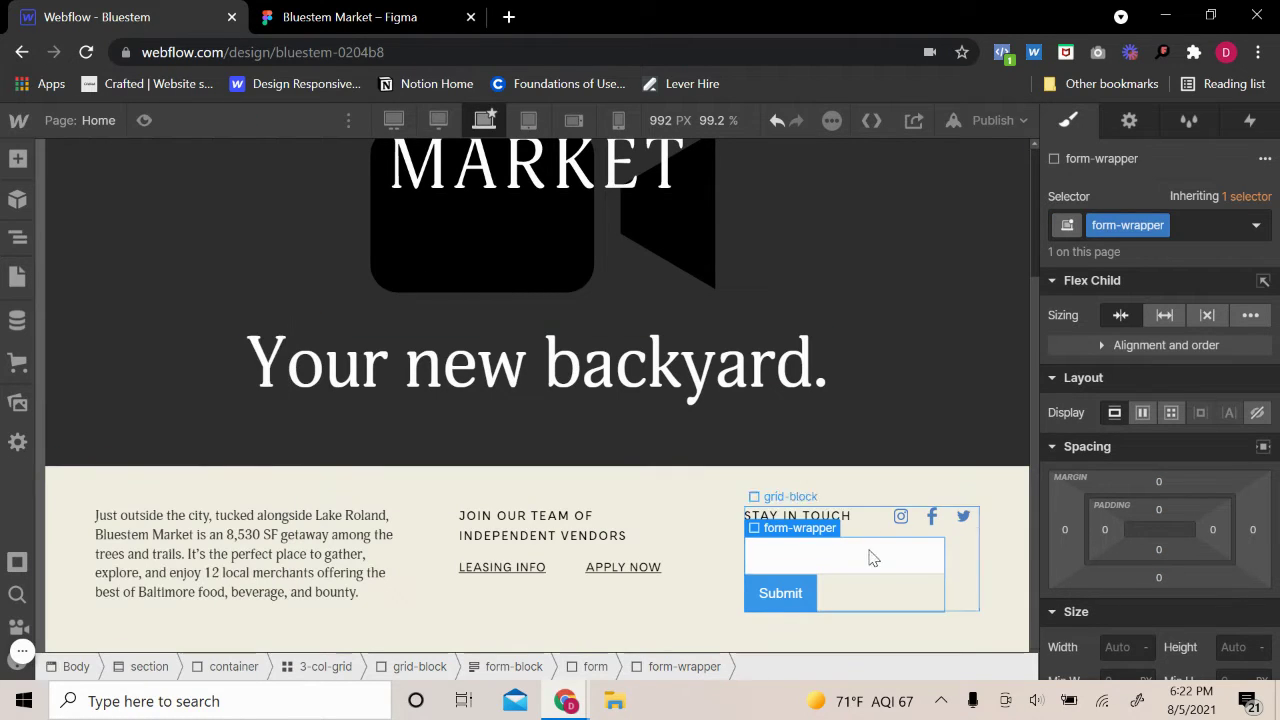
left_click(1143, 413)
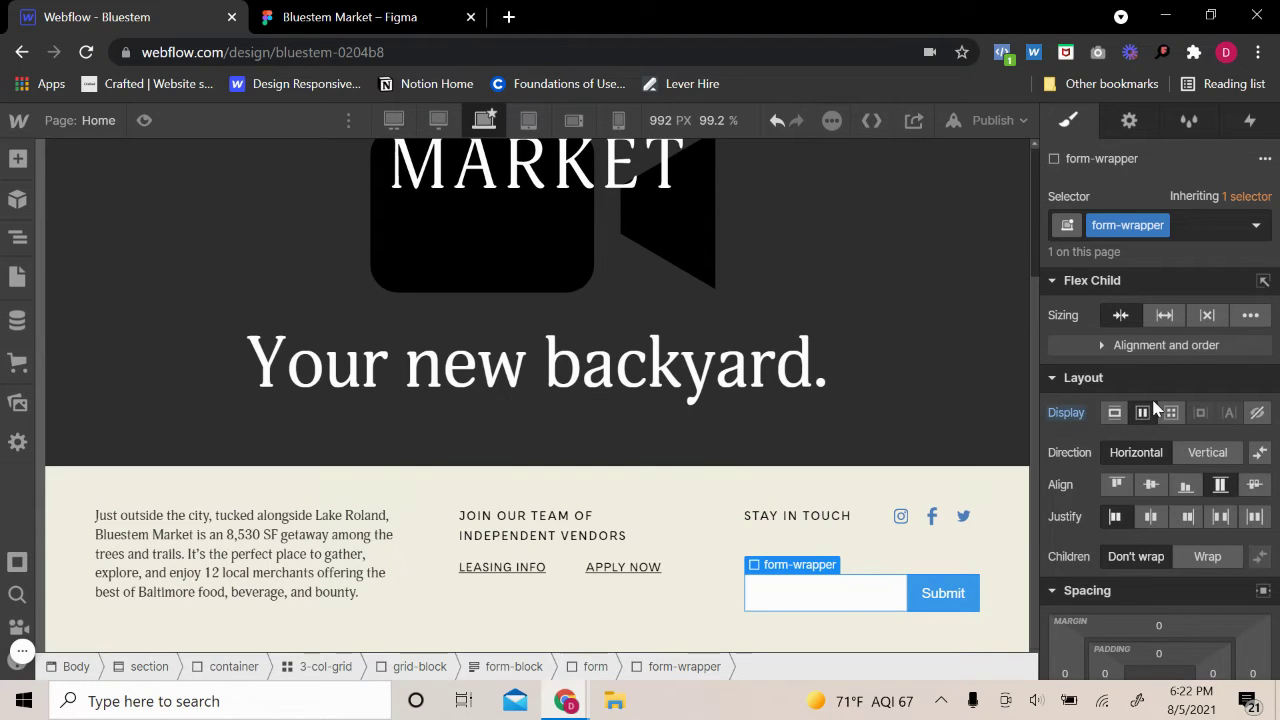
left_click(986, 568)
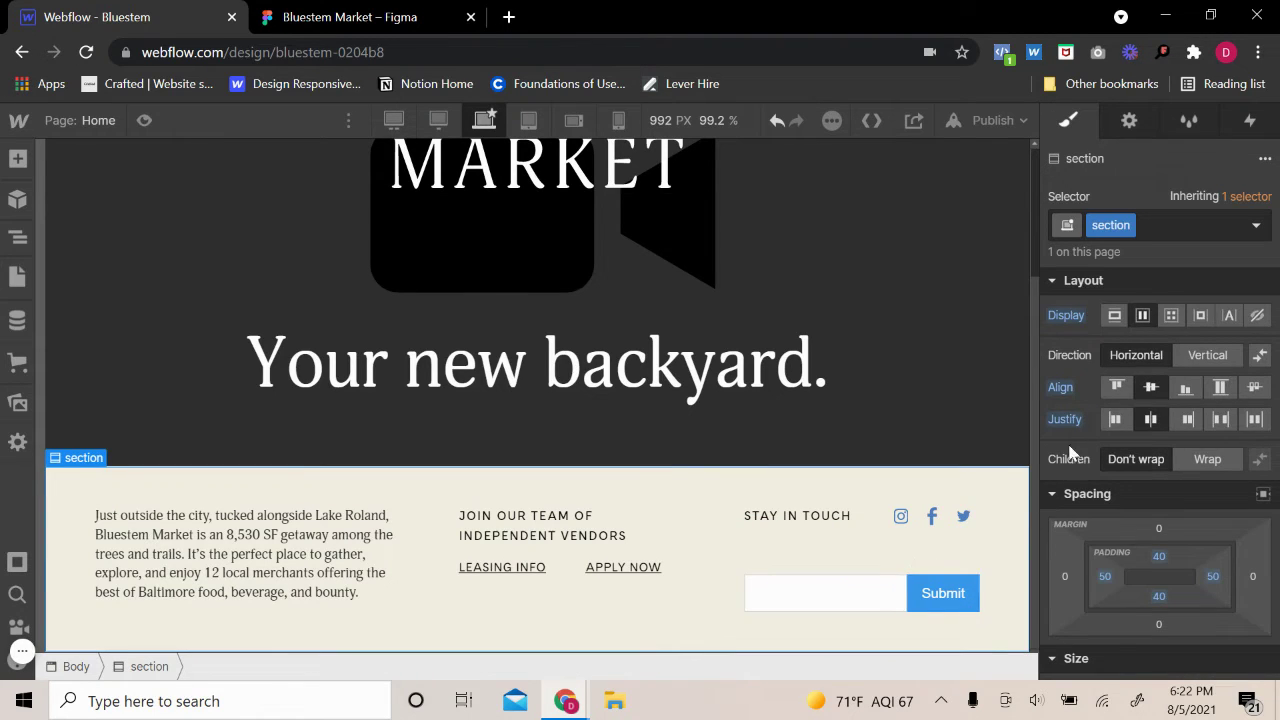
Step: Set the Submit button's background colour and typography colour both to transparent
left_click(959, 596)
scroll(1170, 538, "down", 10)
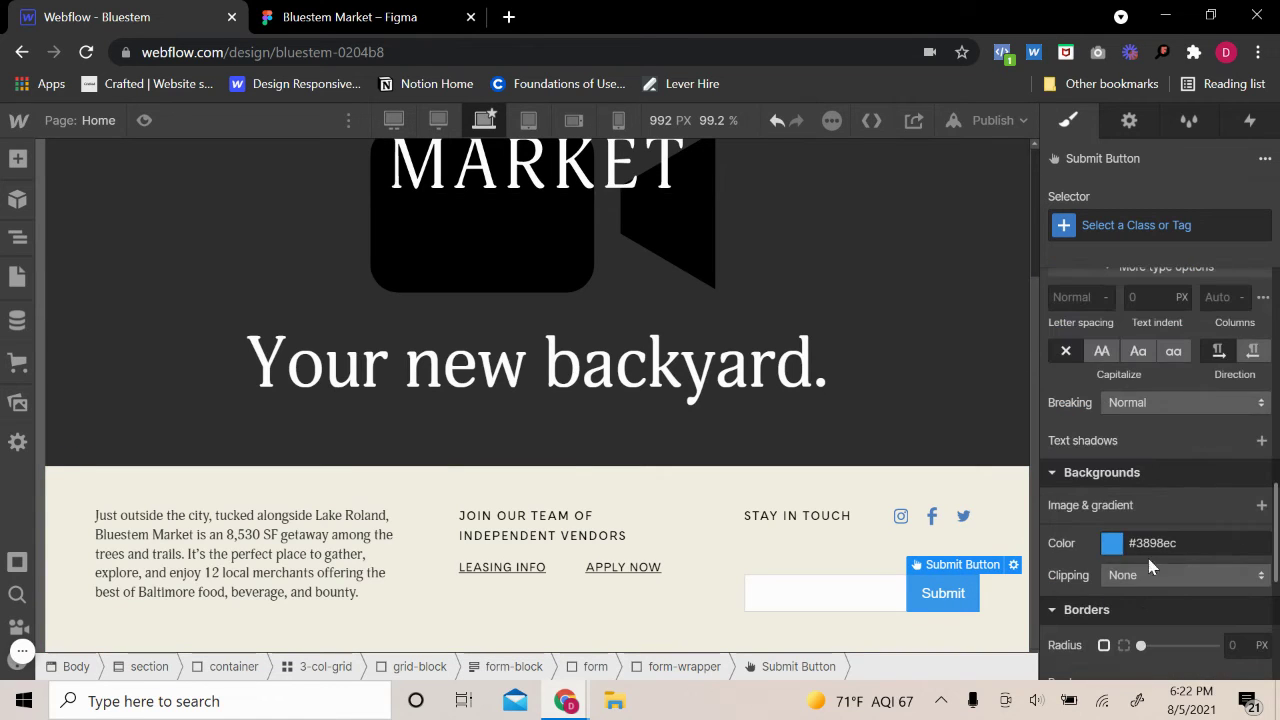
left_click(1112, 543)
left_click(1062, 508)
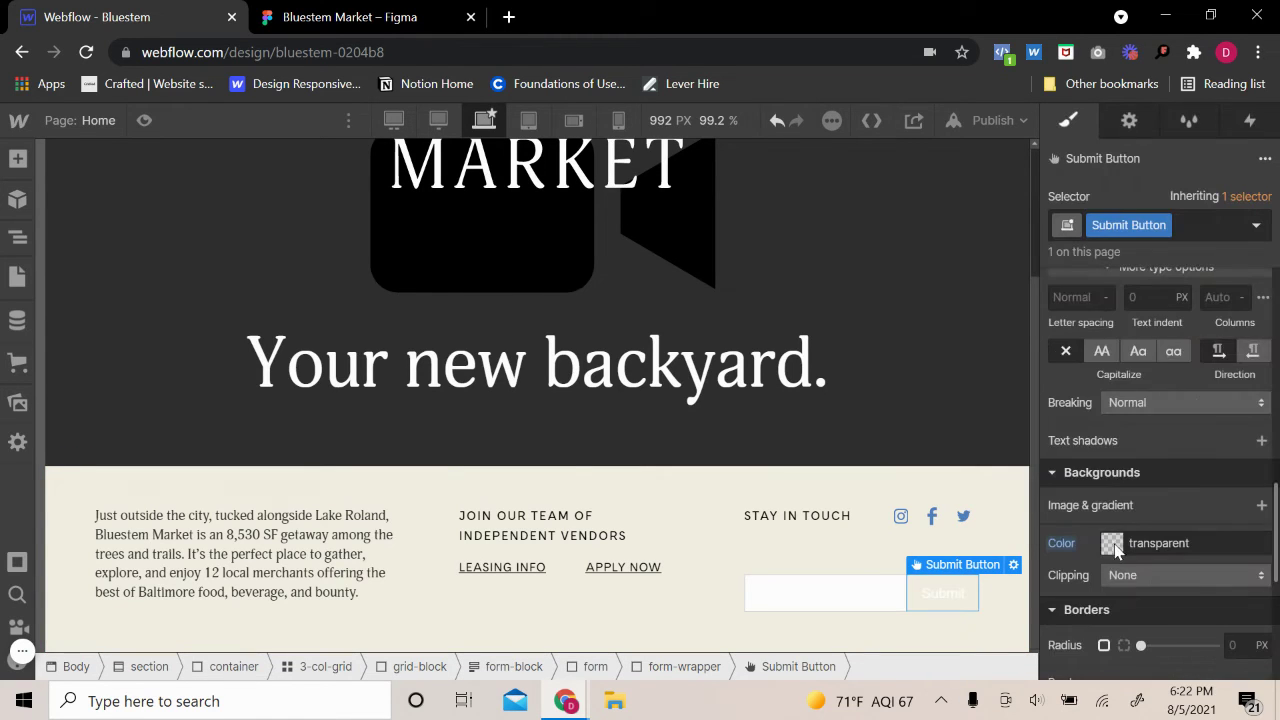
scroll(1103, 400, "up", 3)
left_click(1130, 452)
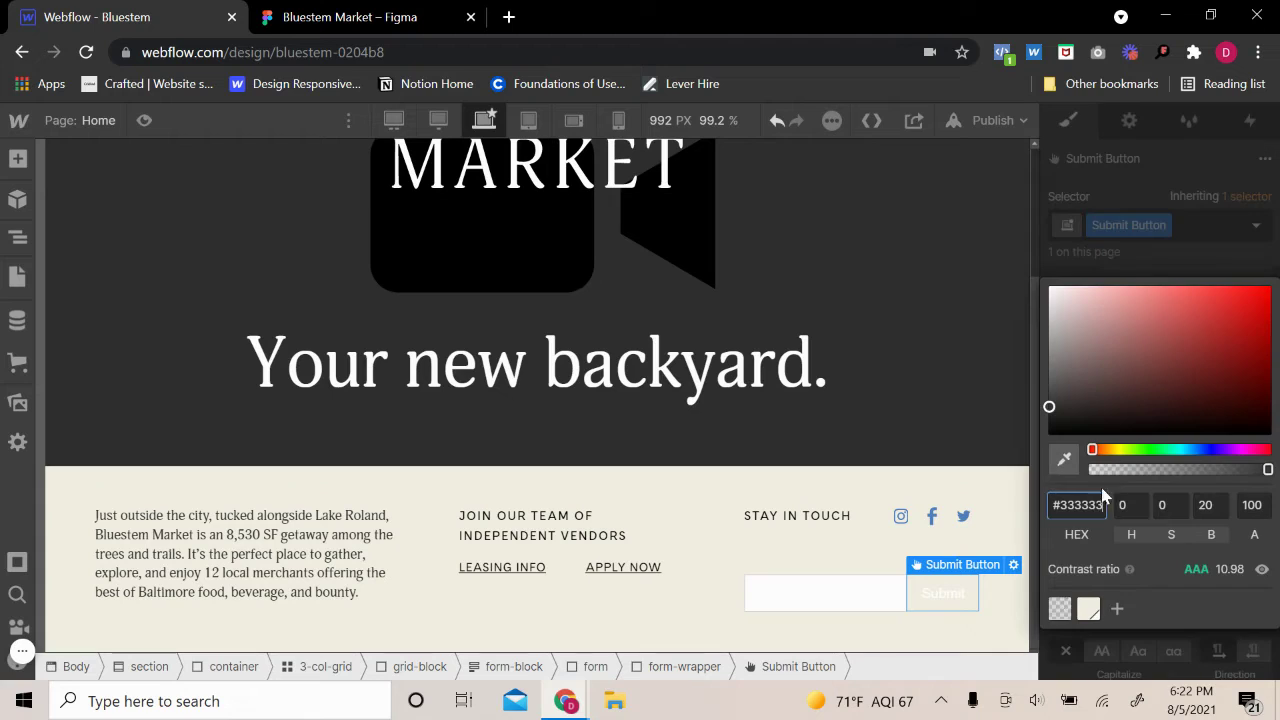
left_click(1059, 608)
left_click(1210, 209)
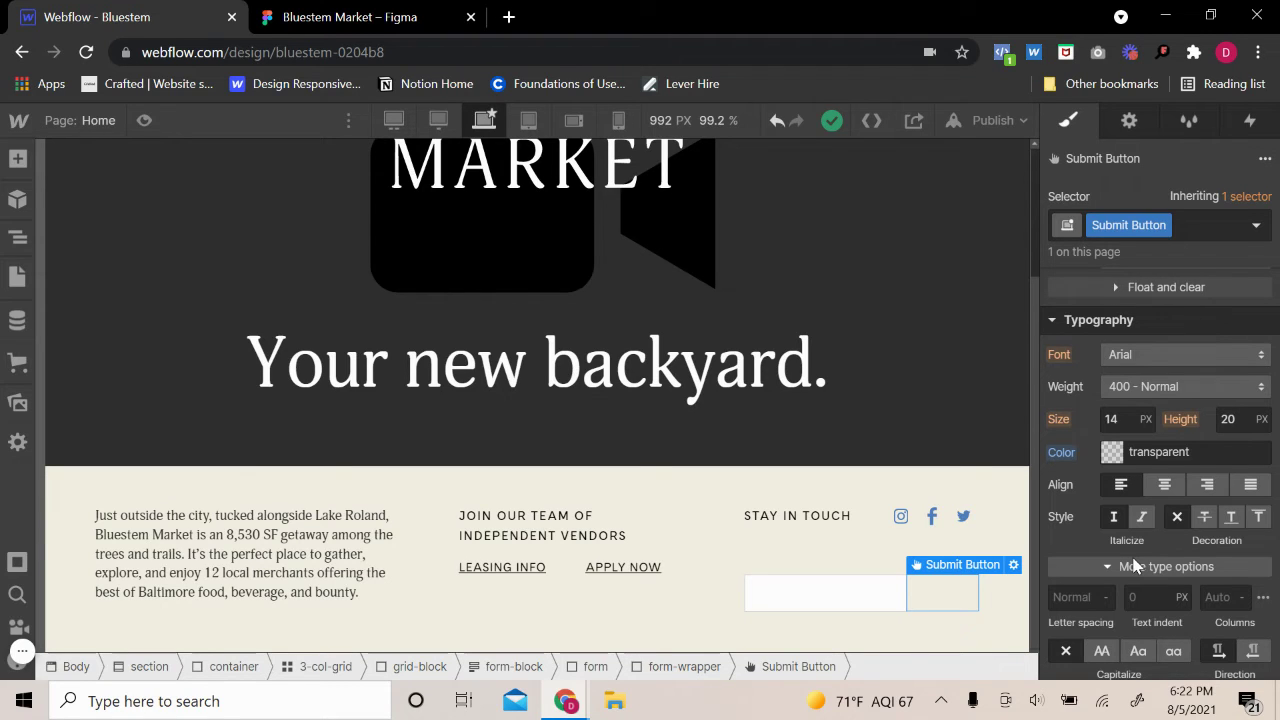
scroll(1130, 520, "down", 8)
scroll(1120, 400, "up", 2)
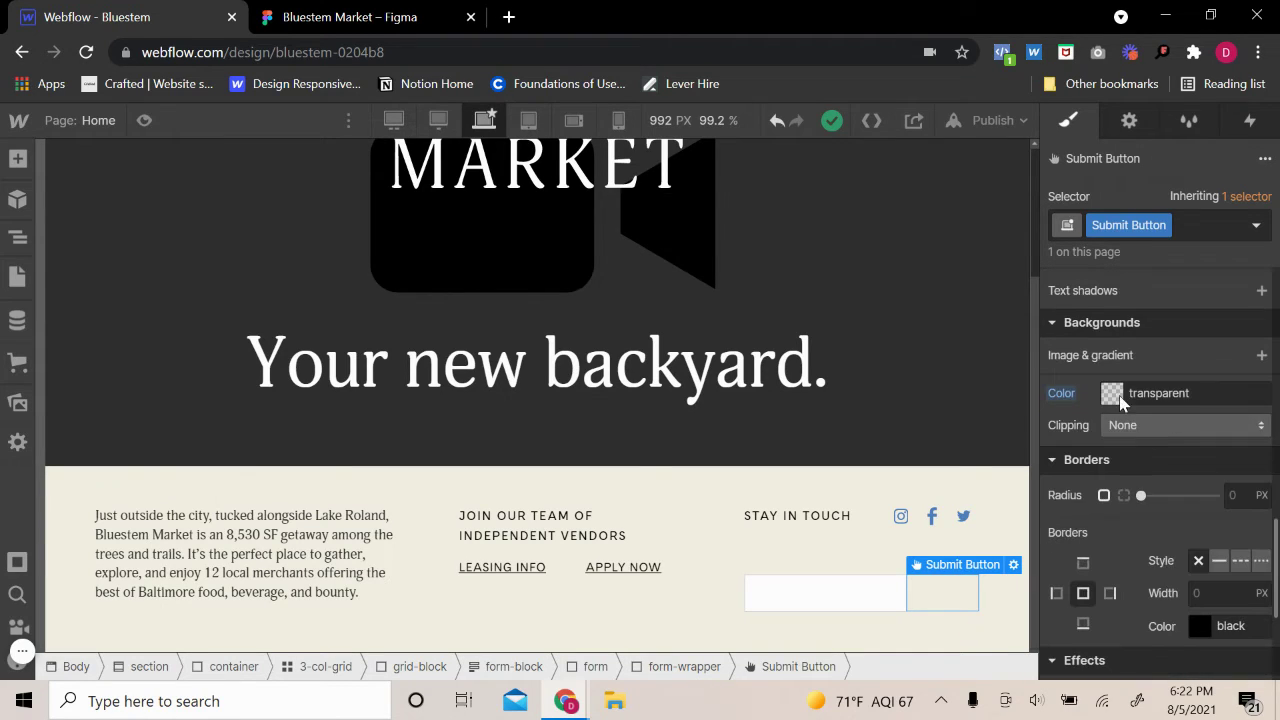
Step: Give the Submit button a submit-icon.svg background image sized Cover, centred, with no tiling
left_click(1262, 355)
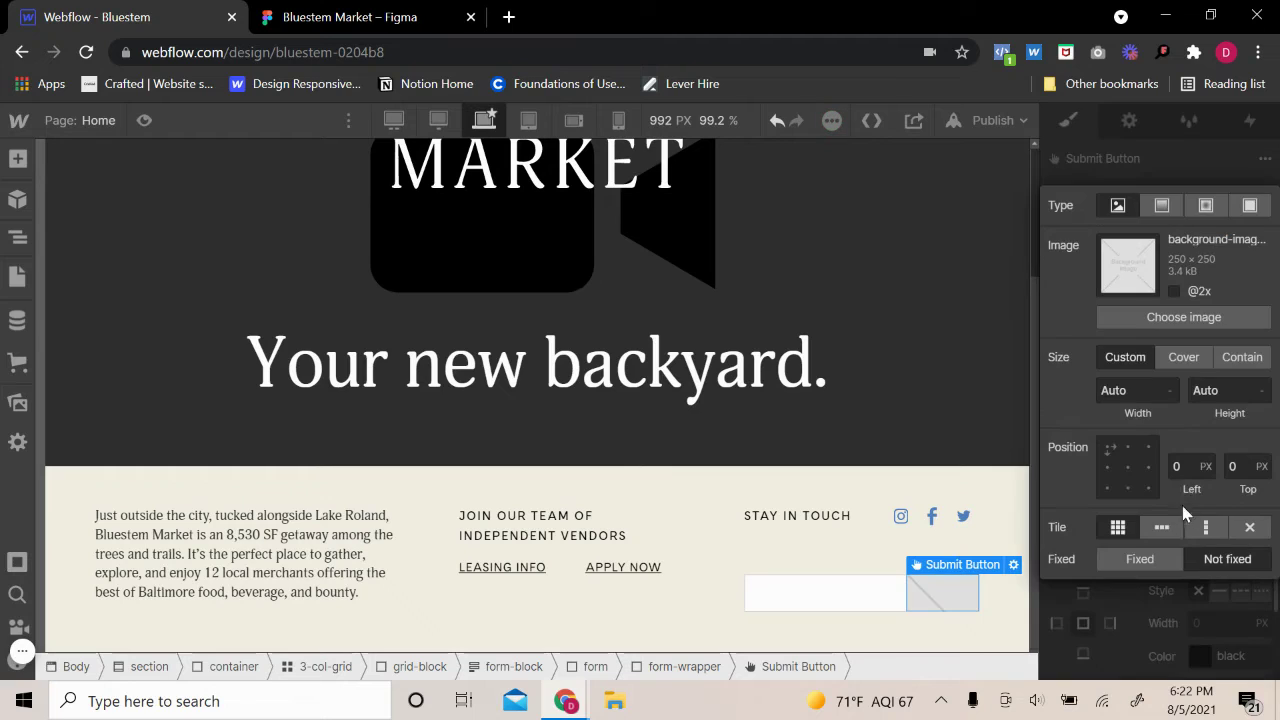
left_click(1180, 358)
left_click(1128, 466)
left_click(1249, 527)
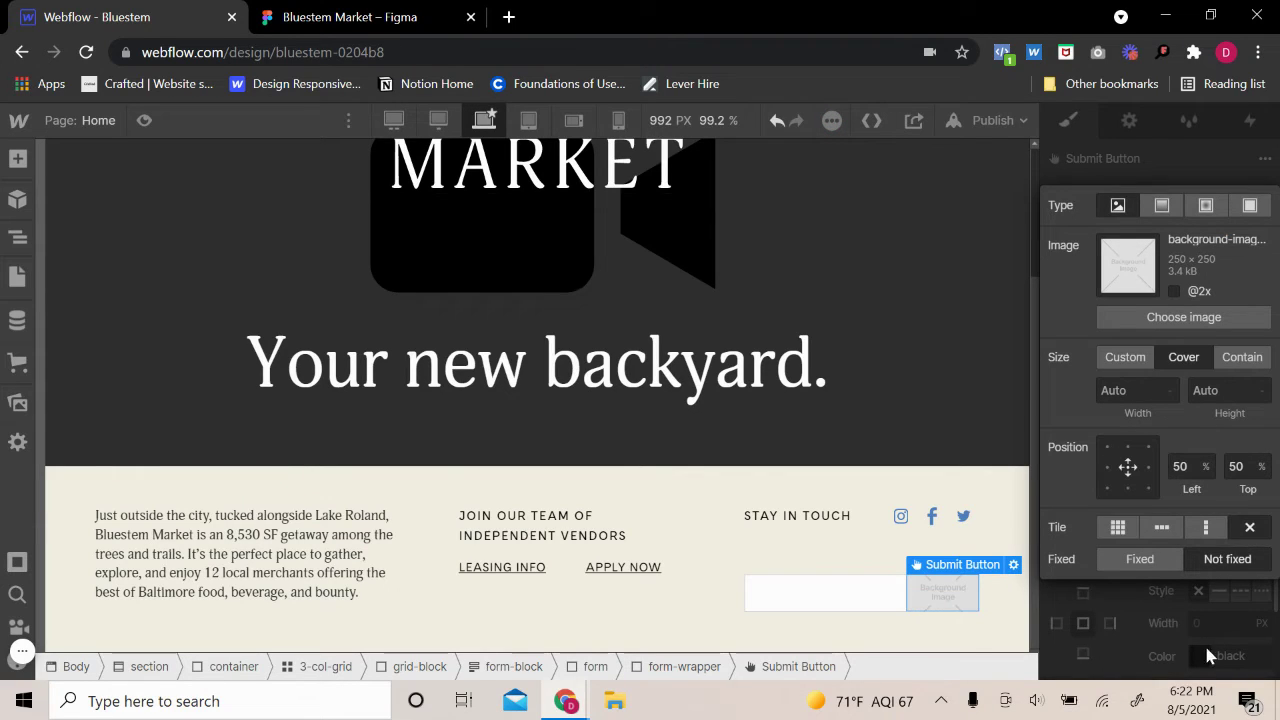
left_click(1161, 318)
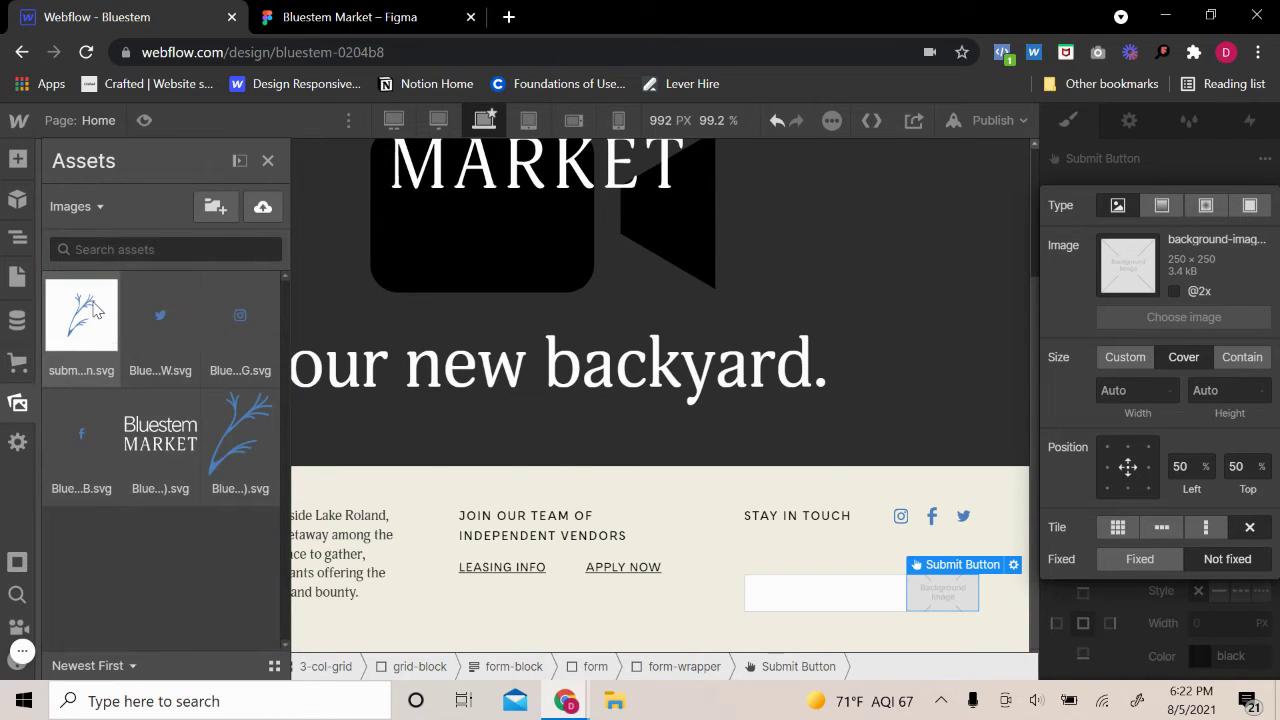
left_click(97, 311)
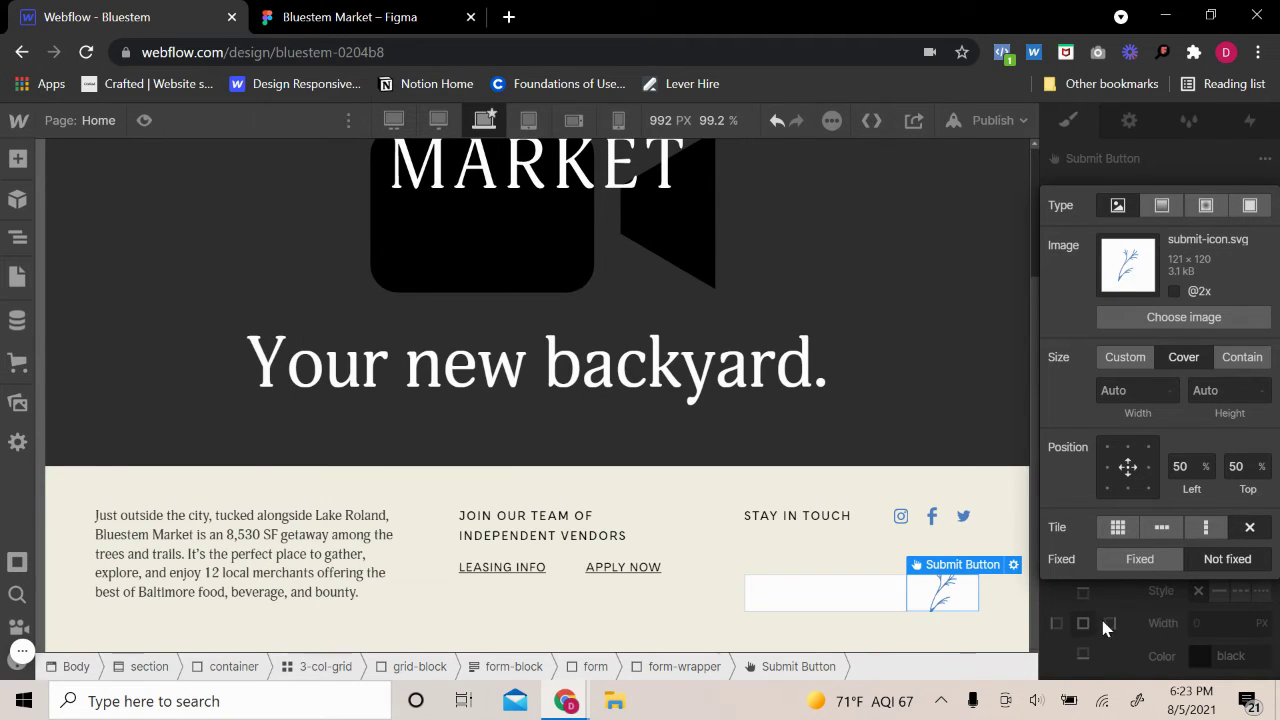
left_click(1192, 640)
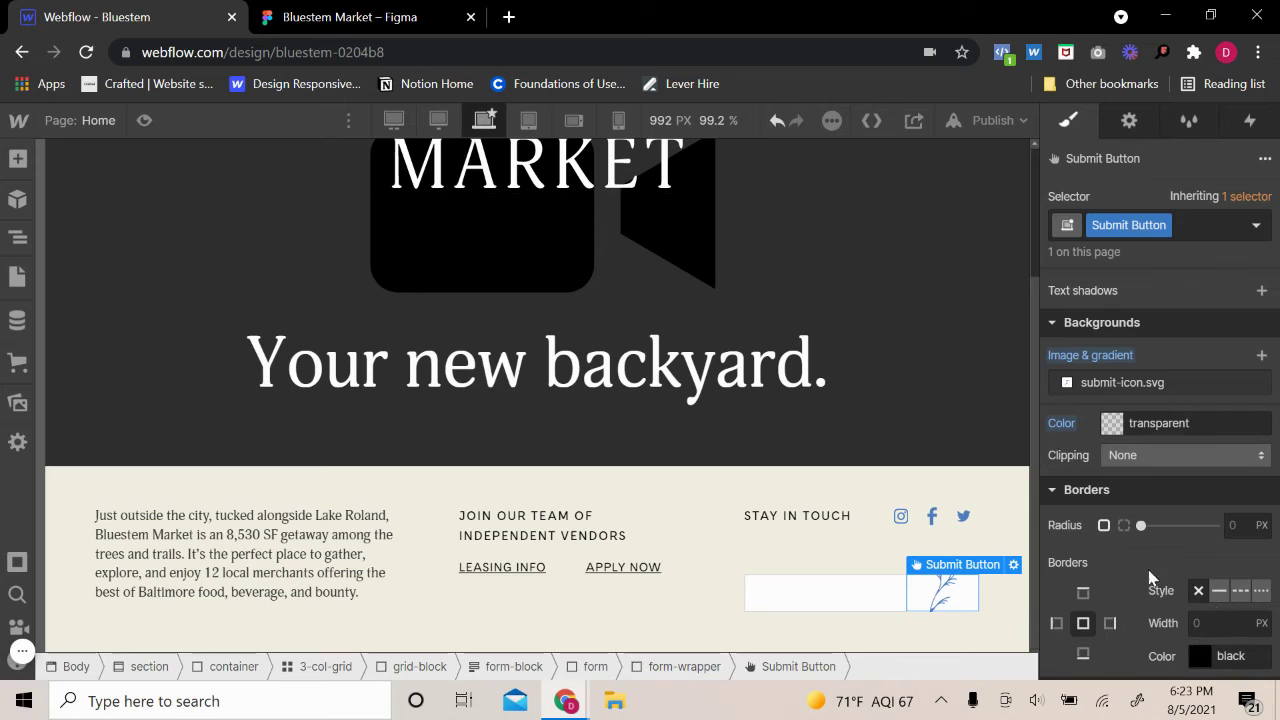
scroll(1140, 560, "up", 5)
scroll(1140, 561, "down", 2)
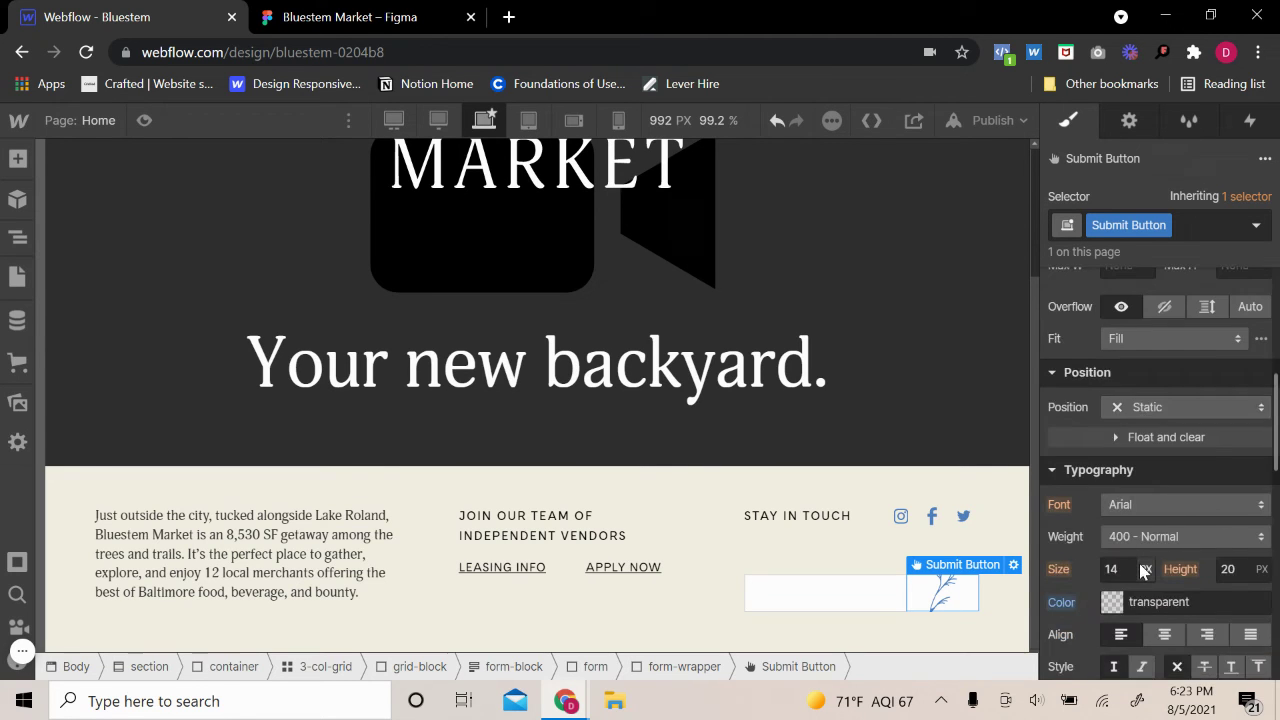
scroll(1140, 540, "up", 3)
Step: Set the Submit button's width to 4vw
left_click(1121, 497)
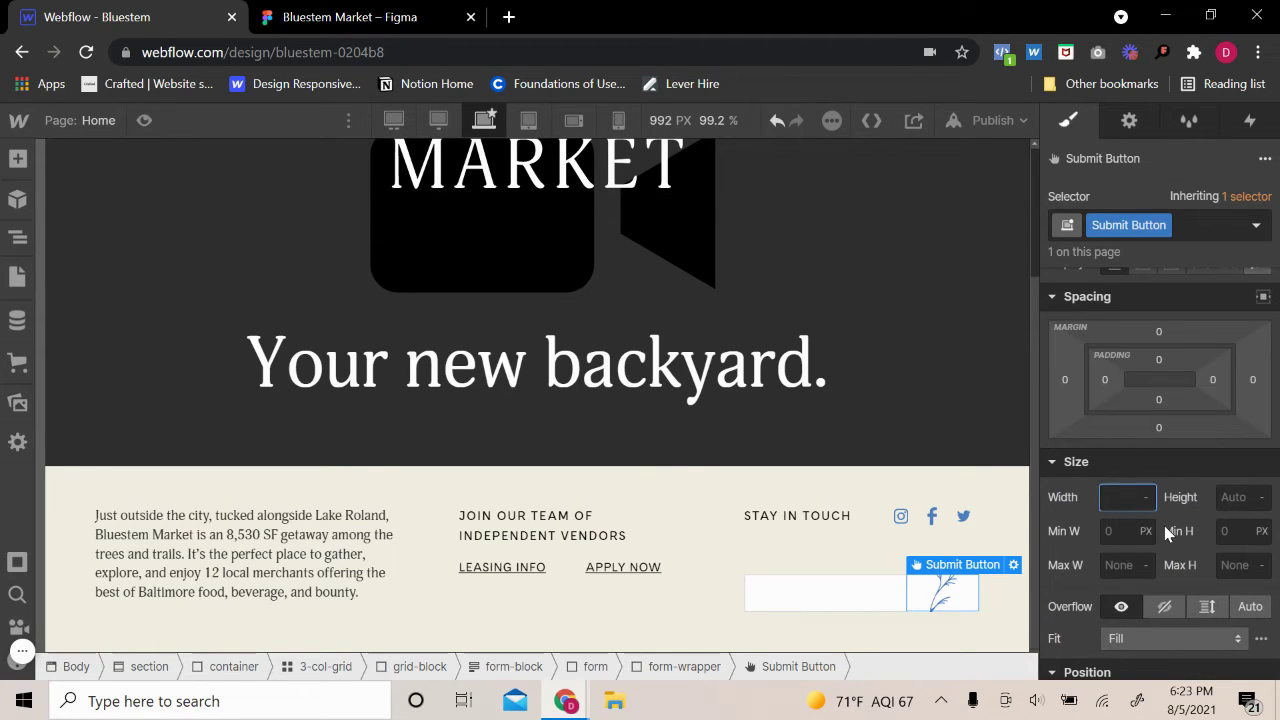
type("4vw")
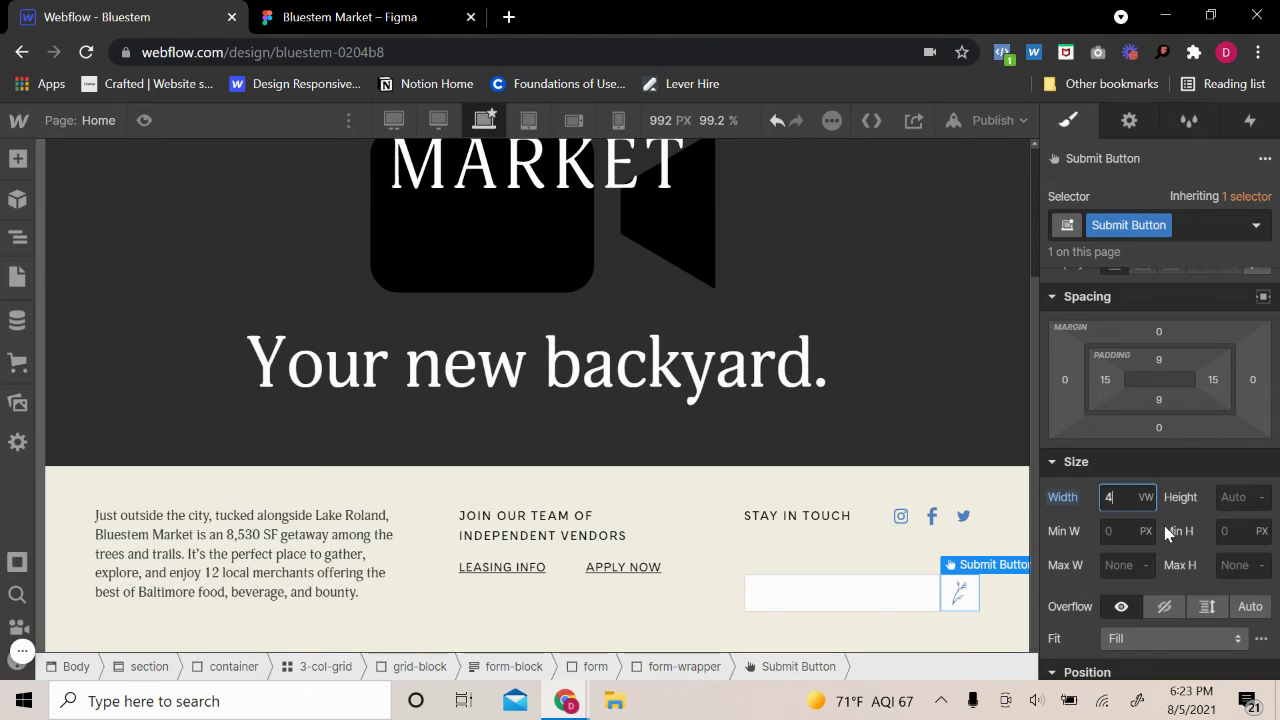
scroll(1100, 520, "down", 6)
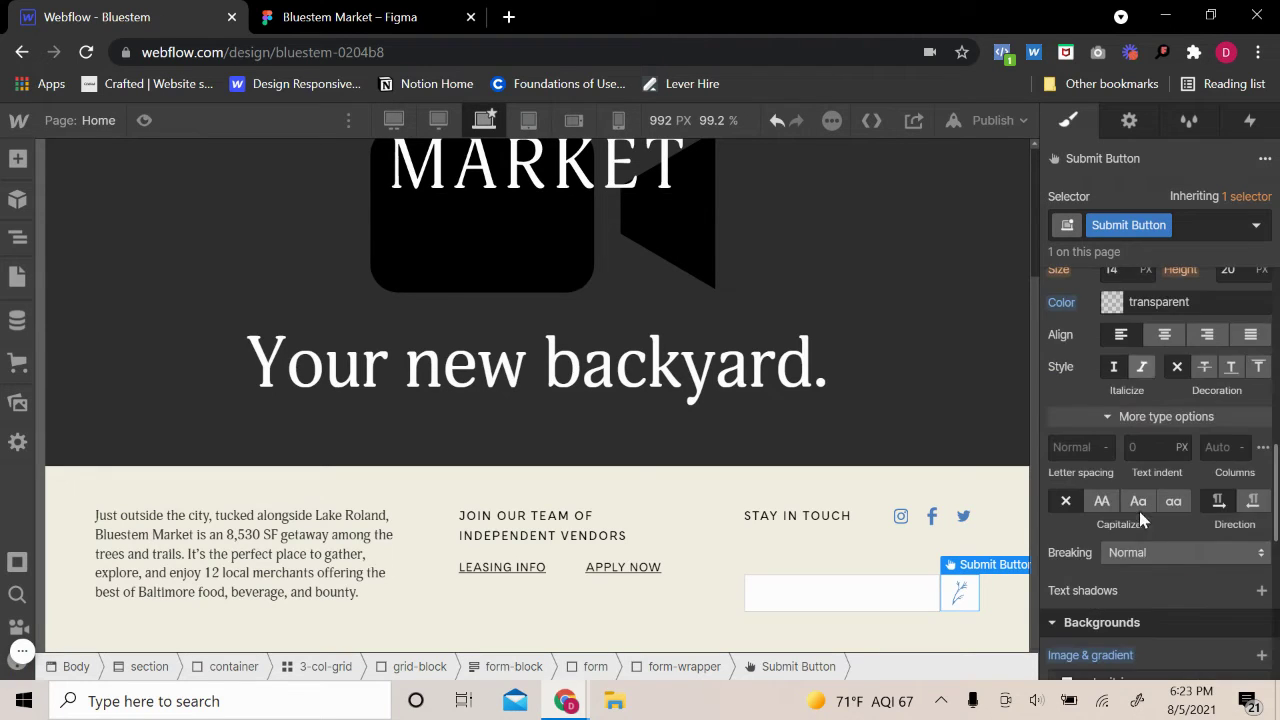
scroll(1139, 511, "up", 2)
scroll(1140, 560, "down", 3)
Step: Switch the leaf background image size to Contain and check the result in Preview
left_click(1128, 536)
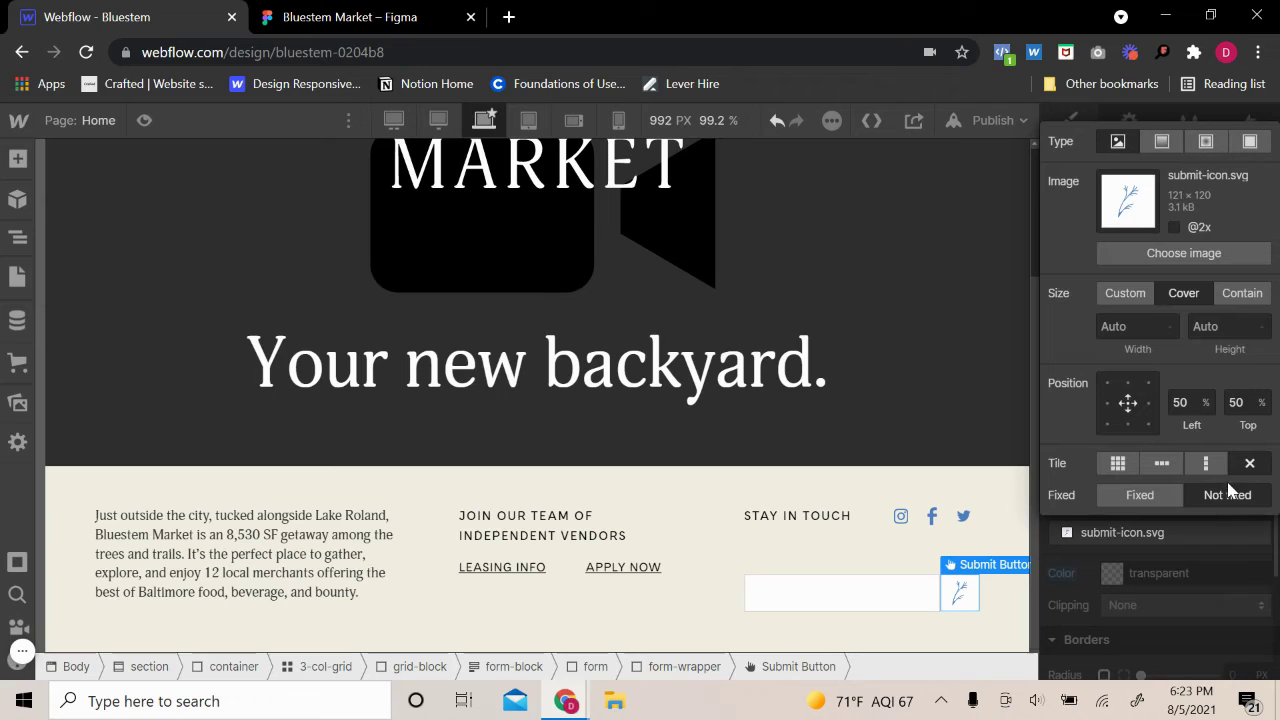
left_click(1230, 293)
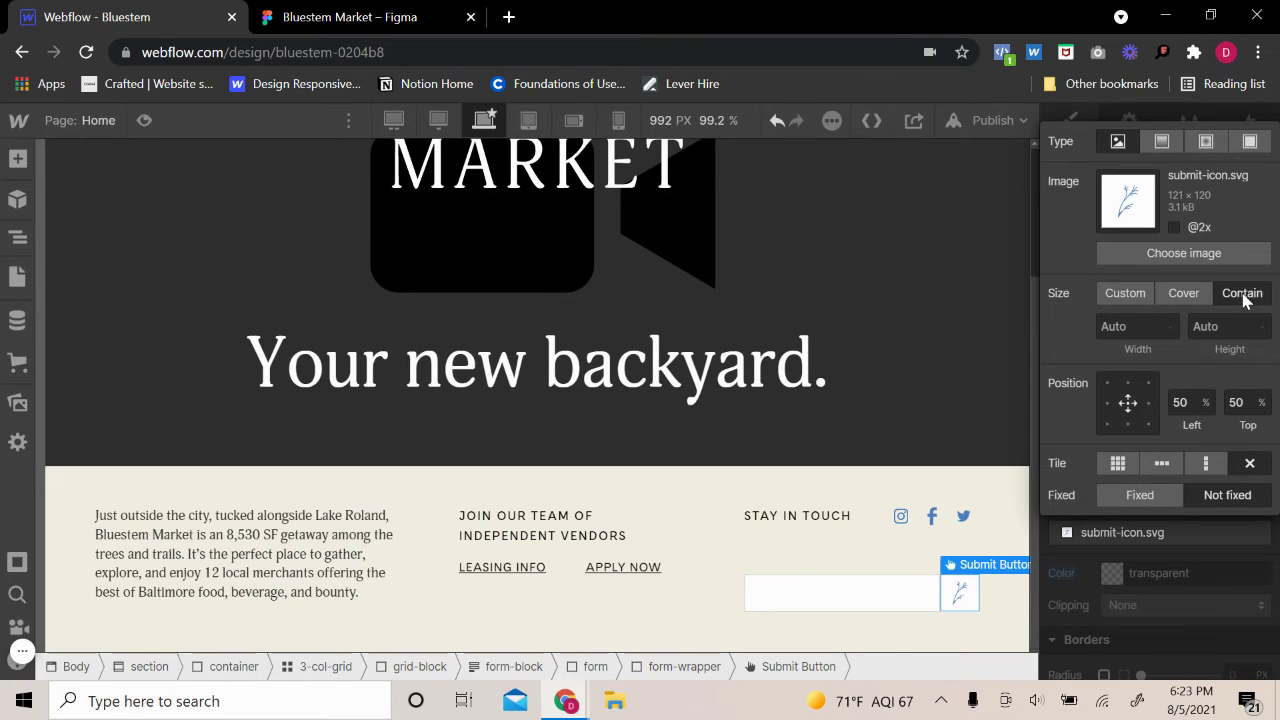
left_click(1196, 561)
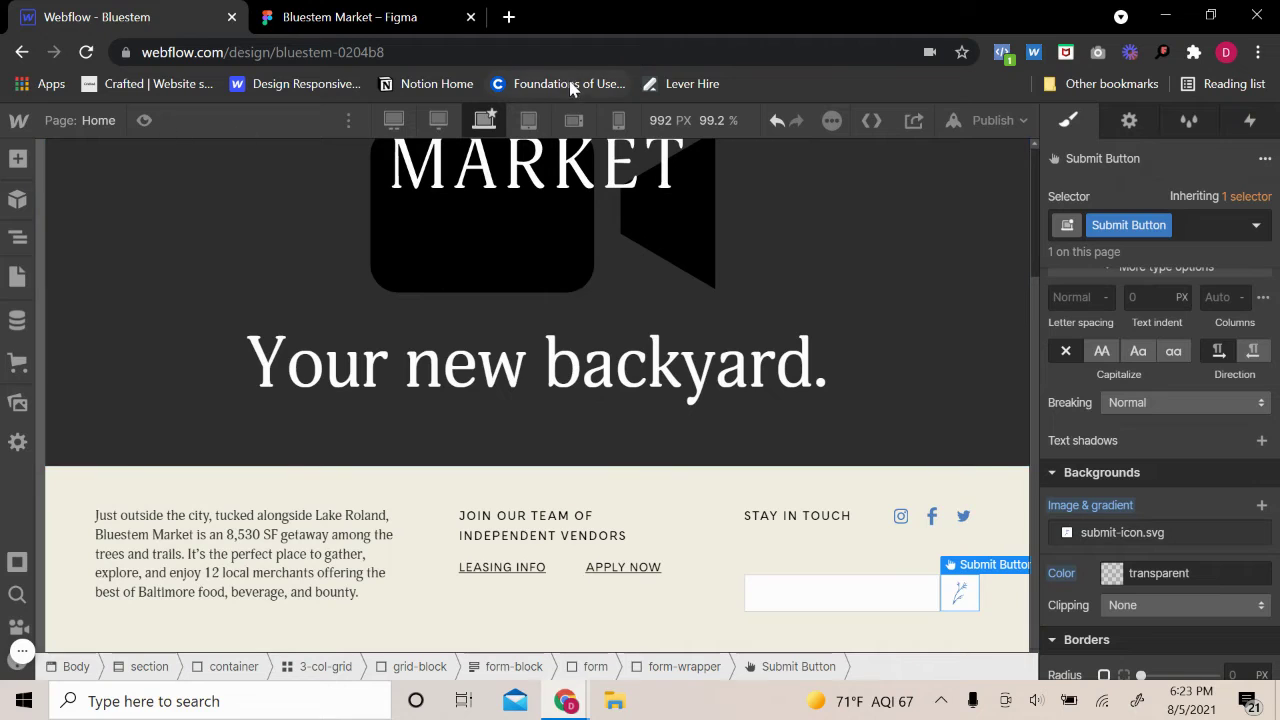
left_click(146, 121)
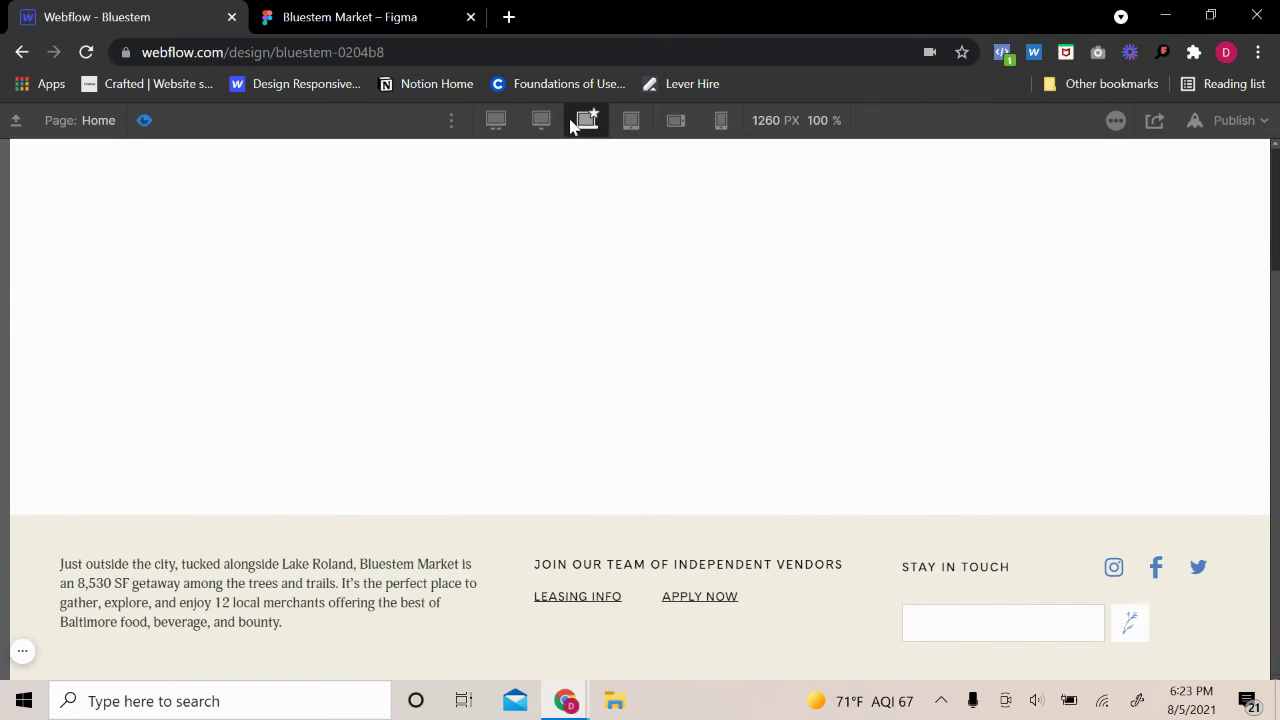
left_click(145, 121)
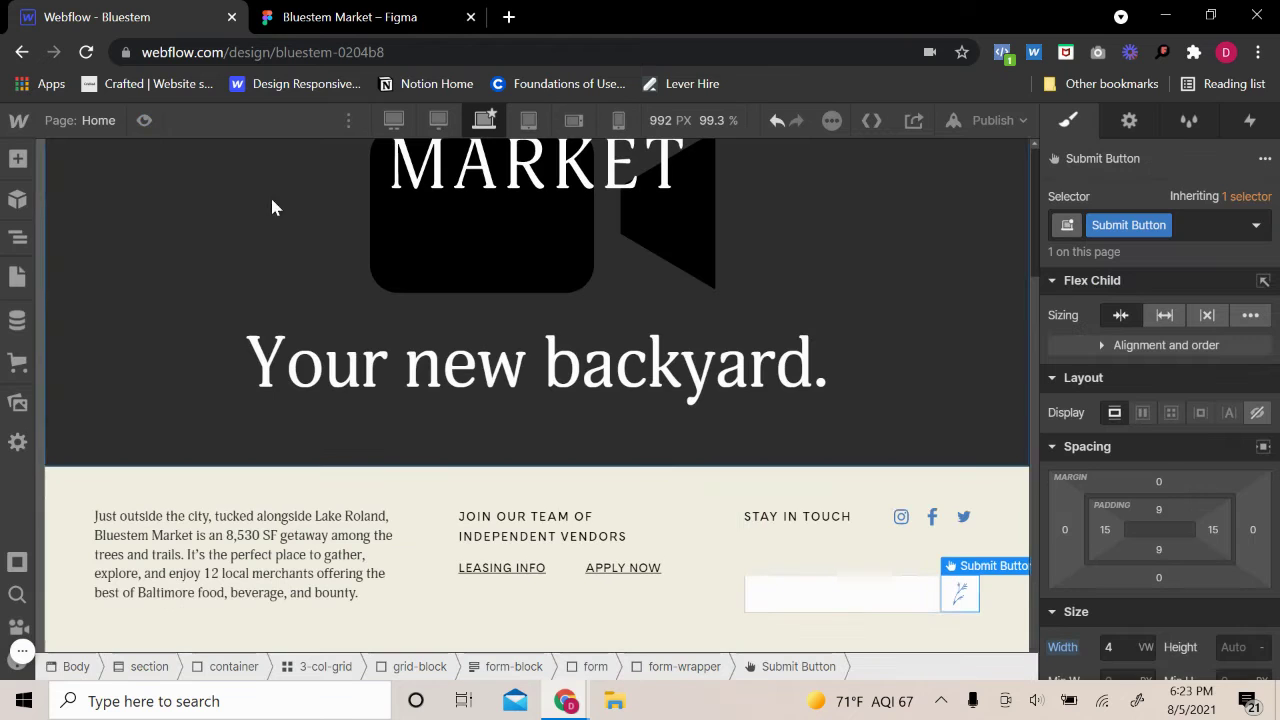
Step: Switch the leaf image size back to Cover and preview the footer form at 1280 px
scroll(1130, 607, "down", 4)
scroll(1130, 600, "down", 5)
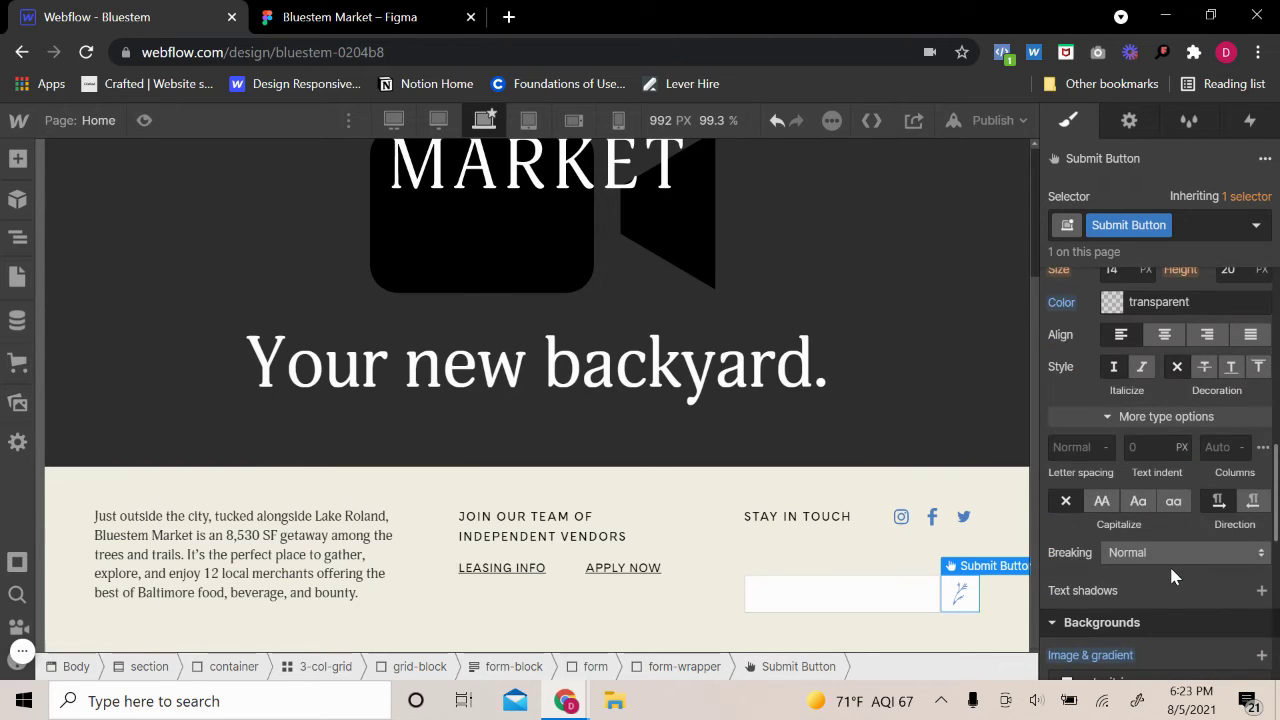
left_click(1125, 532)
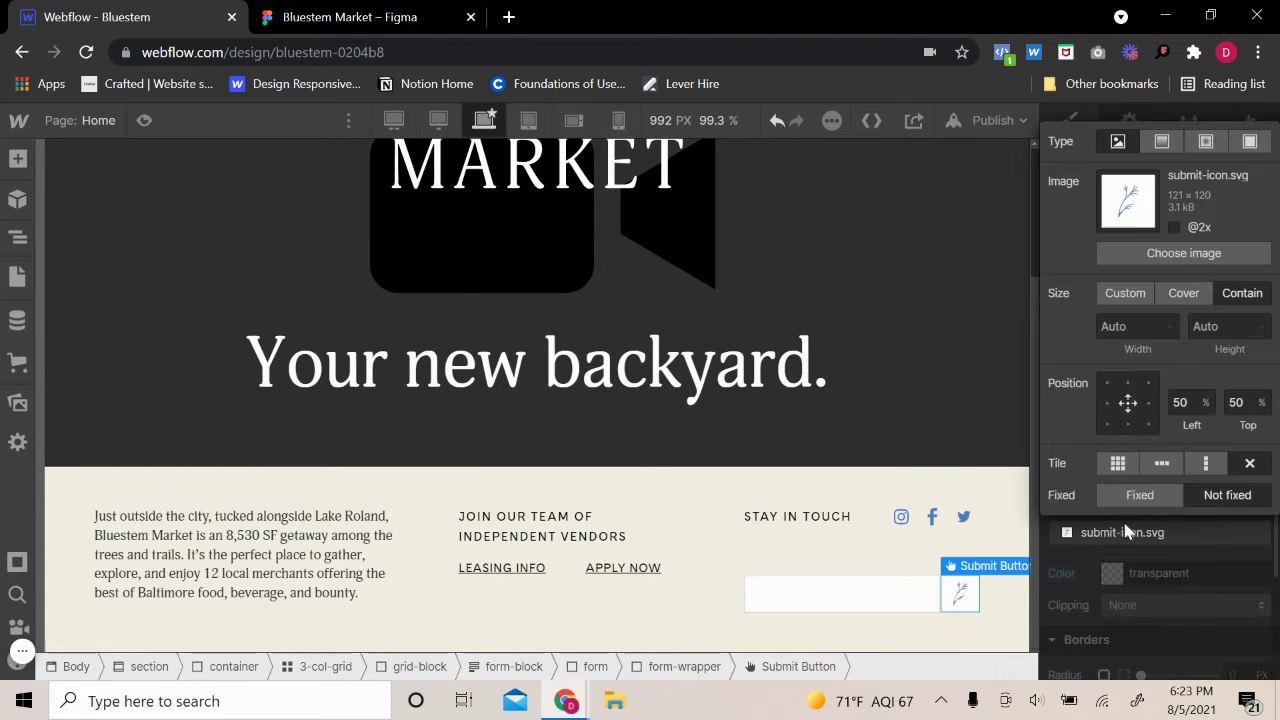
left_click(1180, 294)
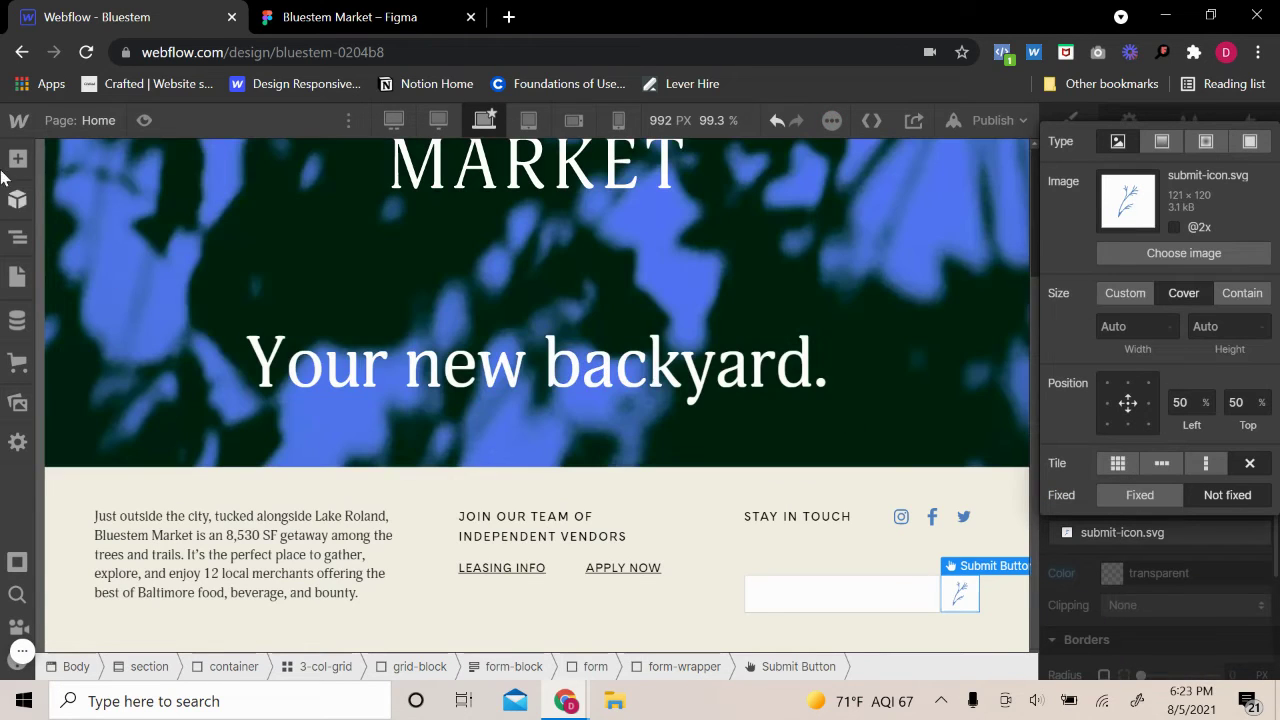
left_click(145, 121)
left_click(585, 121)
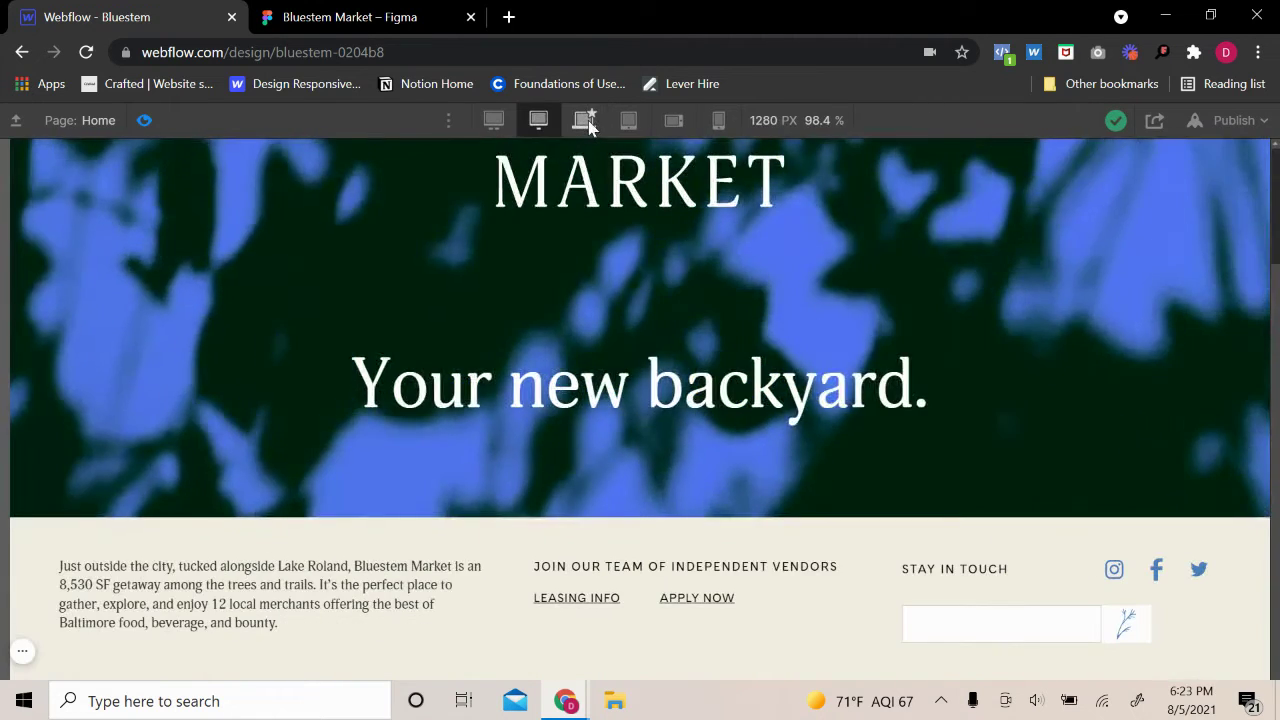
left_click(145, 121)
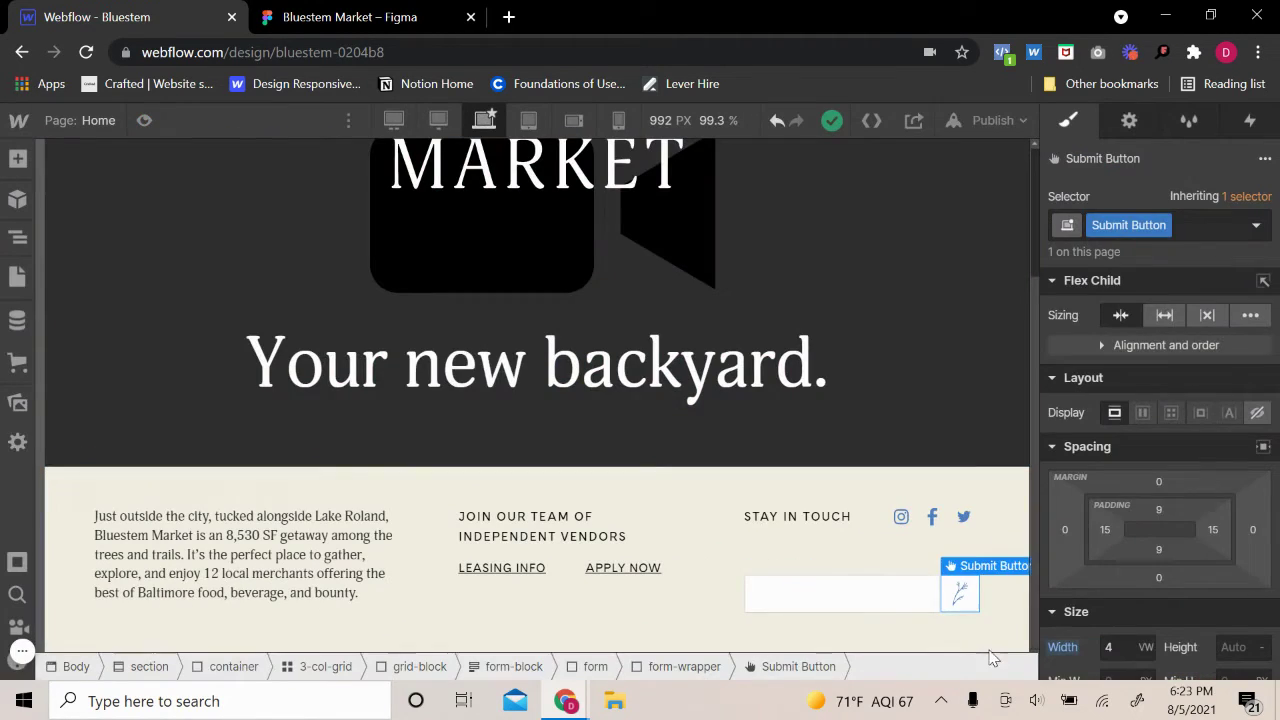
Step: Set the footer email text field's border colour to white
left_click(715, 620)
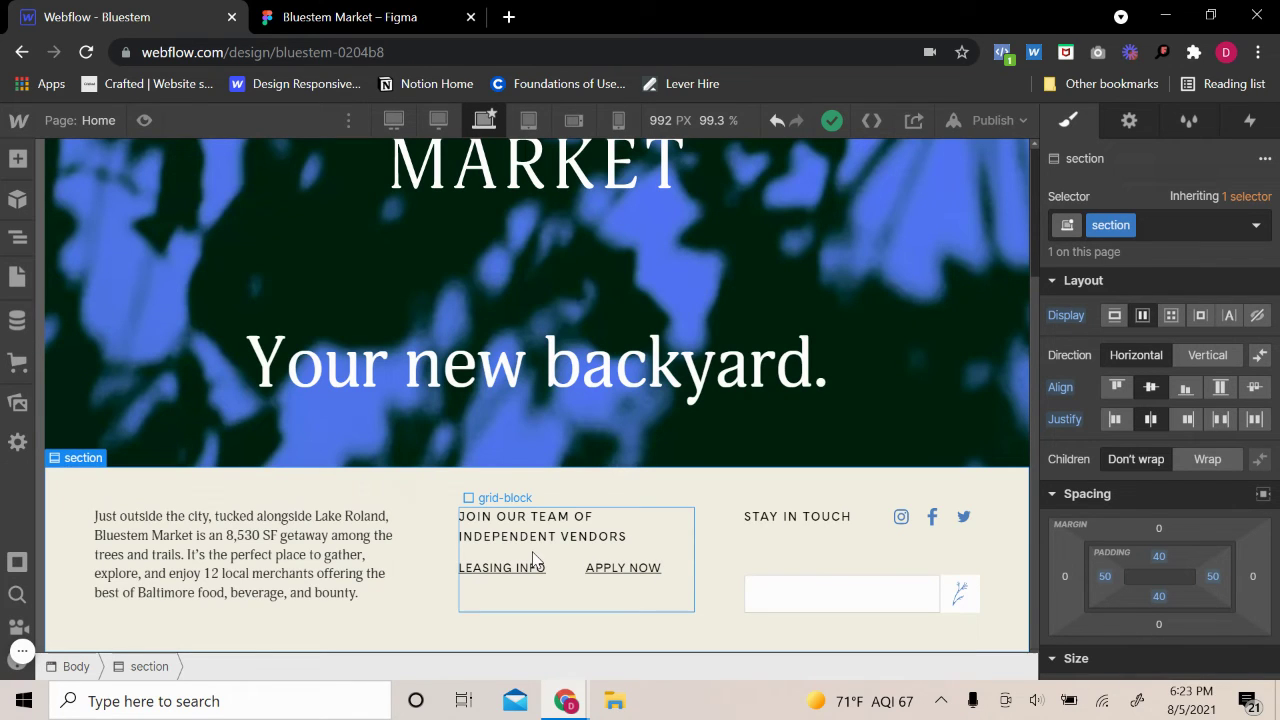
left_click(820, 590)
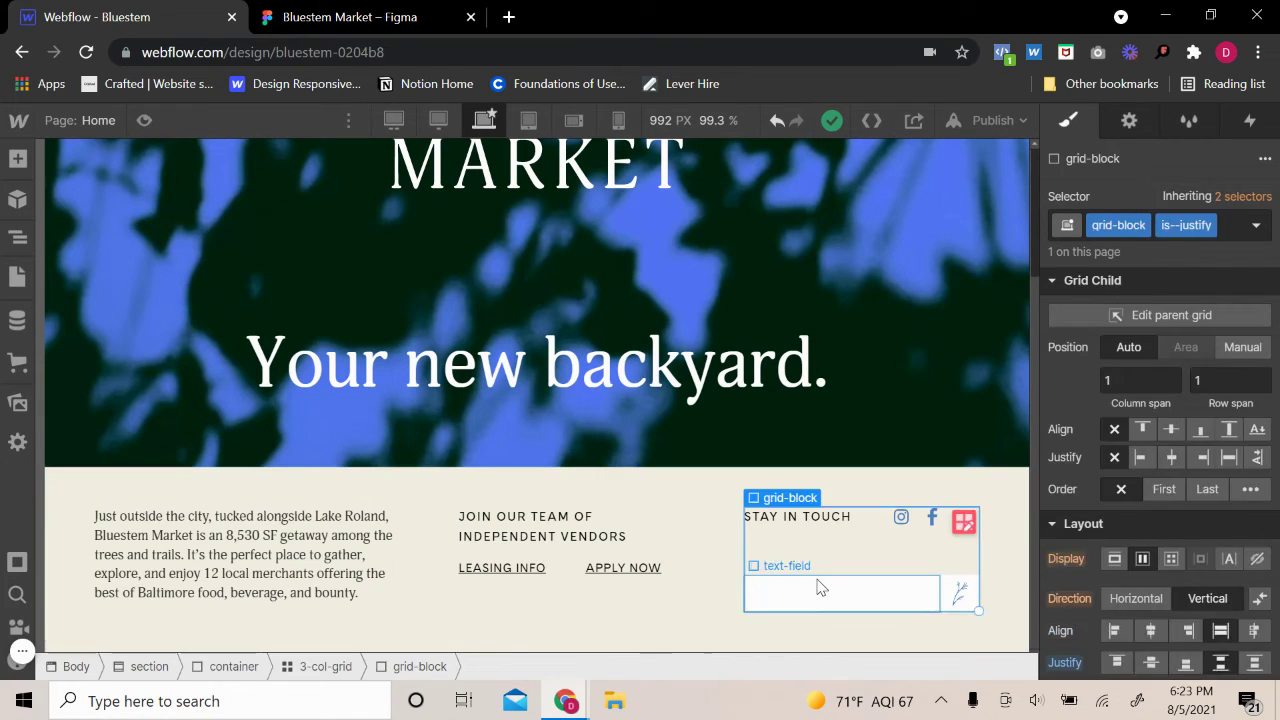
scroll(1137, 537, "down", 10)
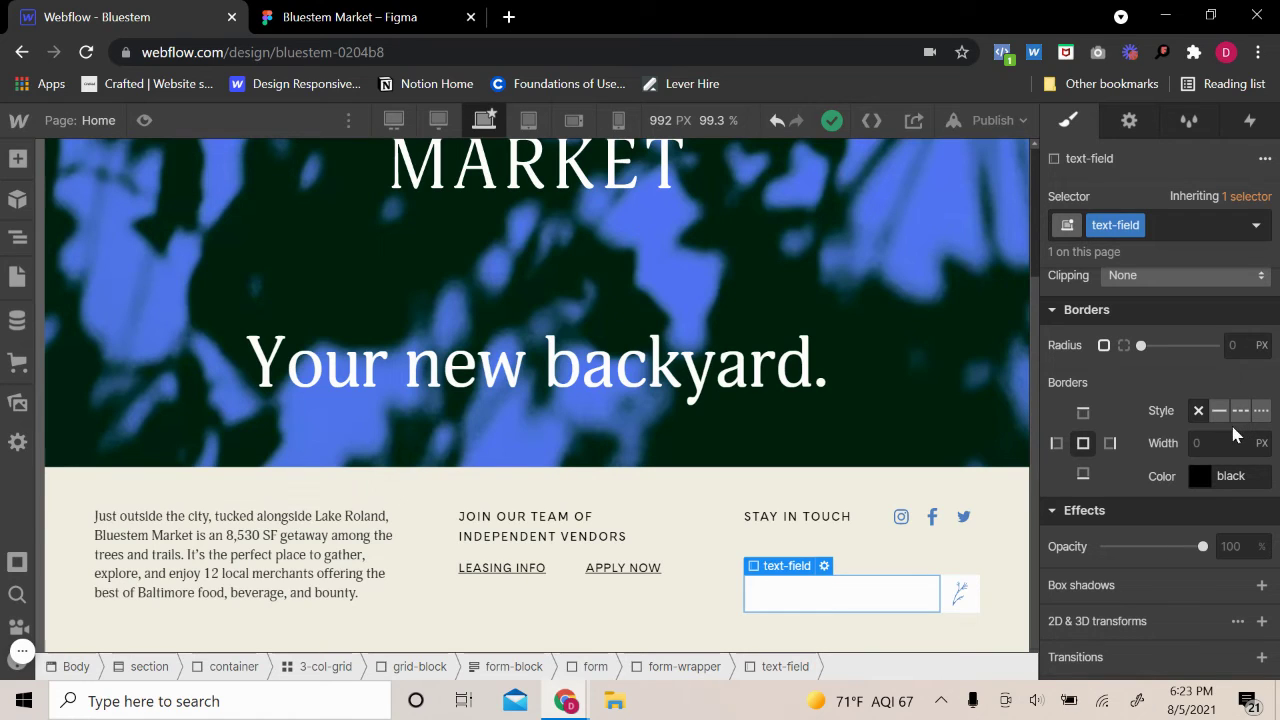
left_click(1197, 474)
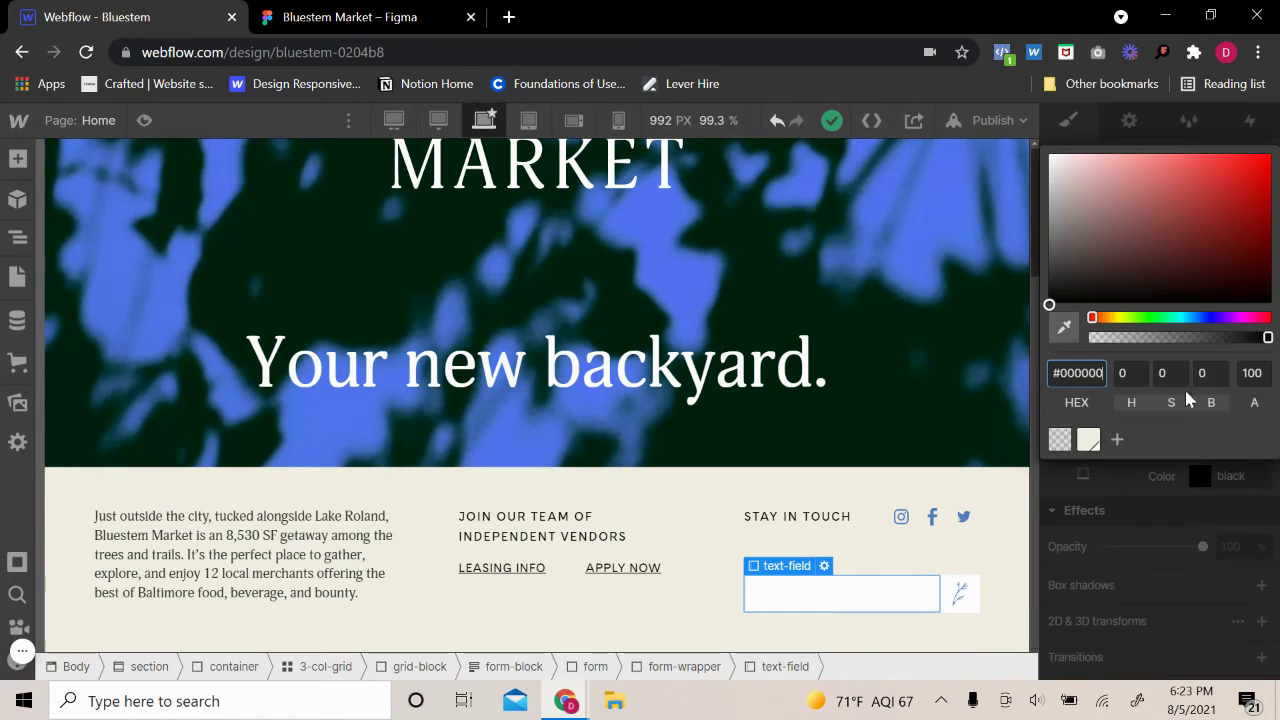
left_click(1167, 293)
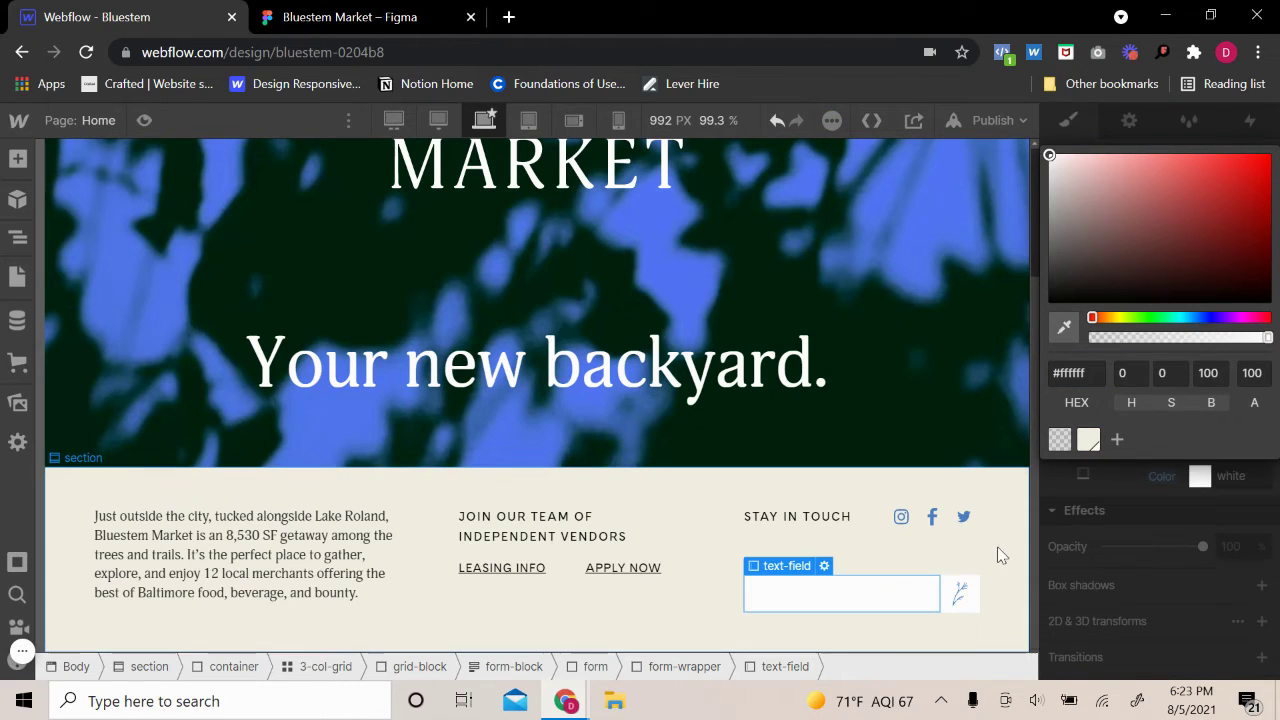
left_click(480, 640)
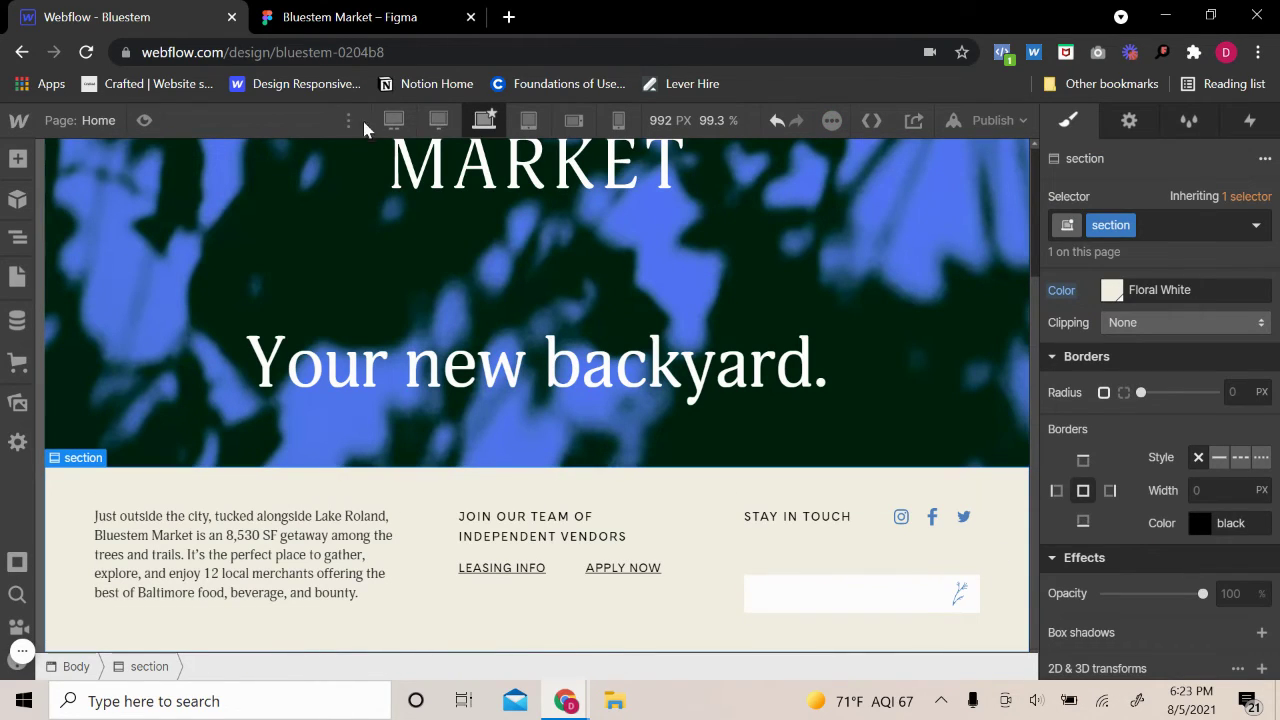
left_click(143, 121)
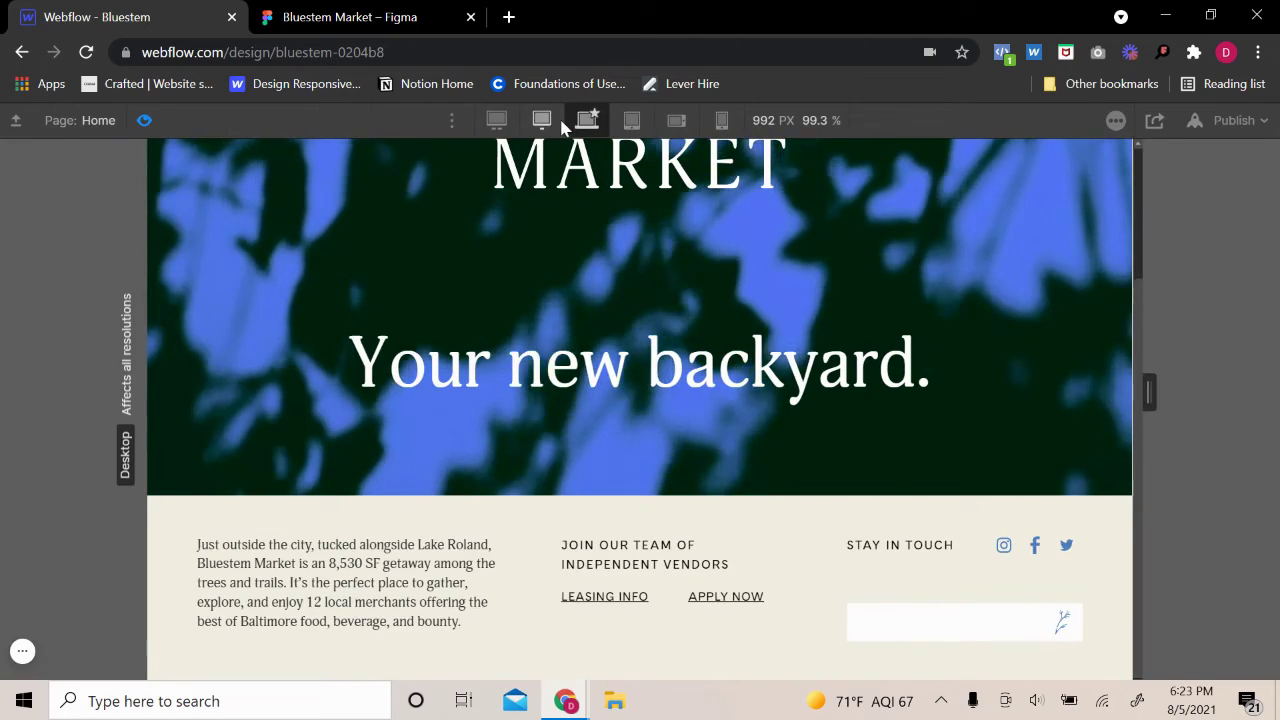
left_click(584, 122)
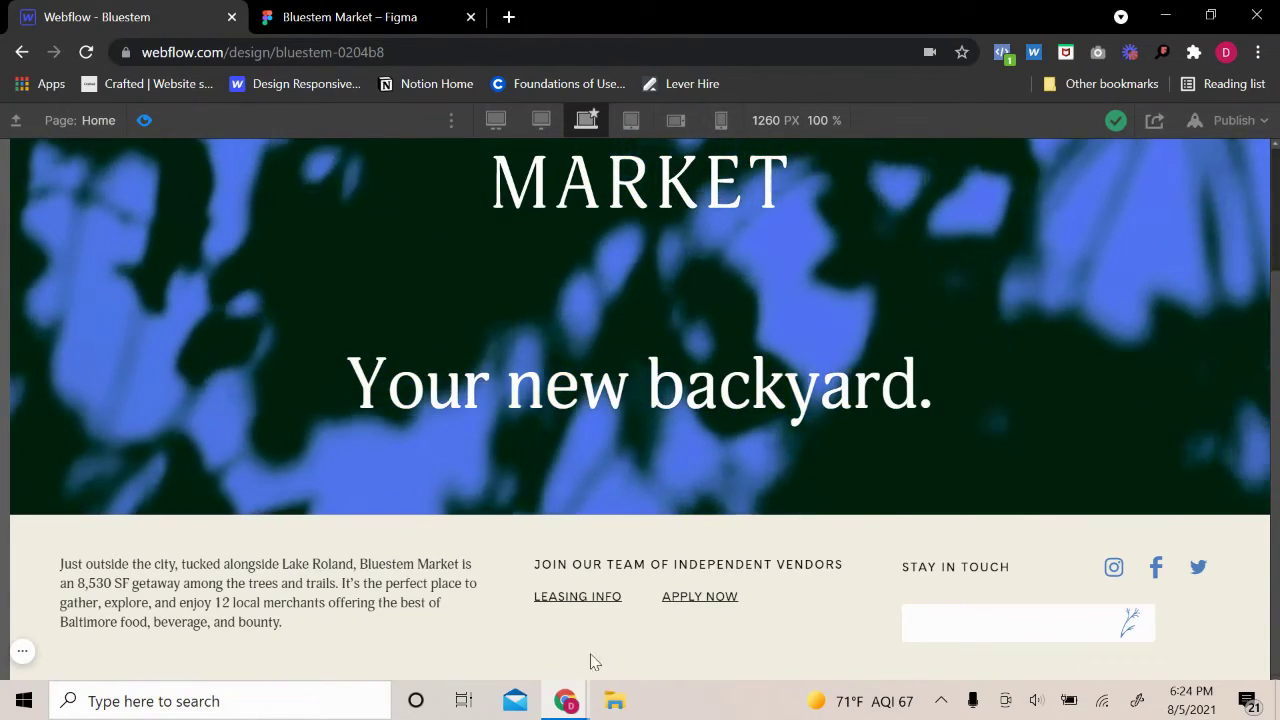
left_click(145, 121)
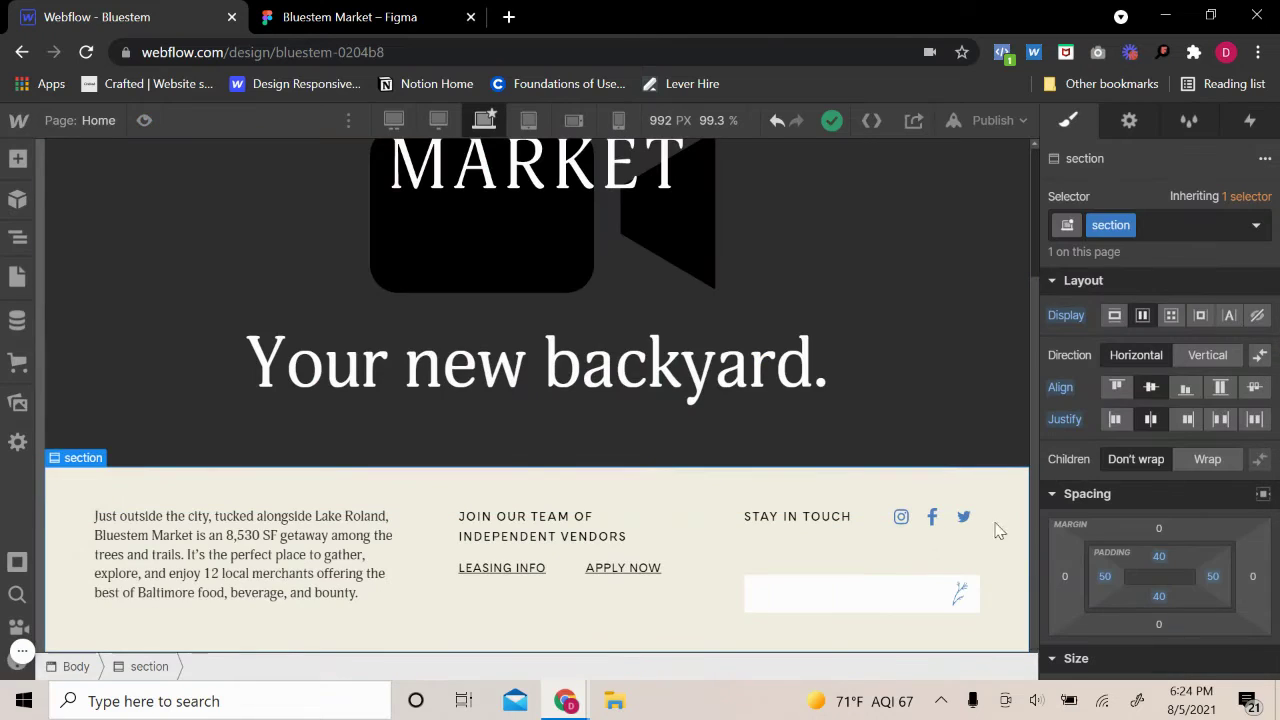
left_click(969, 589)
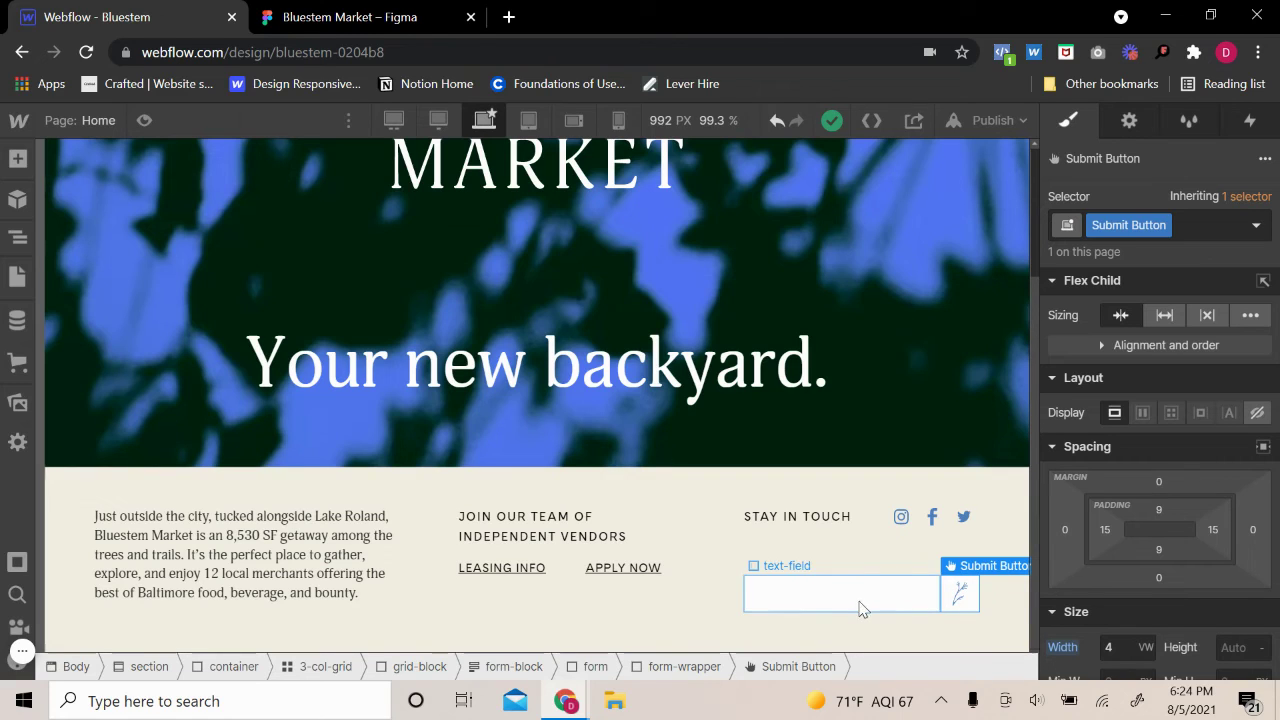
Step: Set the leaf button's Hover state opacity to 75%
left_click(1256, 226)
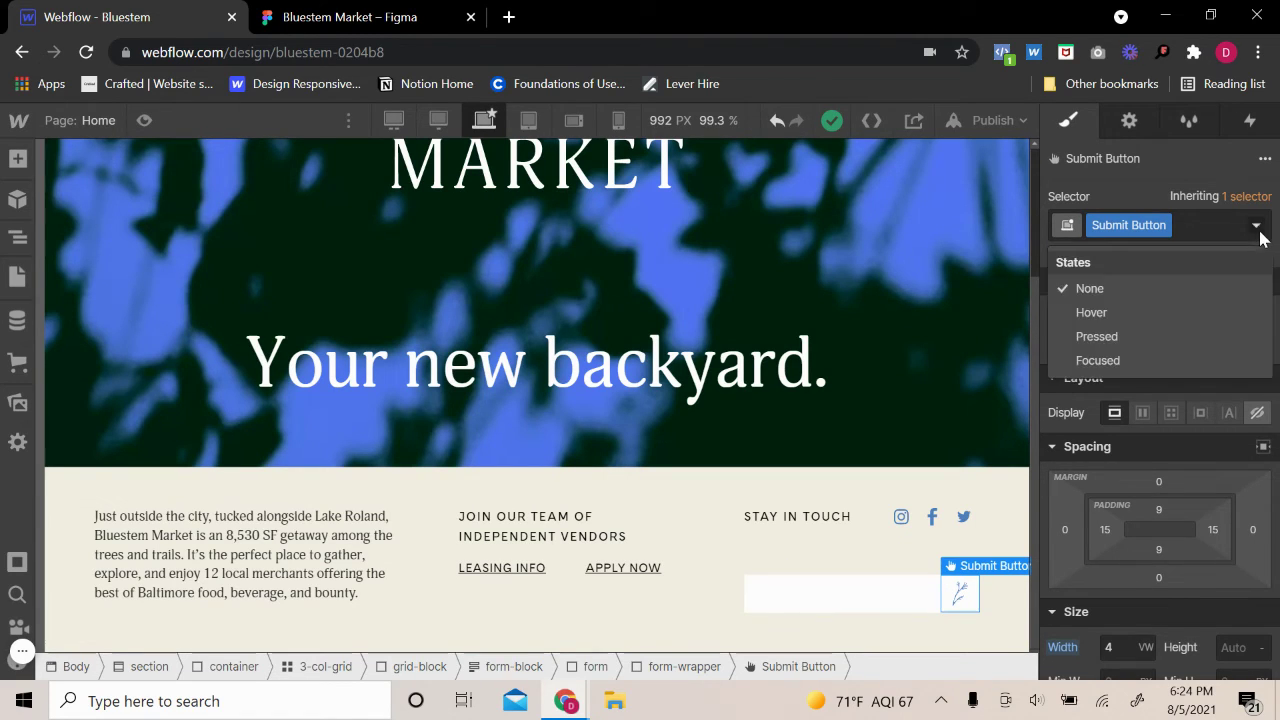
left_click(1122, 314)
scroll(1200, 540, "down", 8)
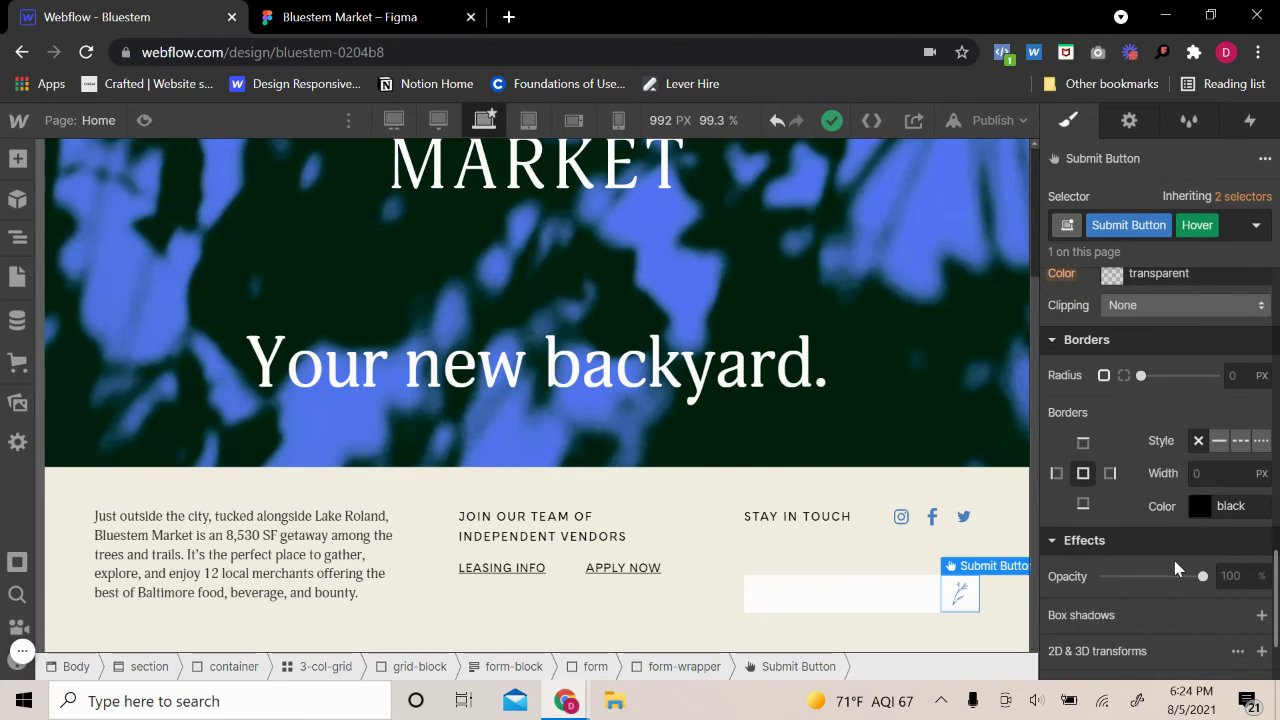
scroll(1168, 580, "down", 2)
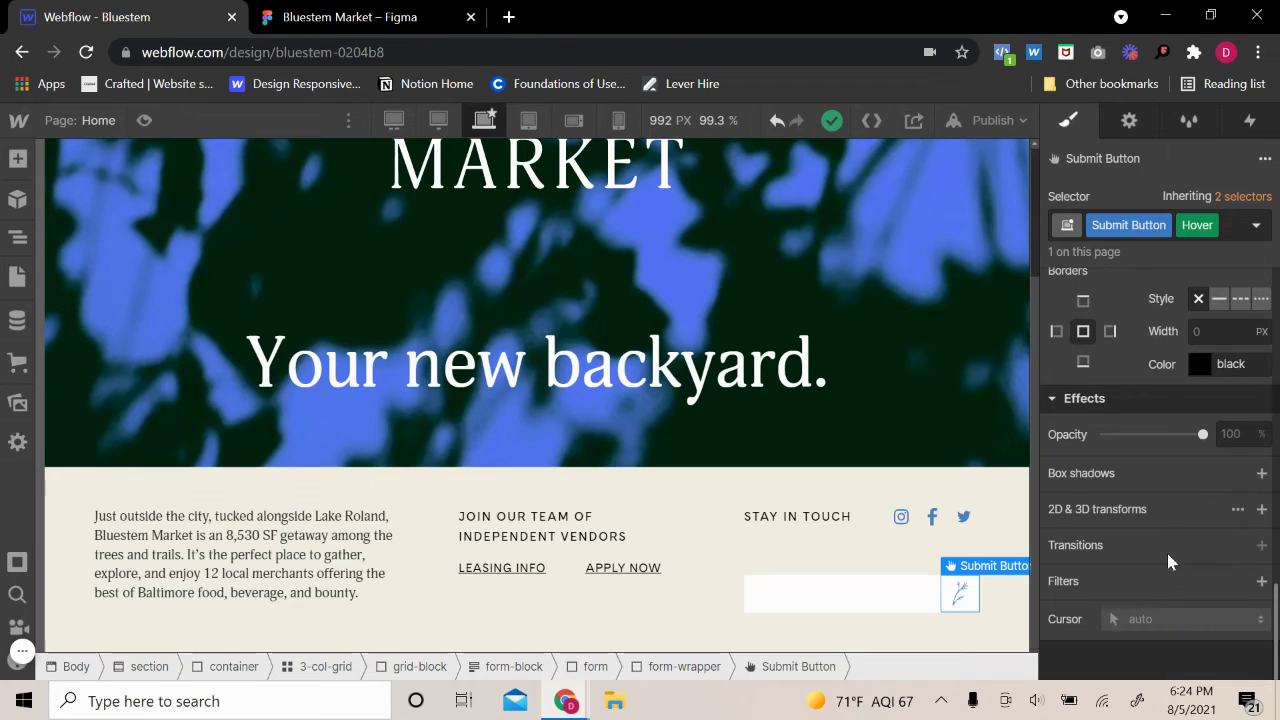
left_click(1234, 440)
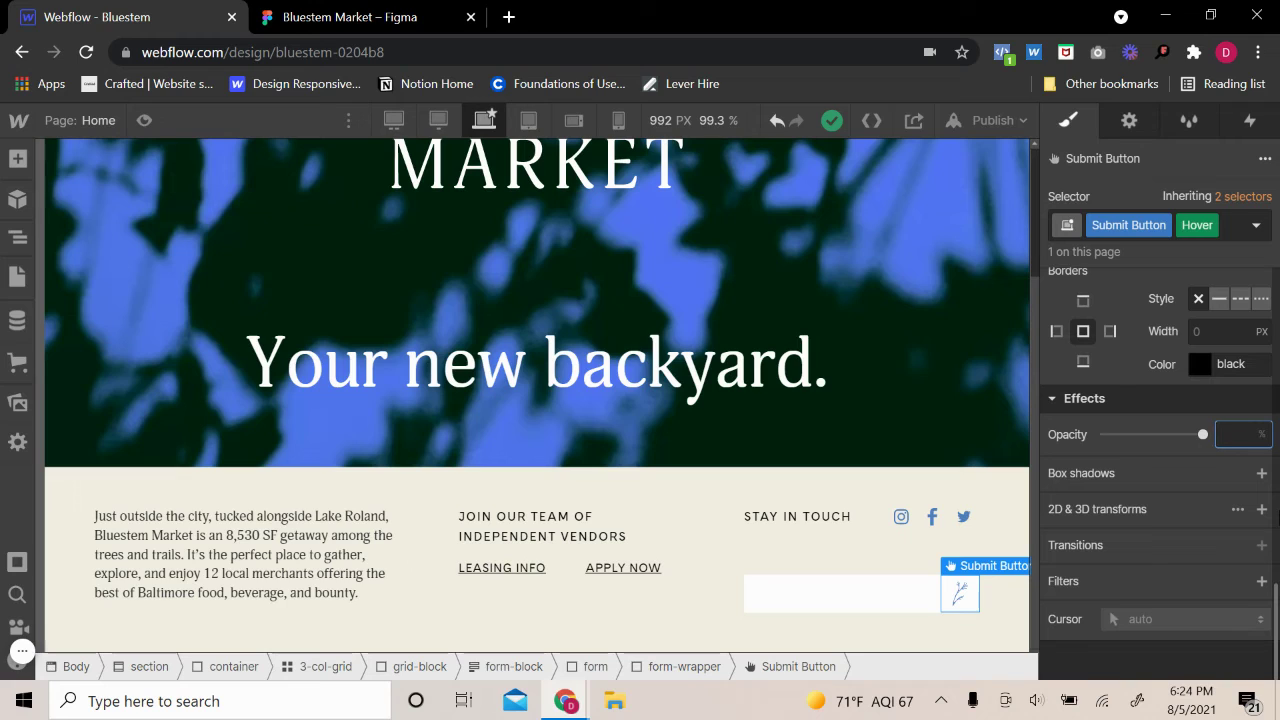
type("80")
key("Return")
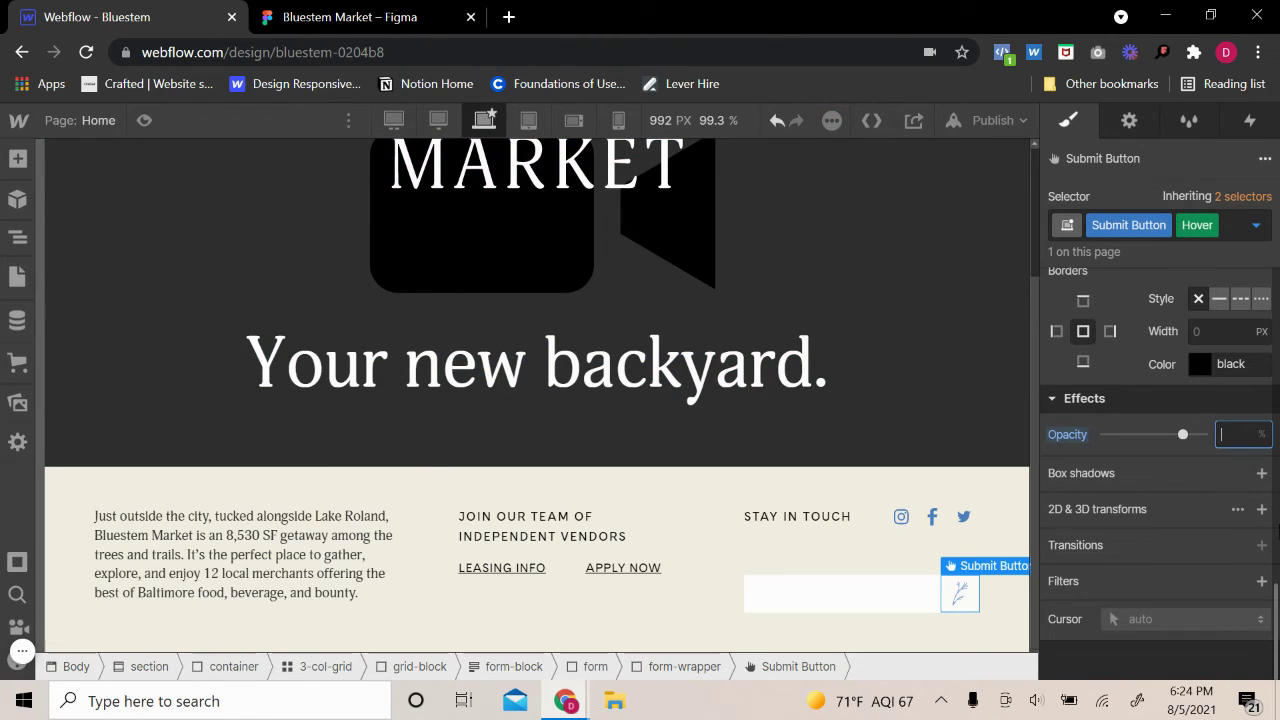
type("75")
key("Return")
Step: Switch the button back to its None state and preview the page
left_click(1256, 225)
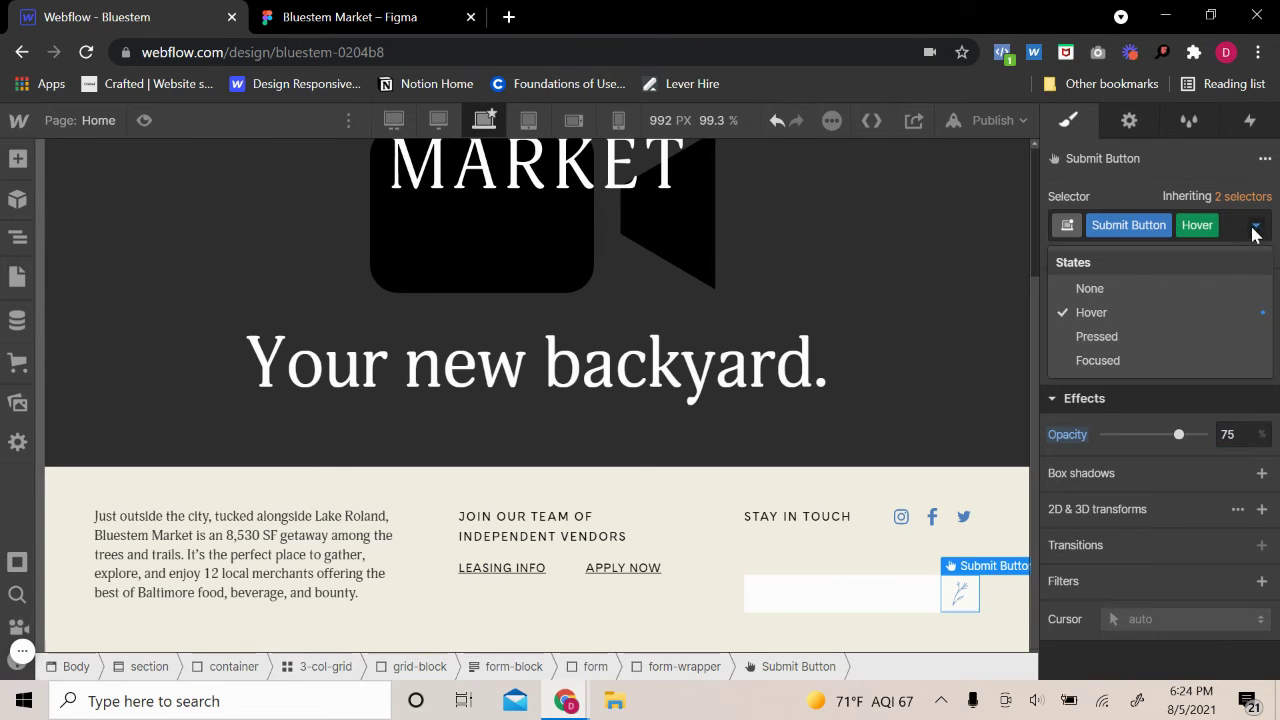
left_click(1132, 295)
left_click(144, 120)
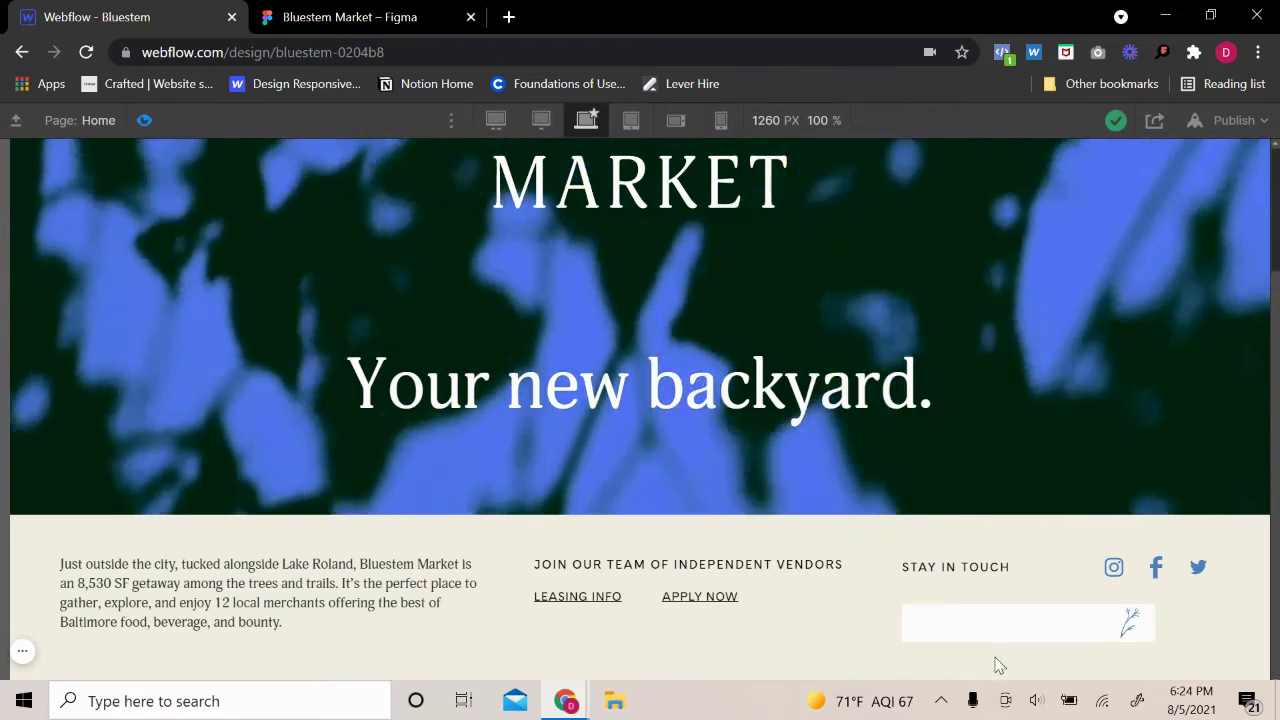
Step: Exit Preview and select the footer section on the canvas
left_click(145, 121)
left_click(1003, 478)
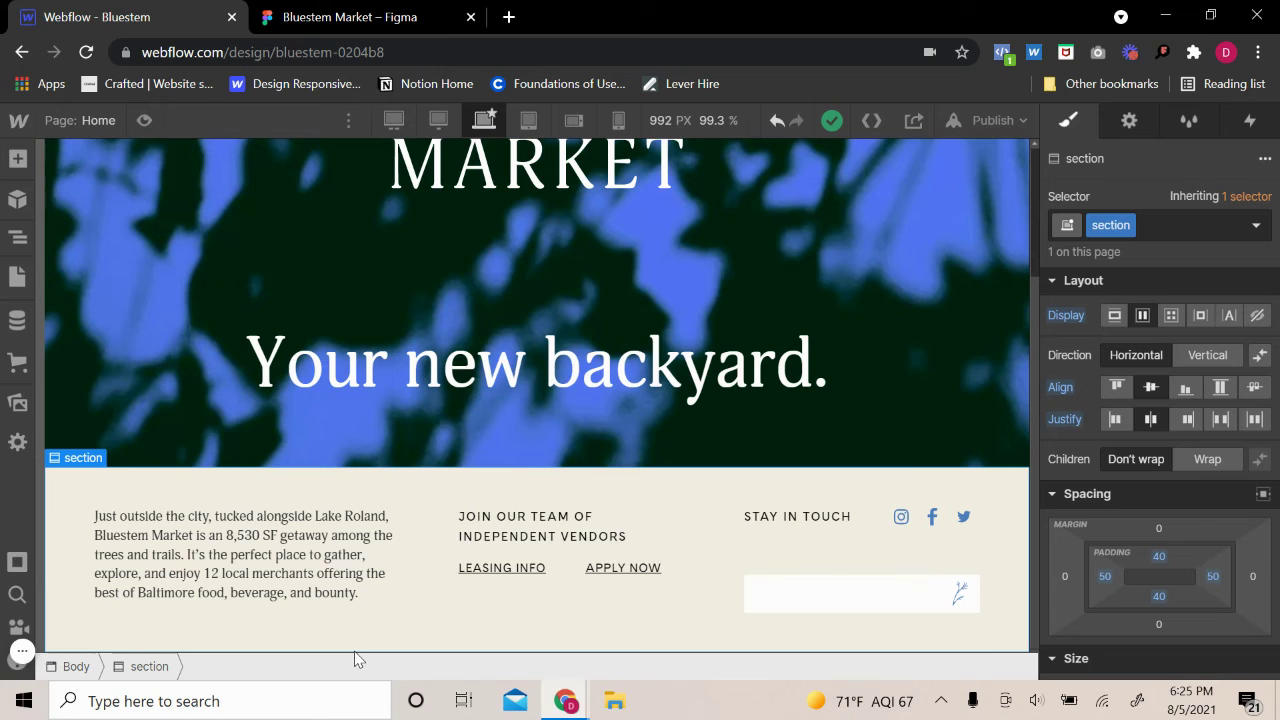
scroll(360, 650, "up", 1)
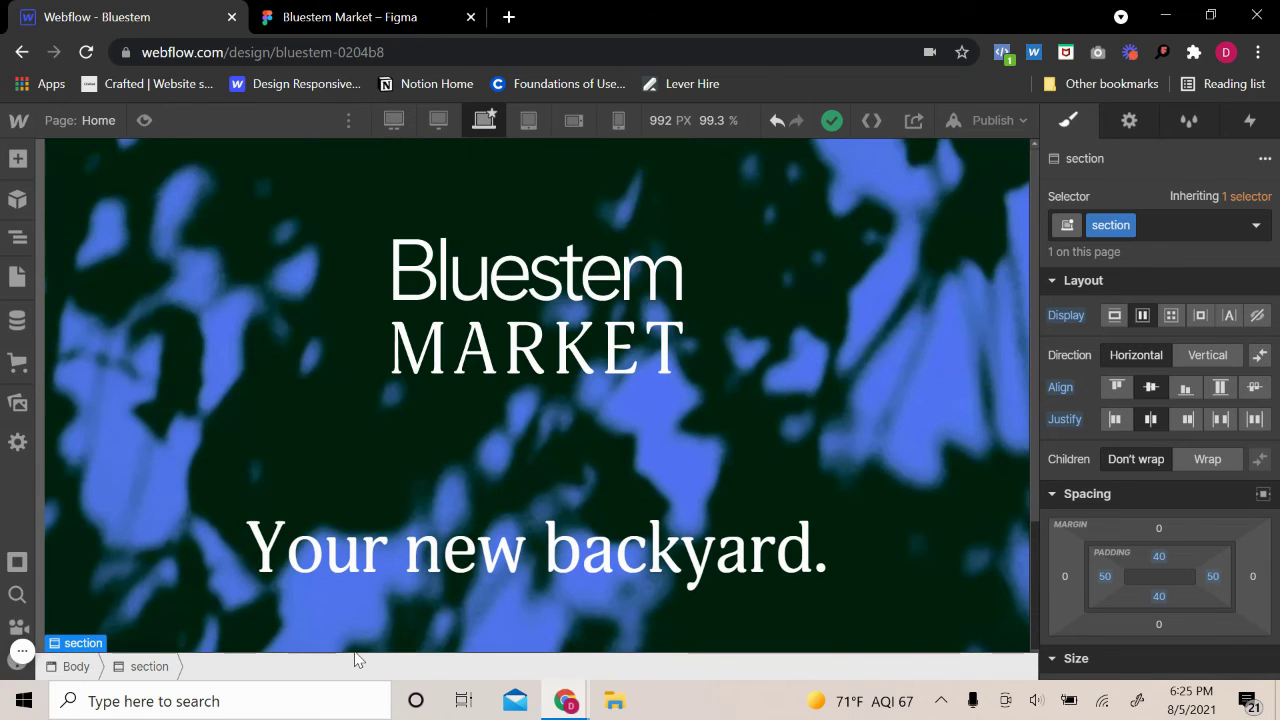
scroll(401, 512, "down", 1)
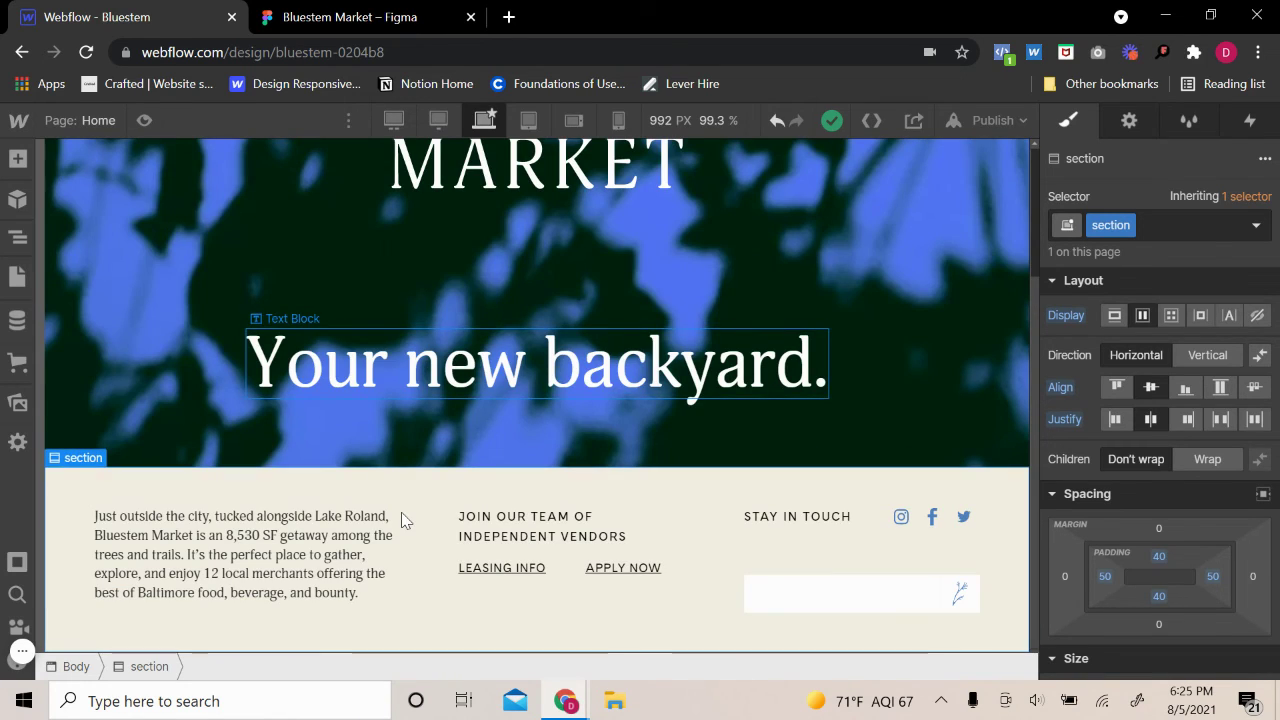